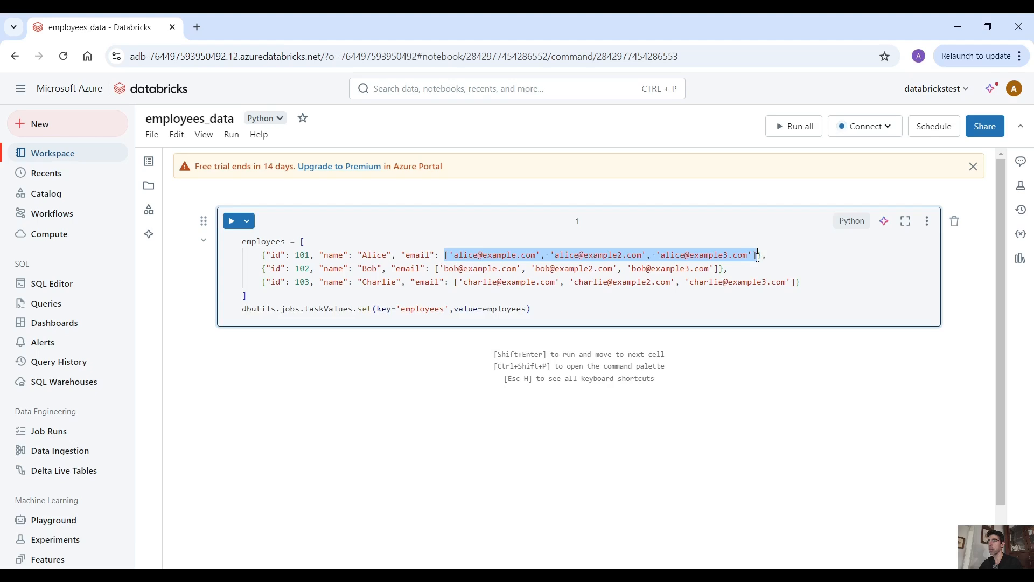
# Step: Review the name and e-mail list of each record in the employees array
pyautogui.doubleClick(494, 258)
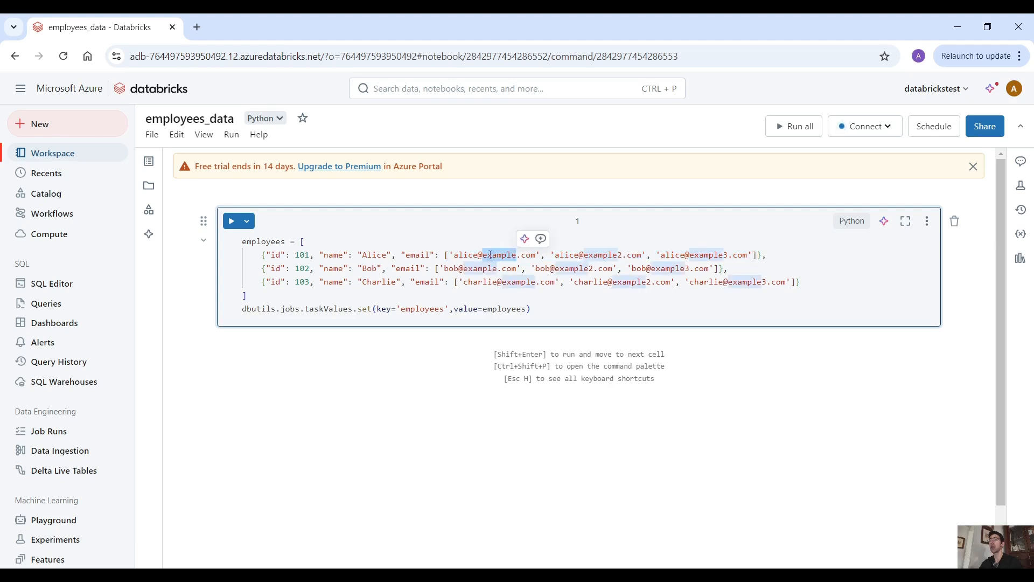
pyautogui.doubleClick(382, 258)
pyautogui.doubleClick(509, 255)
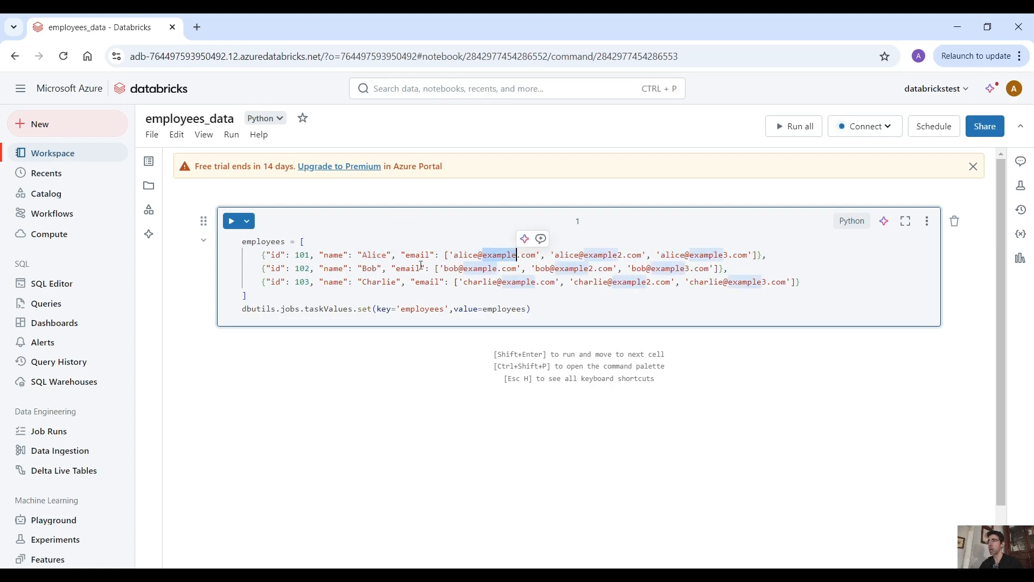
pyautogui.doubleClick(374, 268)
pyautogui.doubleClick(497, 269)
pyautogui.doubleClick(381, 280)
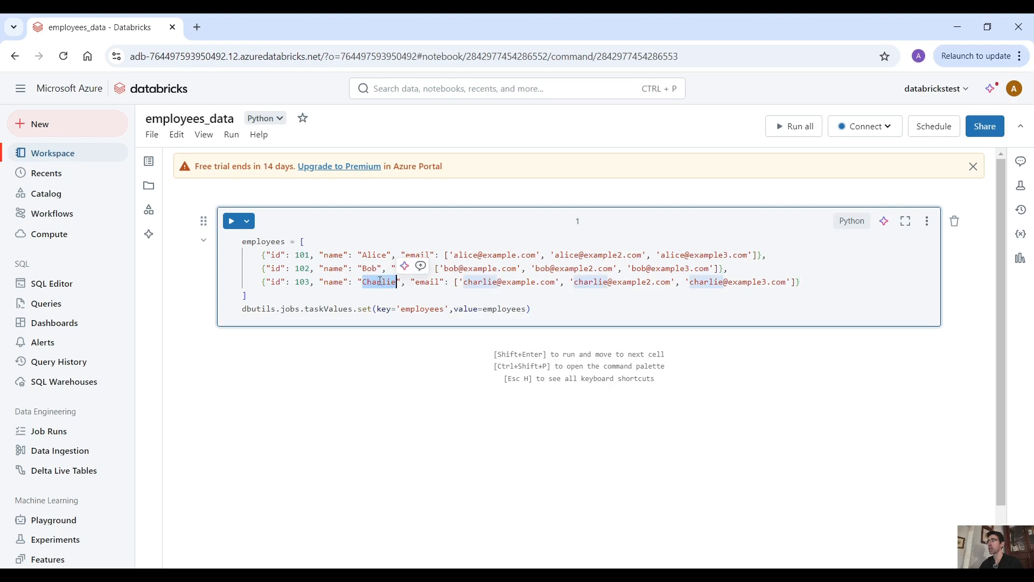
# Step: Examine the key and value arguments of the task-values call and the employees array that supplies the value
pyautogui.click(252, 309)
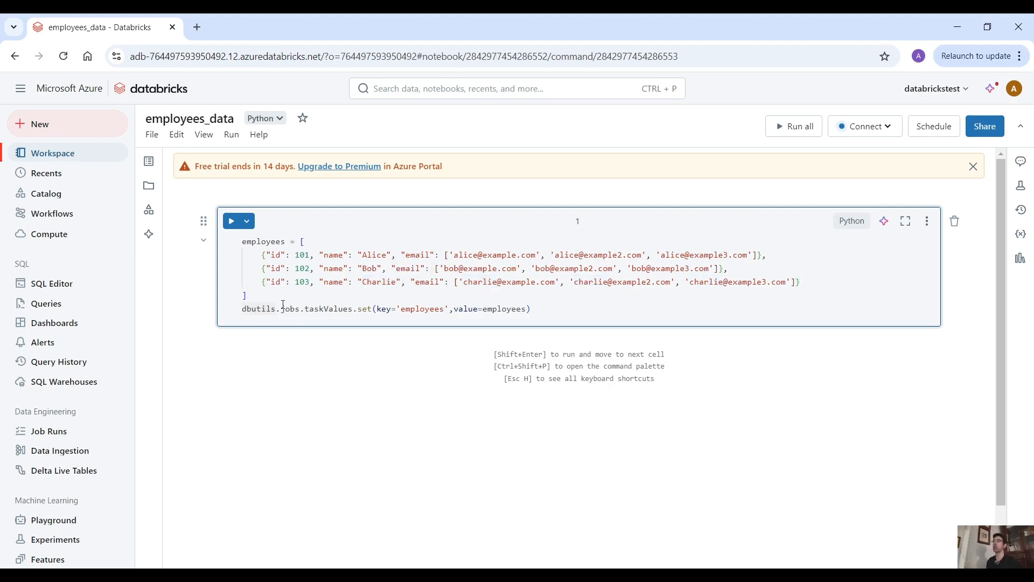
pyautogui.doubleClick(425, 309)
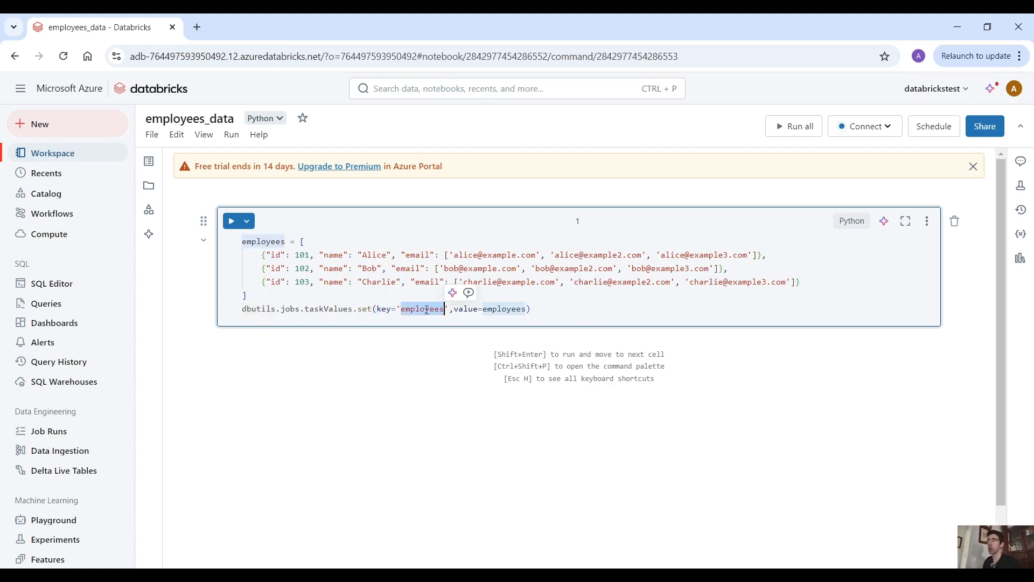
pyautogui.click(532, 315)
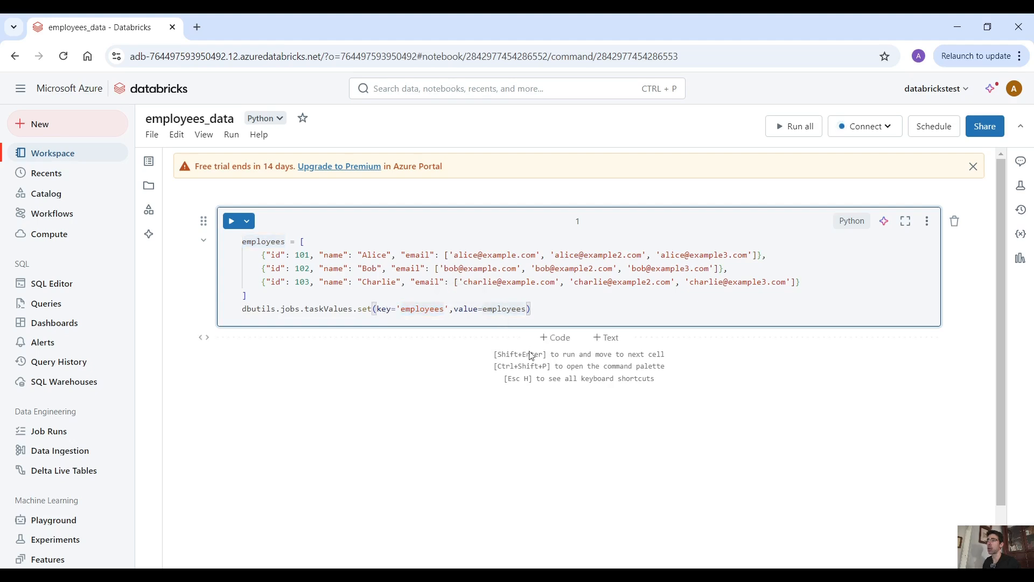
pyautogui.doubleClick(506, 309)
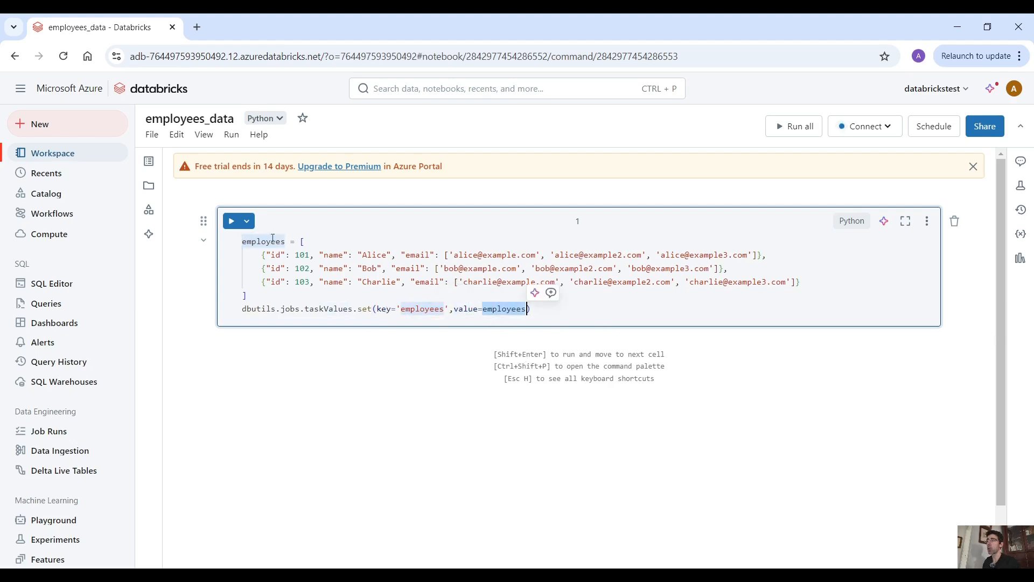
pyautogui.moveTo(310, 244); pyautogui.dragTo(242, 238)
pyautogui.moveTo(259, 295); pyautogui.dragTo(242, 240)
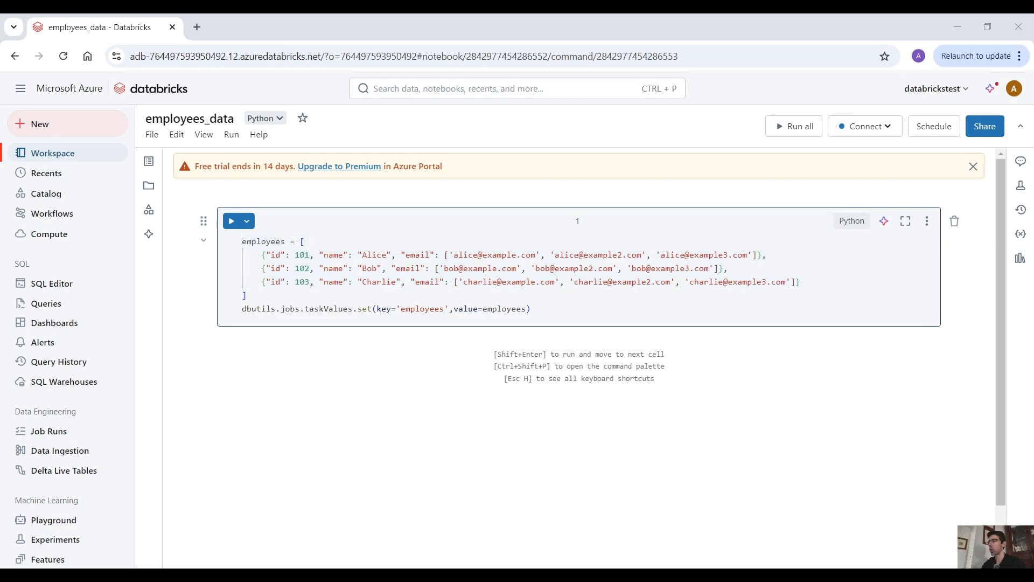
# Step: Read through the dbutils.jobs.taskValues.set call part by part, including its key, its value and the array it passes
pyautogui.click(378, 281)
pyautogui.doubleClick(258, 309)
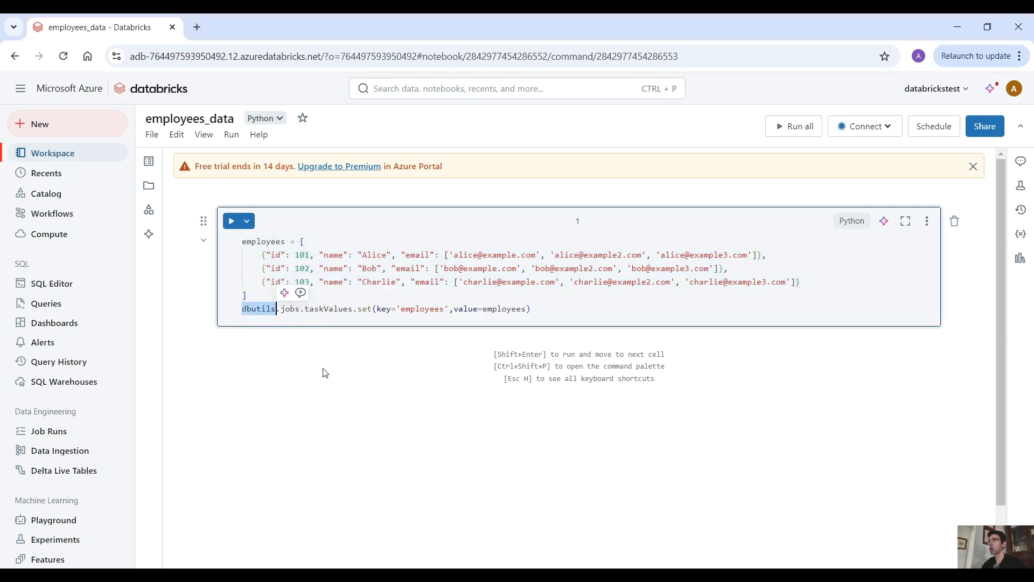
pyautogui.doubleClick(291, 309)
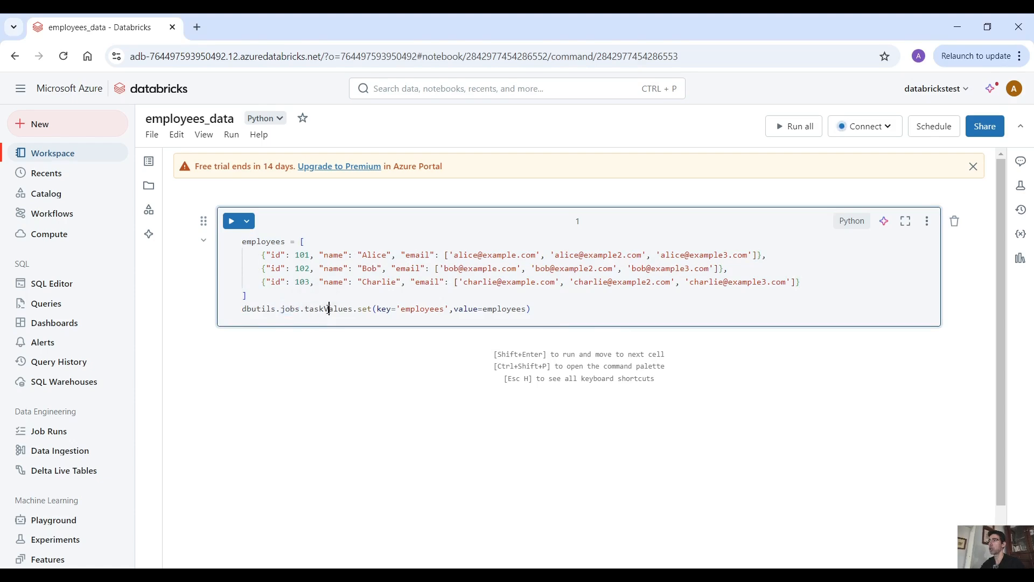
pyautogui.doubleClick(329, 308)
pyautogui.doubleClick(364, 309)
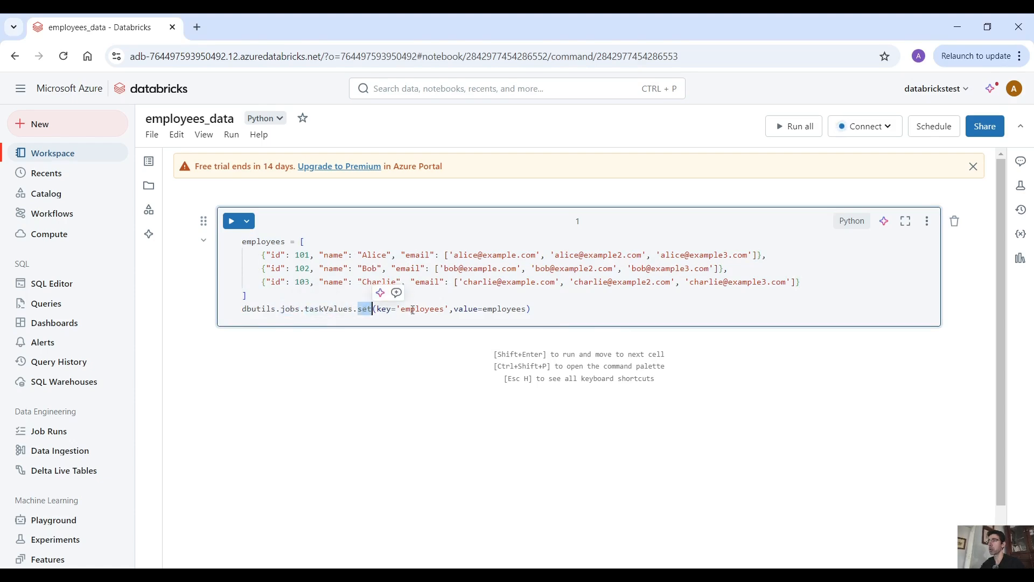
pyautogui.doubleClick(415, 309)
pyautogui.click(378, 309)
pyautogui.doubleClick(421, 309)
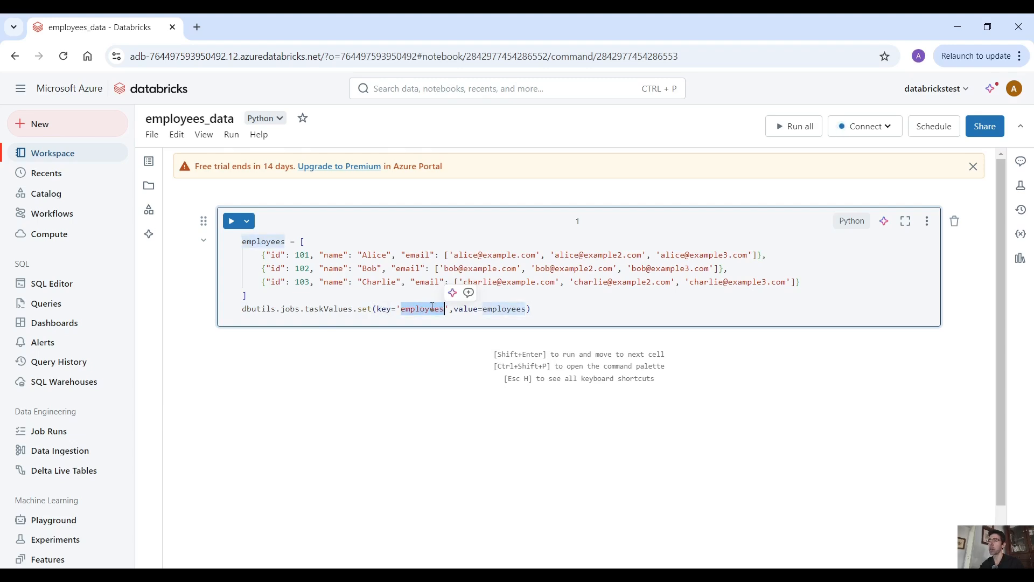
pyautogui.doubleClick(491, 309)
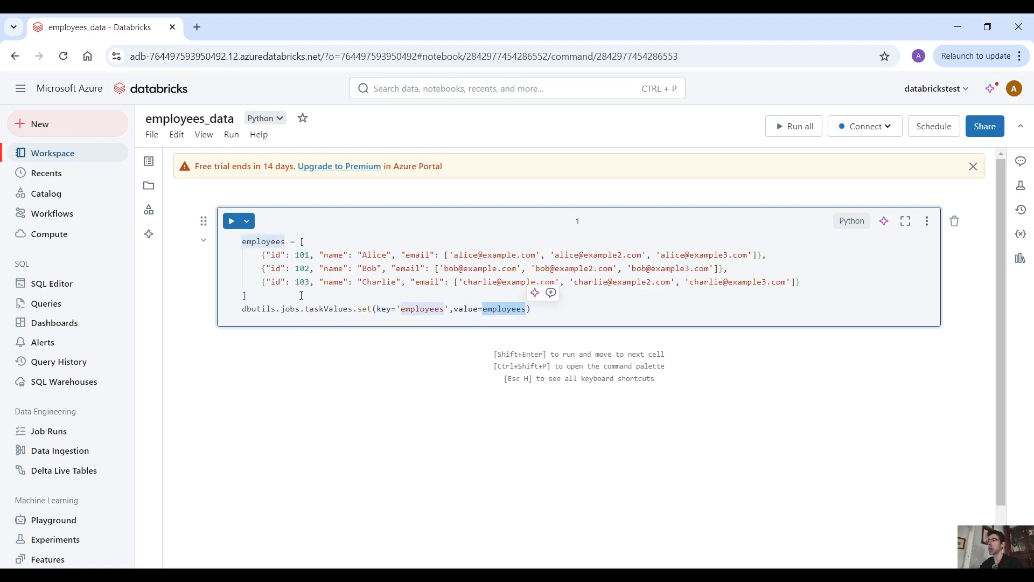
pyautogui.moveTo(302, 295); pyautogui.dragTo(242, 241)
pyautogui.click(433, 301)
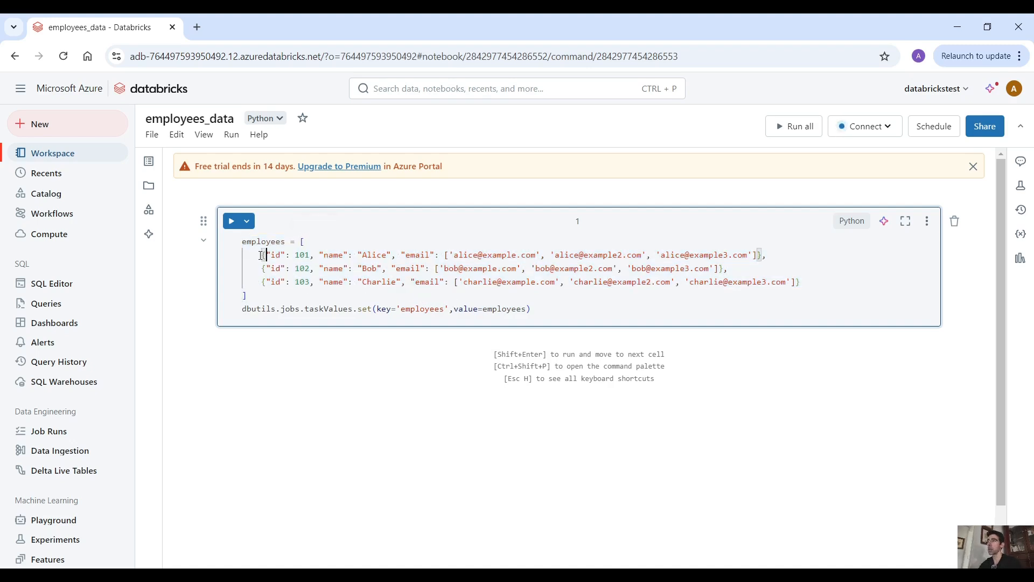
# Step: Inspect the first employee record as one array element and compare the name fields of the records
pyautogui.moveTo(261, 252); pyautogui.dragTo(769, 260)
pyautogui.click(302, 264)
pyautogui.doubleClick(334, 256)
pyautogui.doubleClick(368, 254)
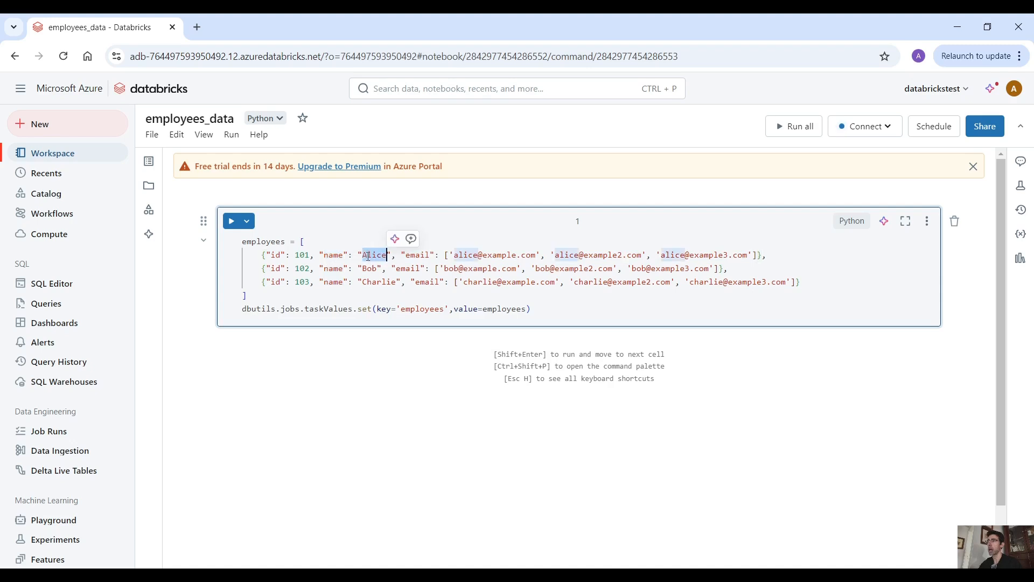
pyautogui.click(368, 255)
pyautogui.doubleClick(379, 282)
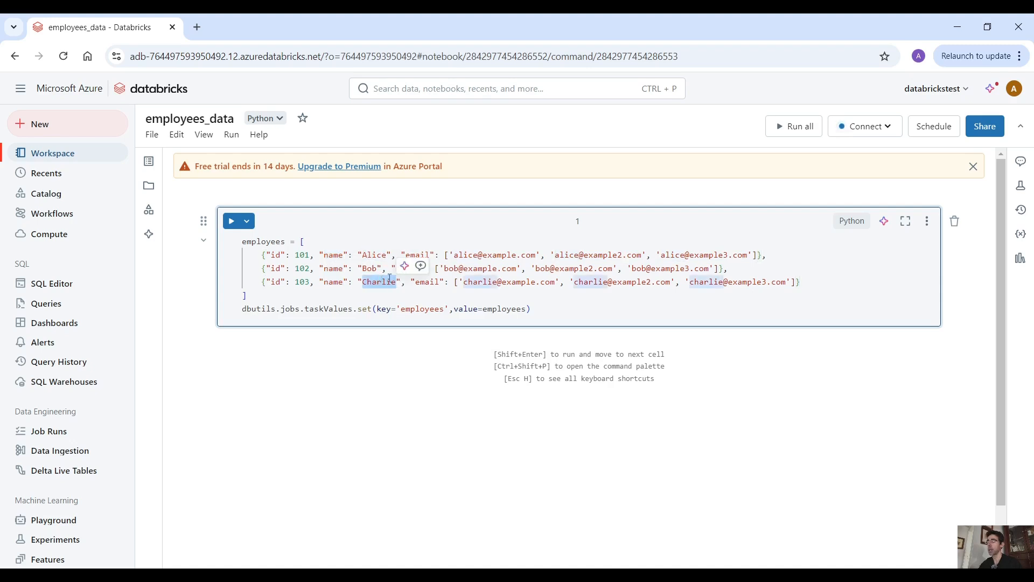
pyautogui.click(373, 281)
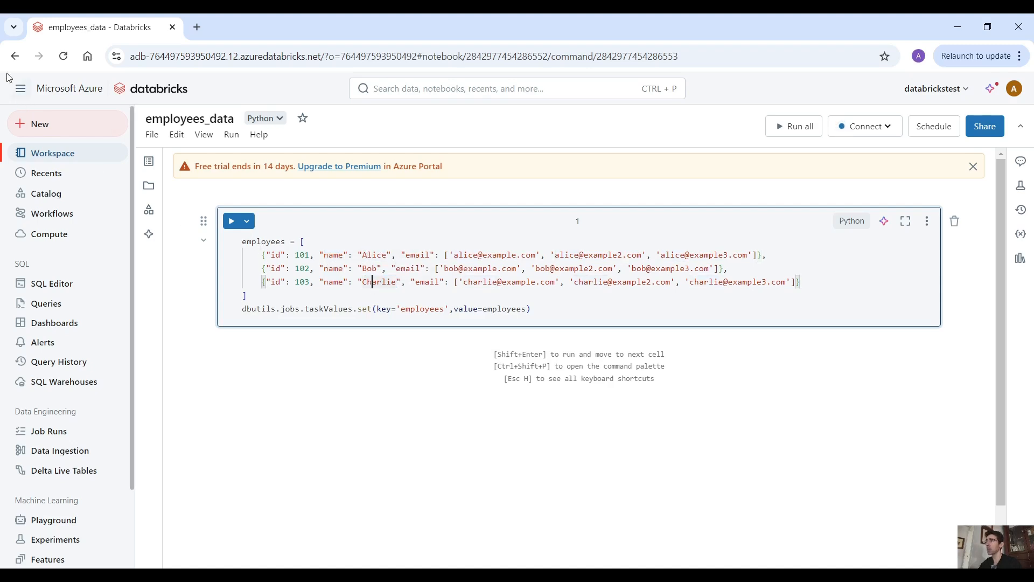
# Step: Open the FirstLevelName notebook and examine how it reads the "name" parameter with dbutils.widgets.get
pyautogui.click(15, 56)
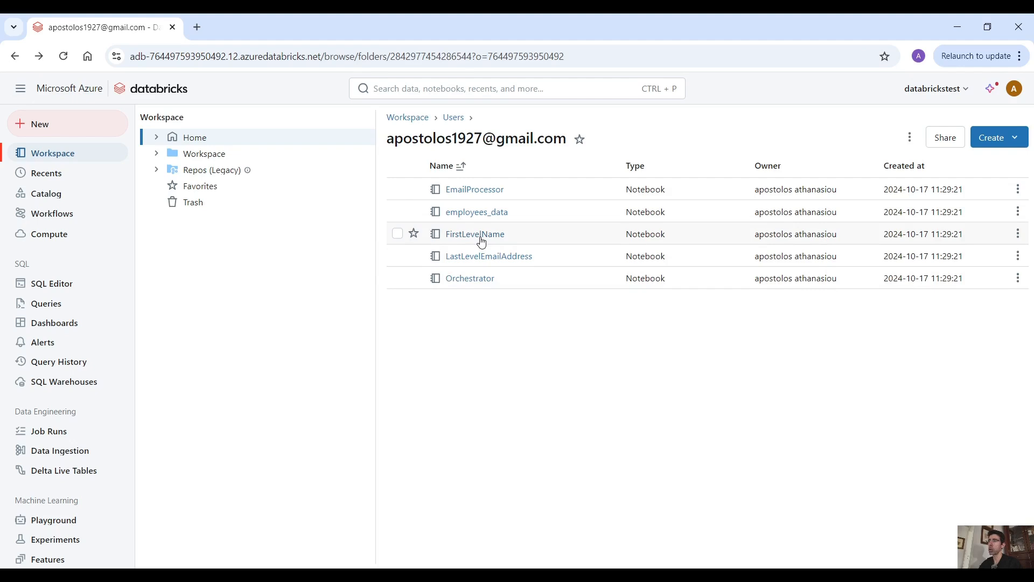
pyautogui.click(482, 237)
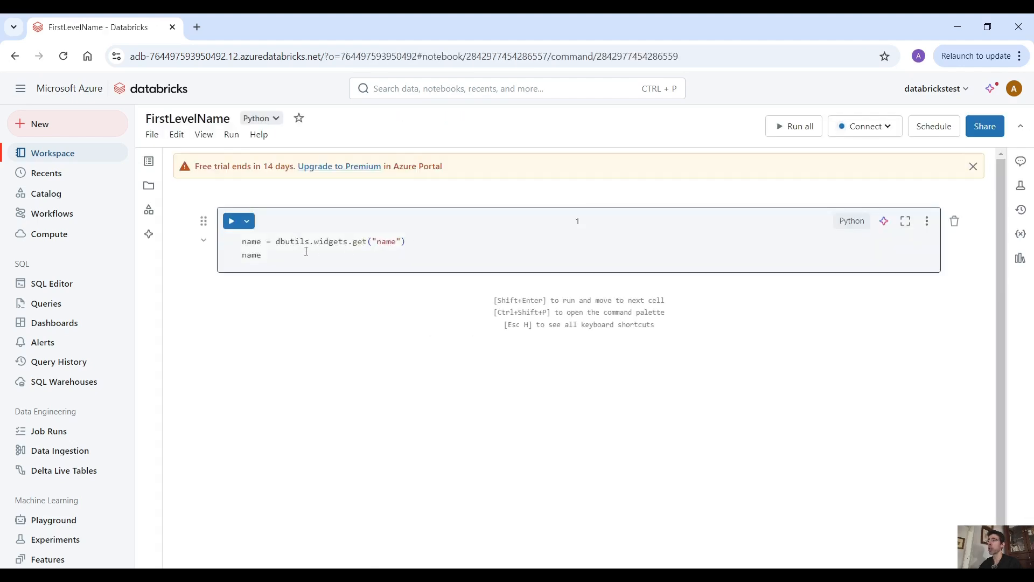
pyautogui.doubleClick(304, 242)
pyautogui.doubleClick(331, 242)
pyautogui.click(363, 241)
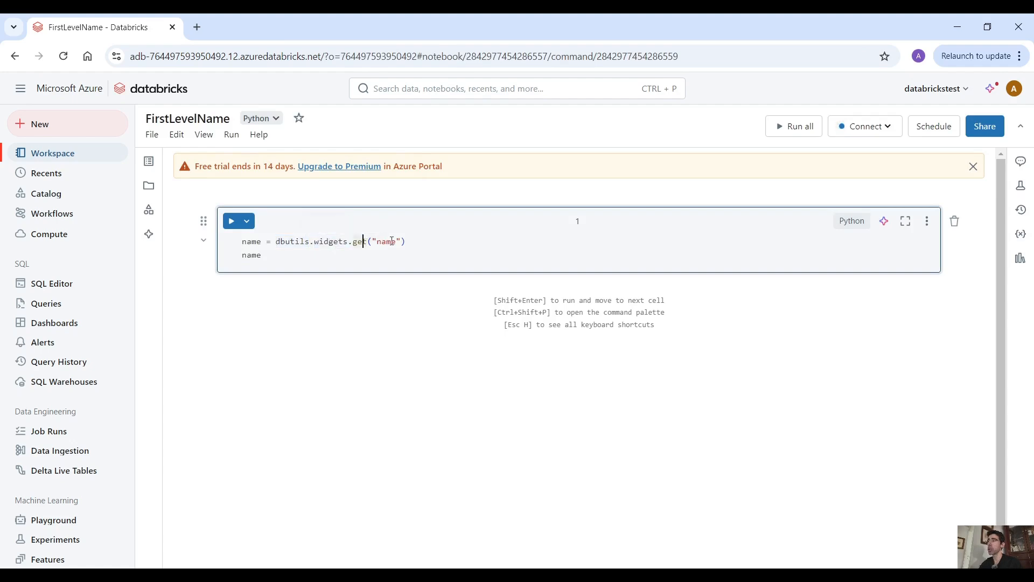
pyautogui.moveTo(405, 242); pyautogui.dragTo(354, 242)
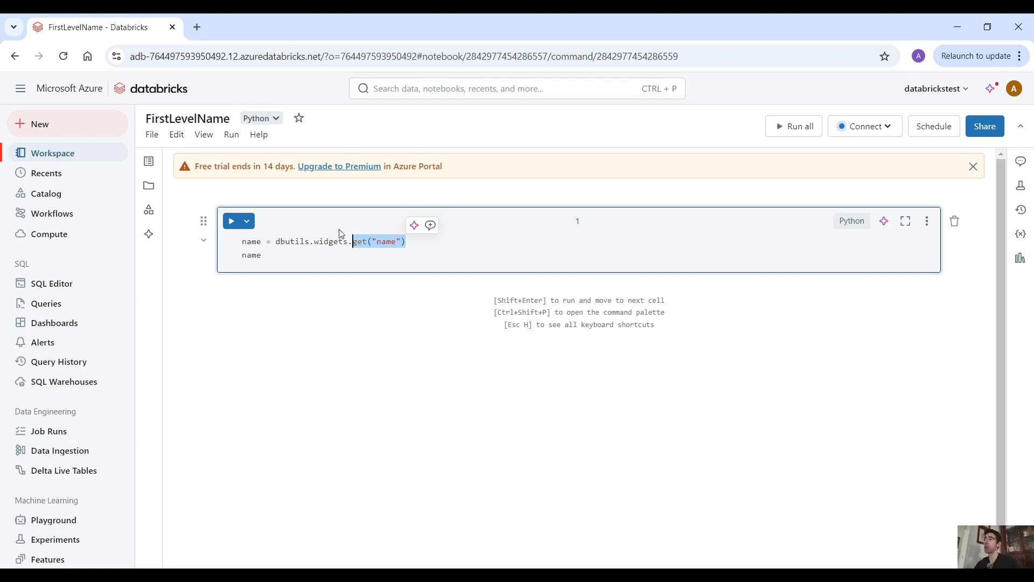
pyautogui.click(455, 350)
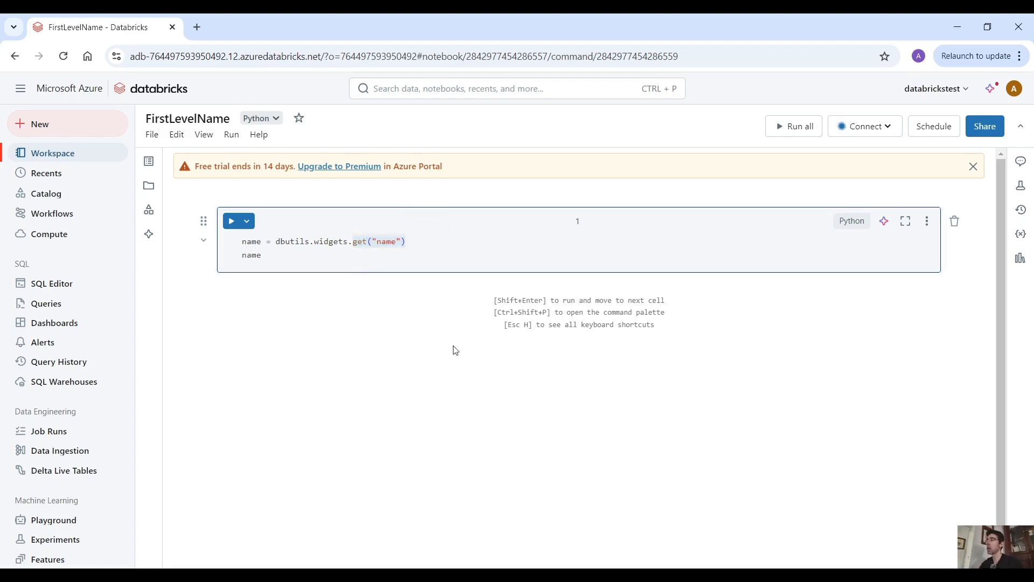
# Step: Create a new workflow job and name its first task get_data
pyautogui.click(85, 216)
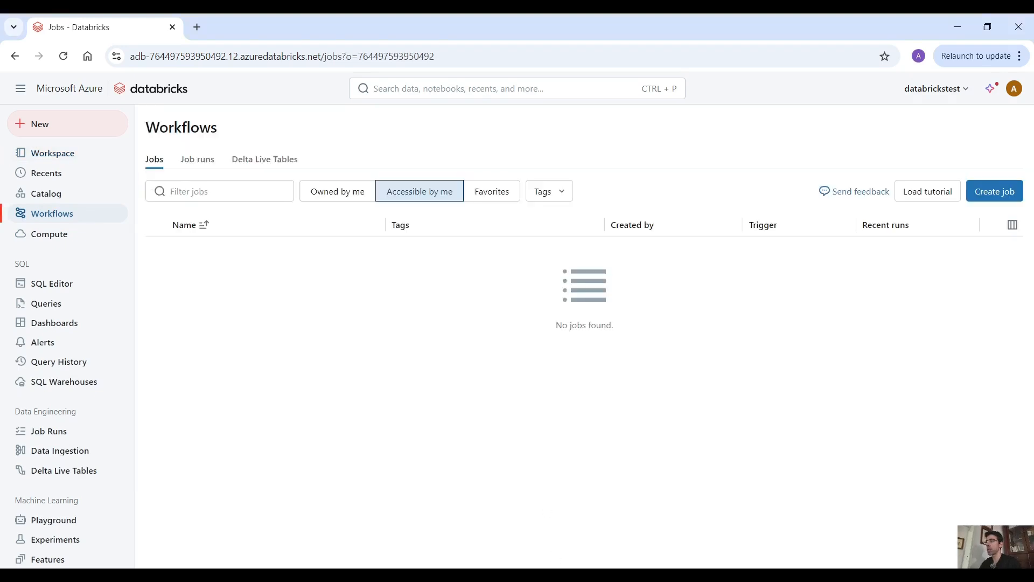
pyautogui.click(996, 193)
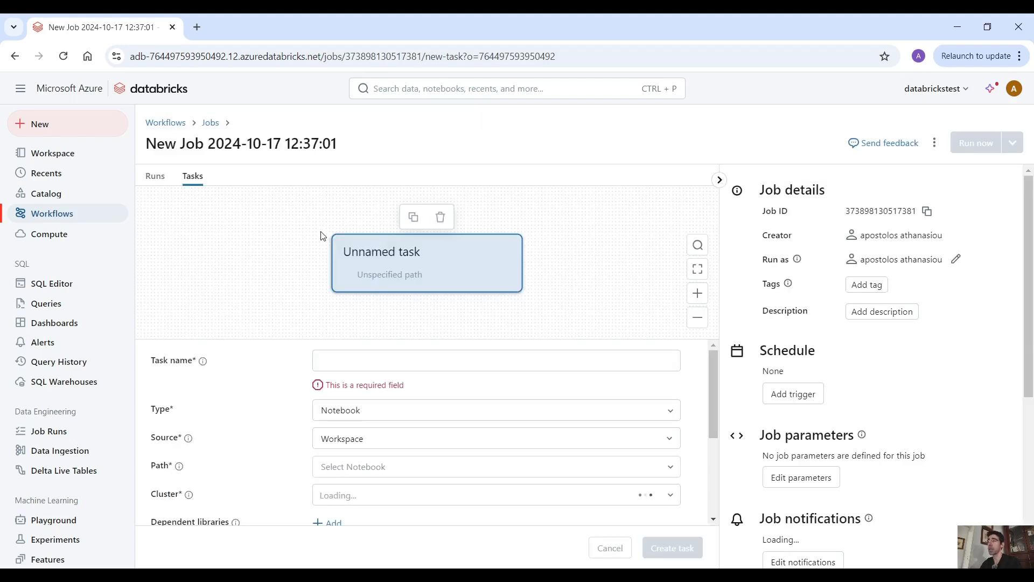
pyautogui.click(350, 362)
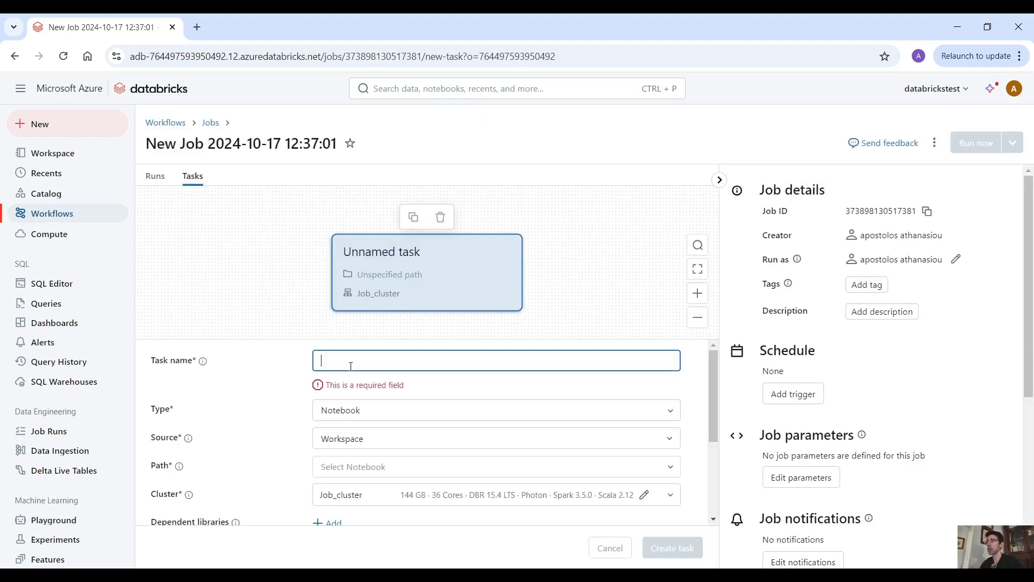
pyautogui.write('get_ddata')
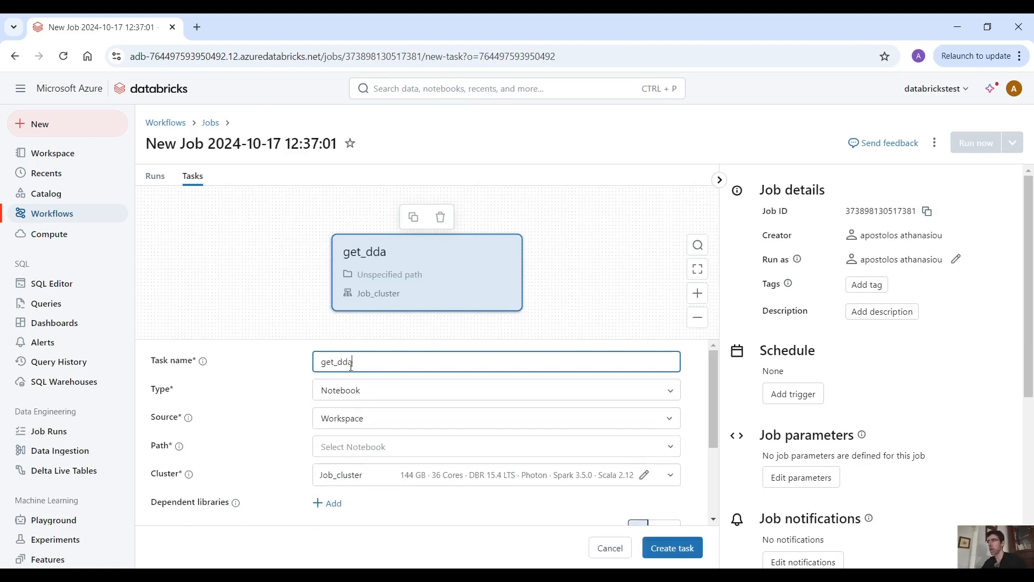
pyautogui.press('BackSpace')
pyautogui.press('BackSpace')
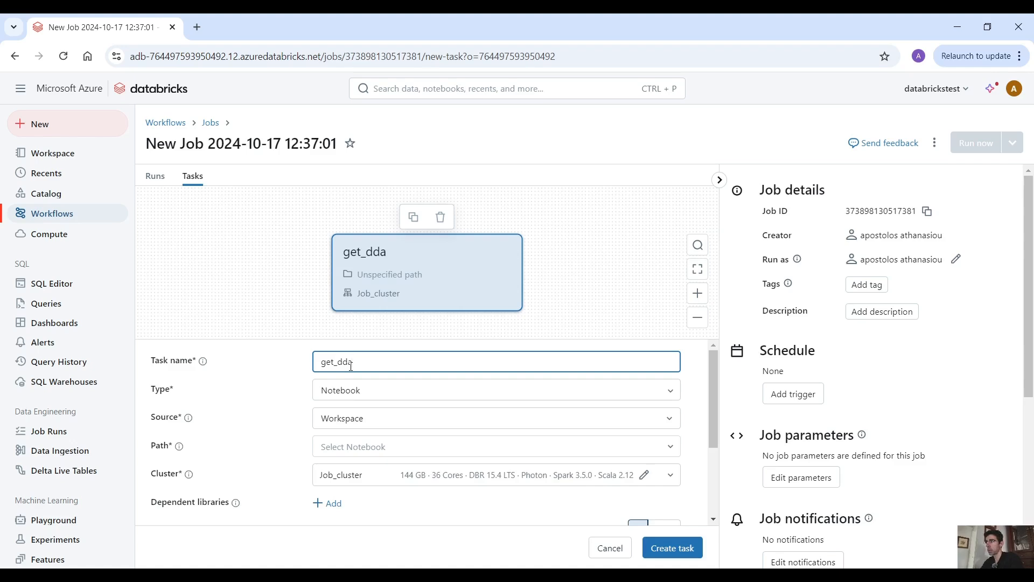
pyautogui.press('BackSpace')
pyautogui.write('ata')
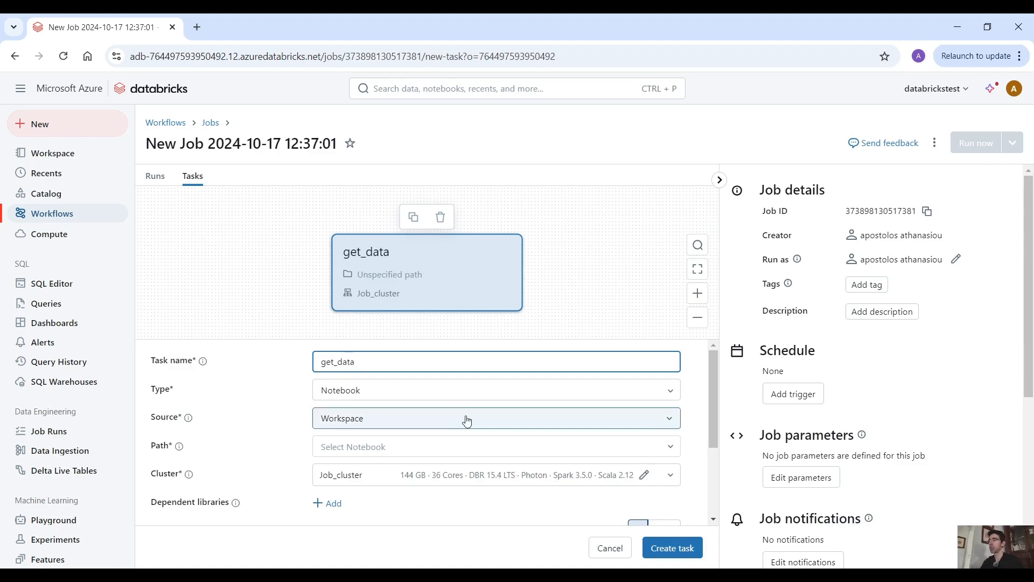
# Step: Set the get_data task's path to the employees_data notebook in the user's workspace folder
pyautogui.click(428, 446)
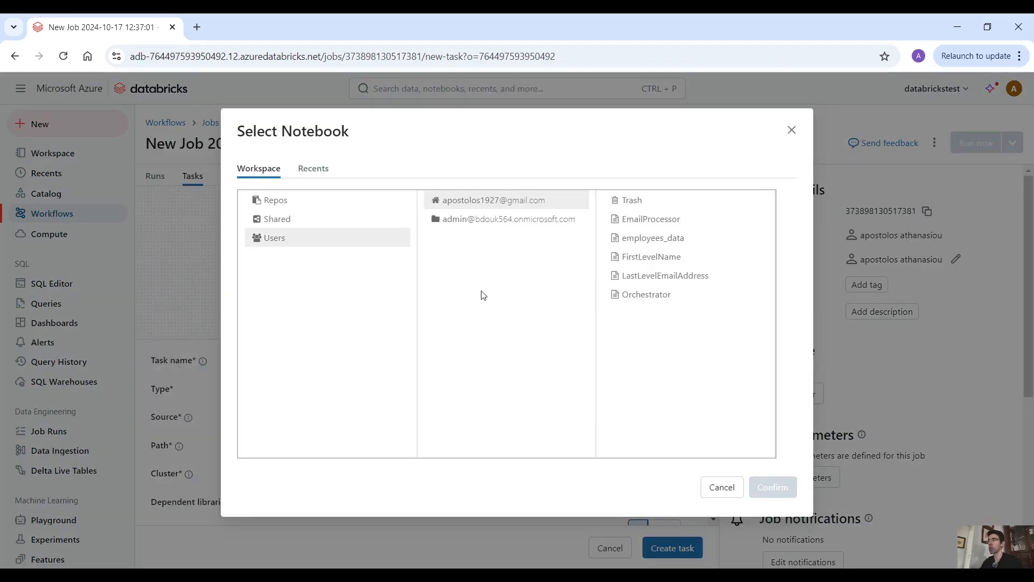
pyautogui.click(667, 241)
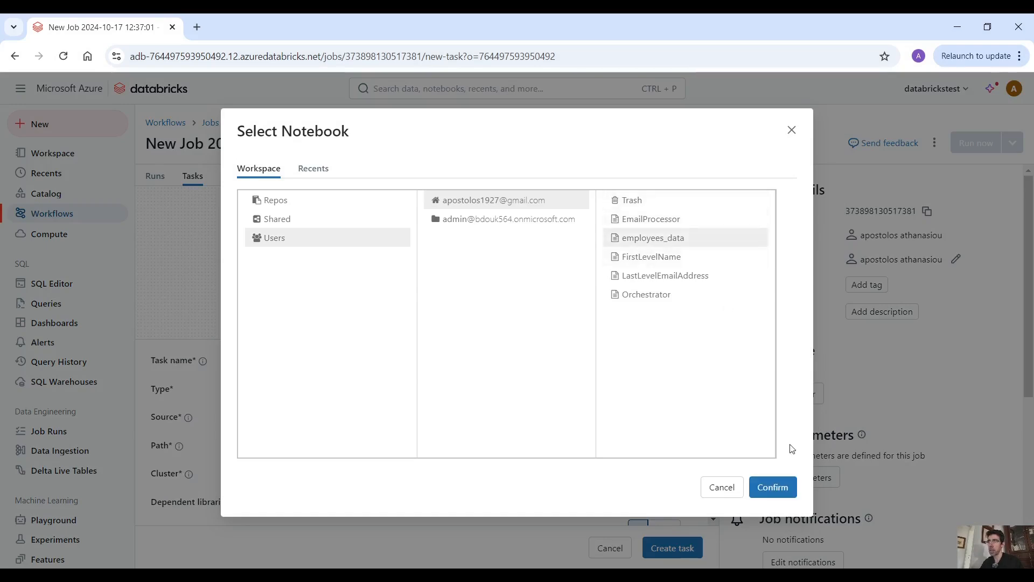
pyautogui.click(774, 487)
# Step: Assign the user's own all-purpose cluster to the get_data task and create the task
pyautogui.scroll(-1, 417, 434)
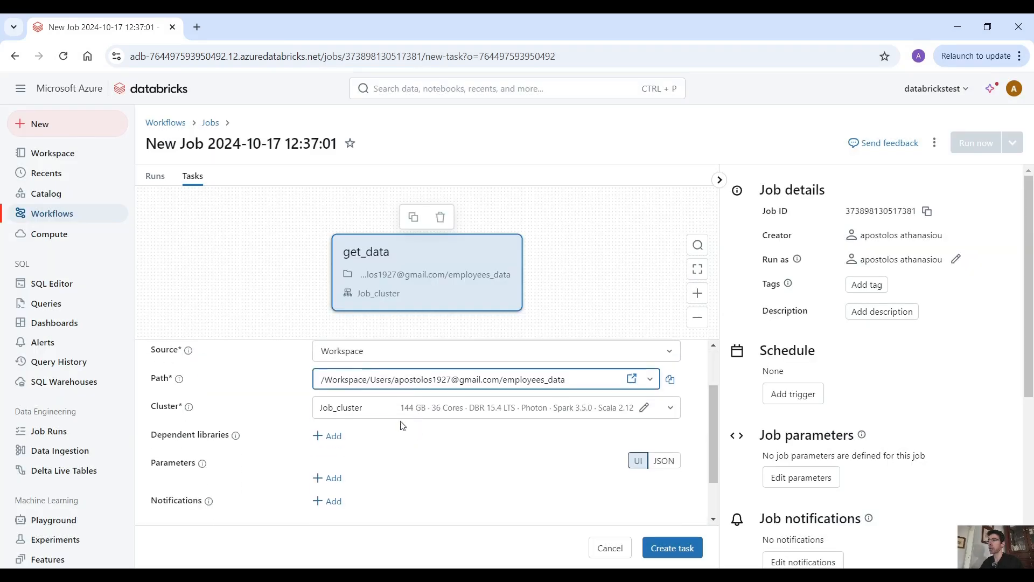
pyautogui.click(403, 408)
pyautogui.click(404, 333)
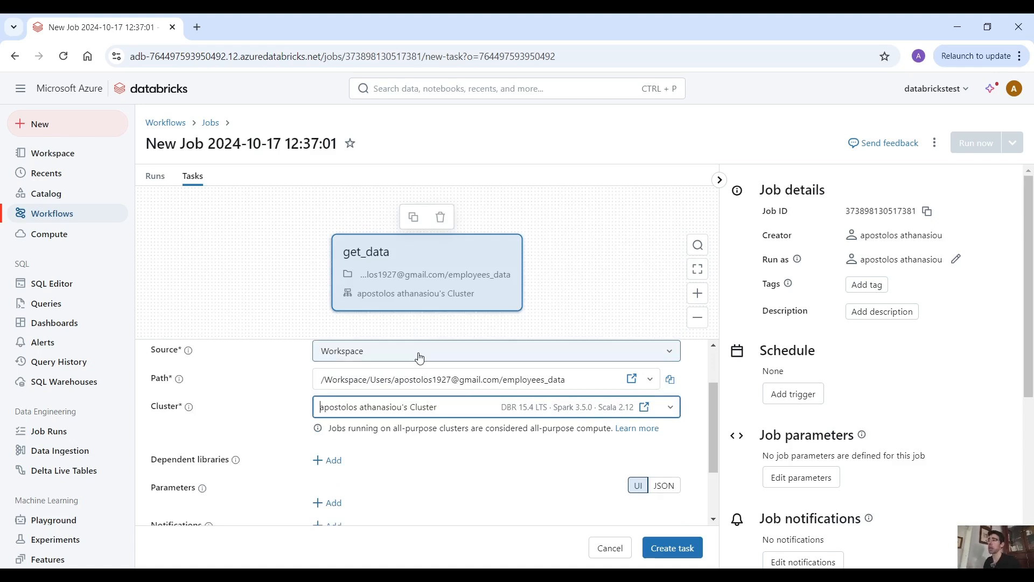
pyautogui.scroll(2, 600, 470)
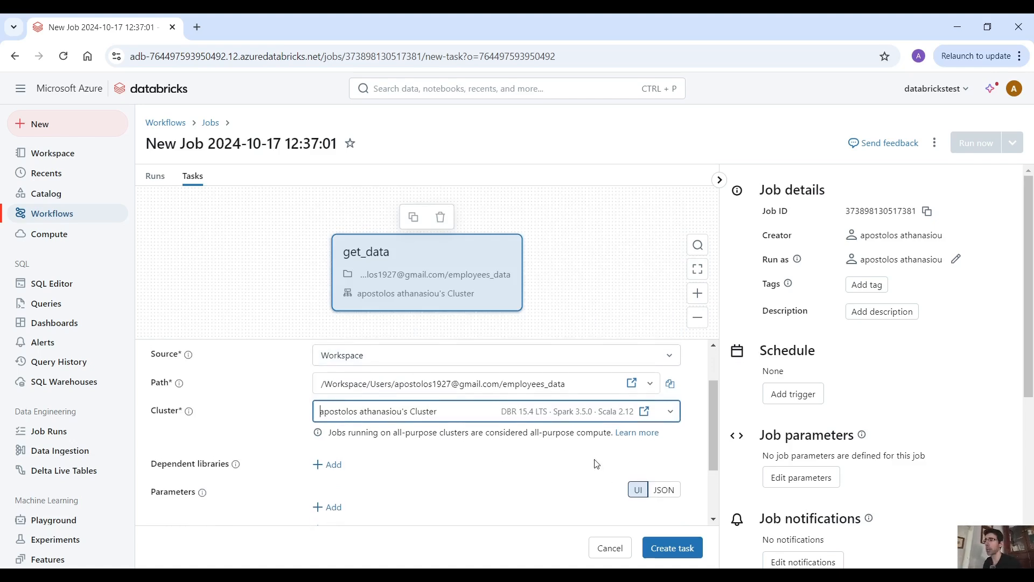
pyautogui.click(682, 555)
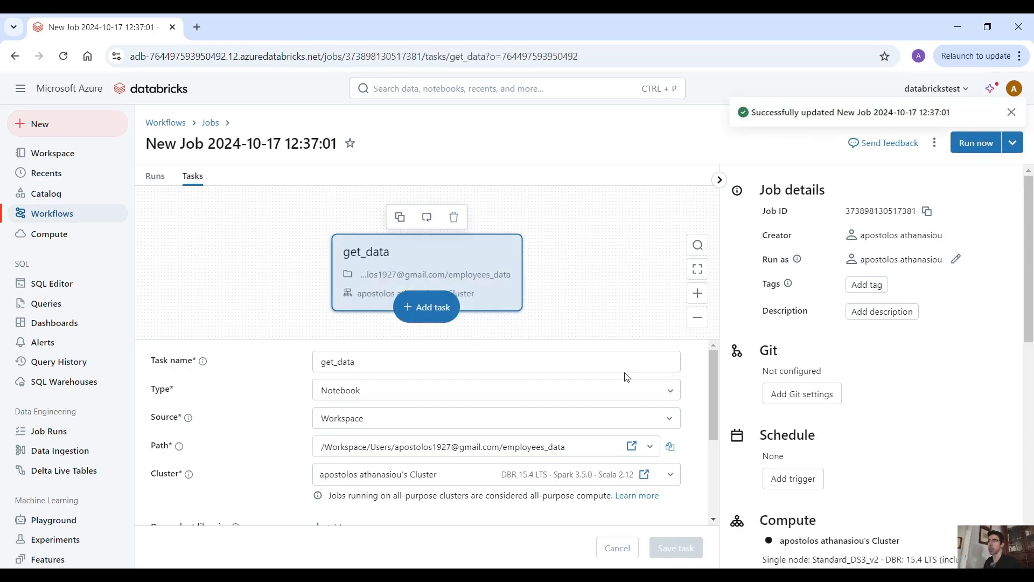
# Step: Add a For each task after get_data and name it loop
pyautogui.click(437, 312)
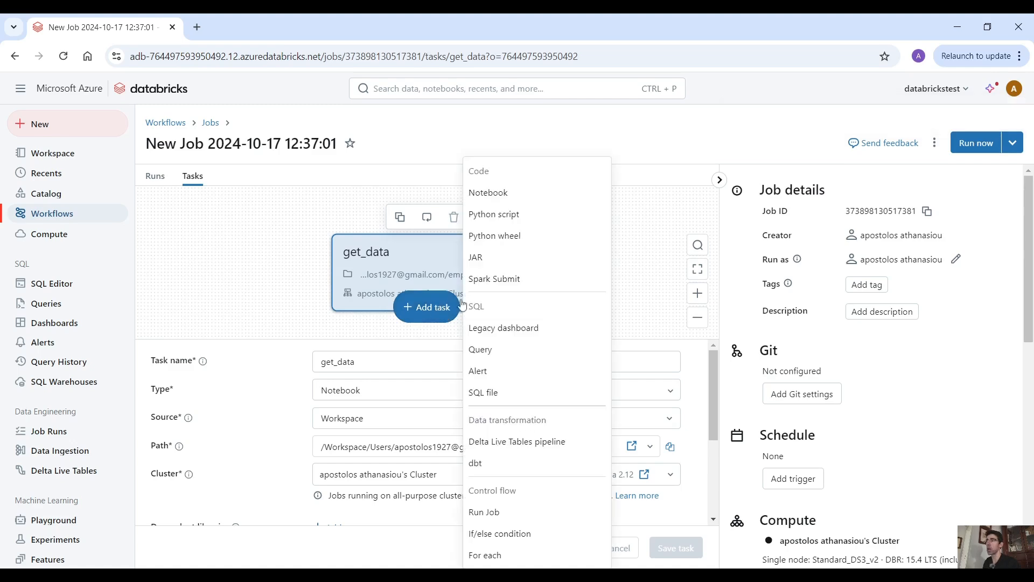
pyautogui.click(510, 557)
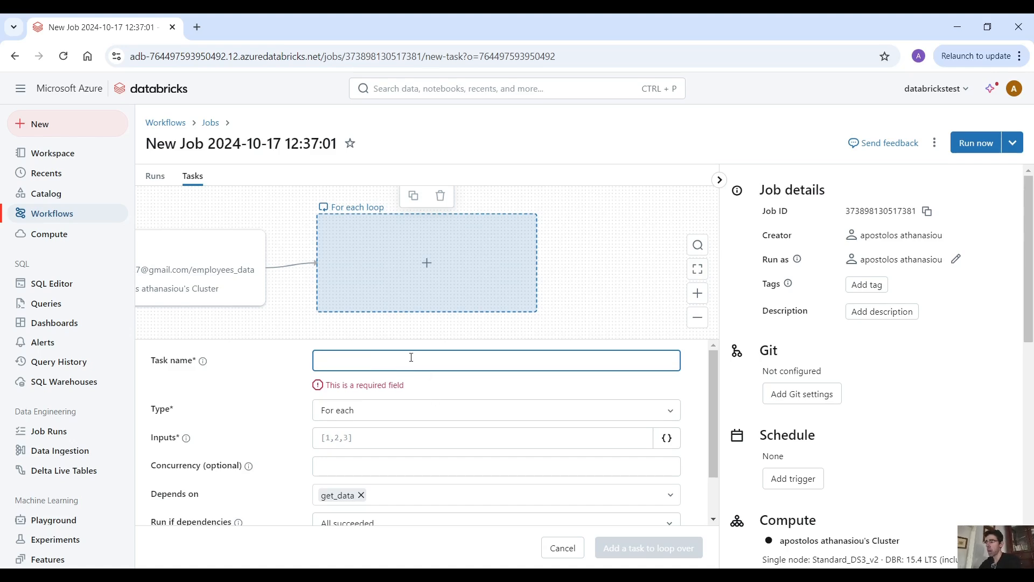
pyautogui.write('impl')
pyautogui.press('BackSpace')
pyautogui.press('BackSpace')
pyautogui.press('BackSpace')
pyautogui.press('BackSpace')
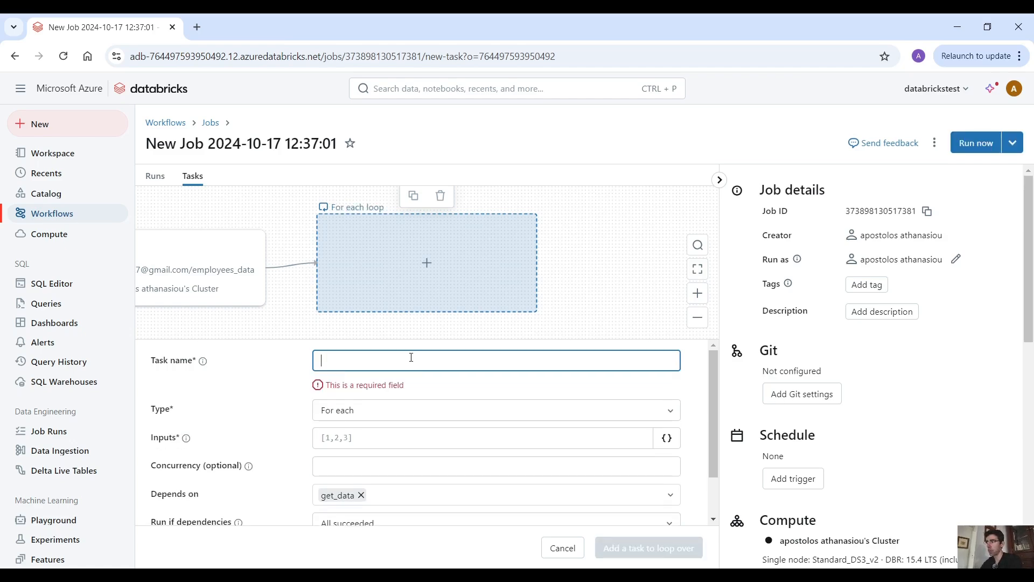
pyautogui.write('loop')
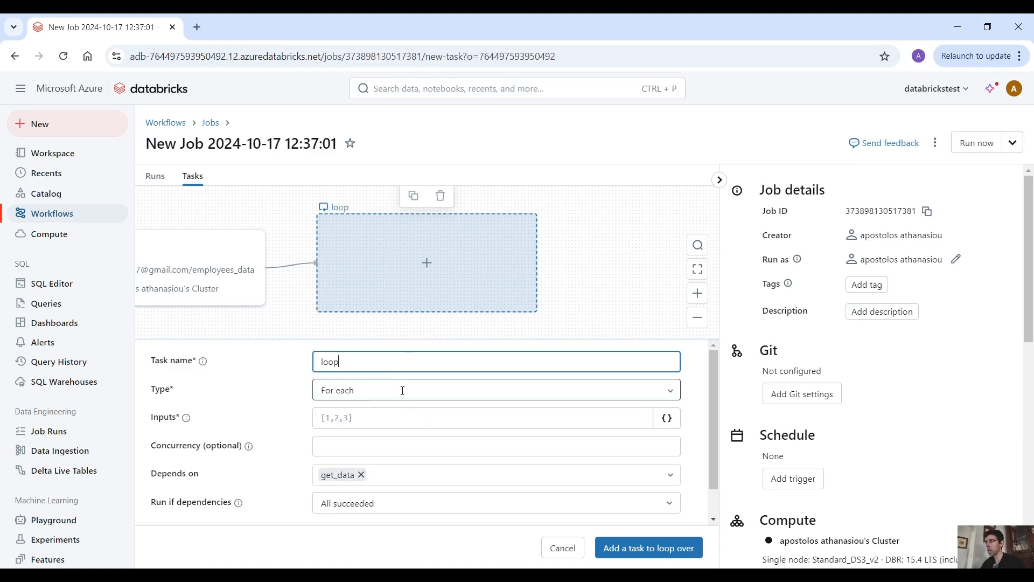
# Step: Set the loop task's inputs to the dynamic reference {{tasks.get_data.values.employees}}
pyautogui.click(666, 419)
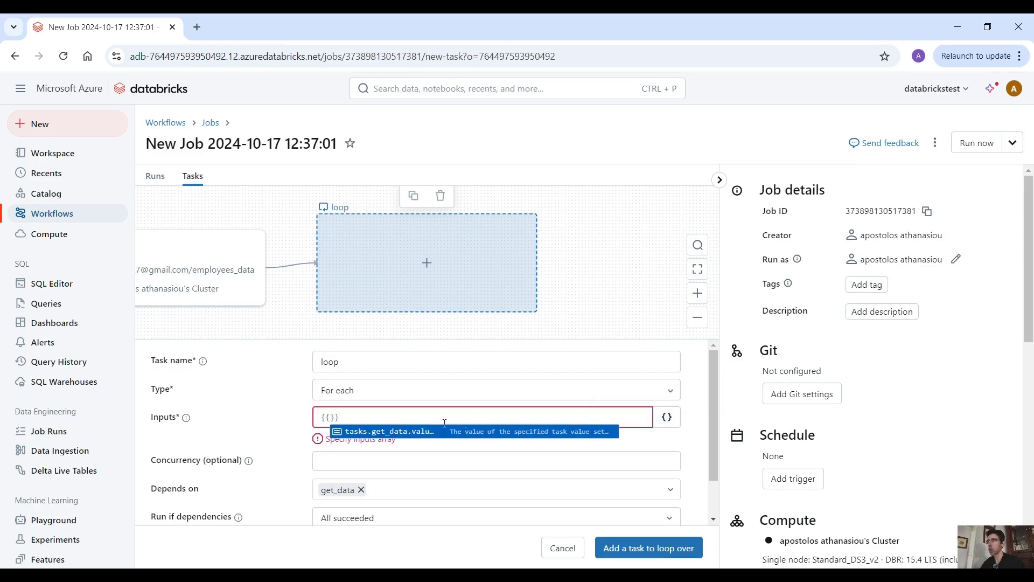
pyautogui.click(361, 431)
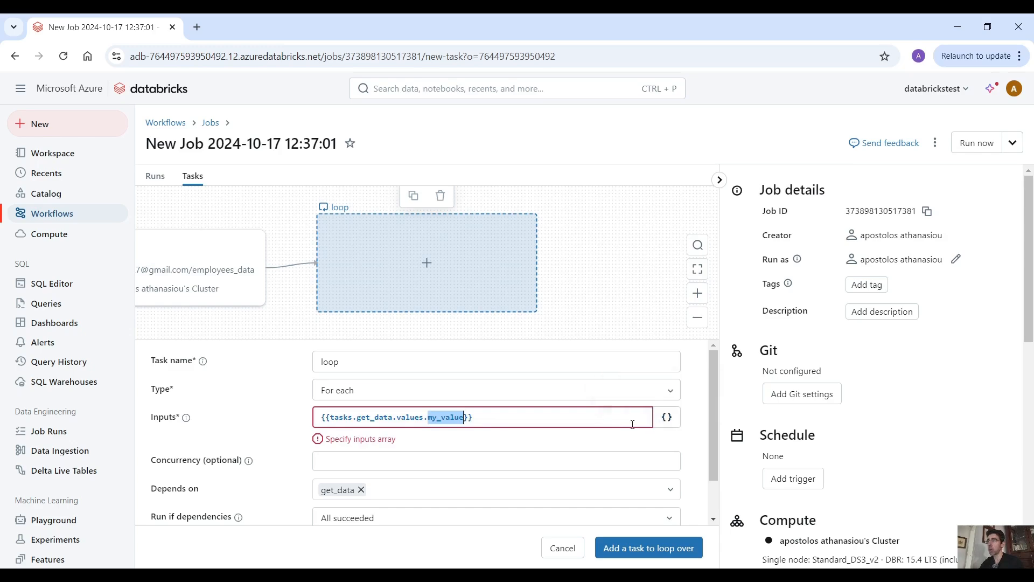
pyautogui.doubleClick(340, 419)
pyautogui.click(358, 419)
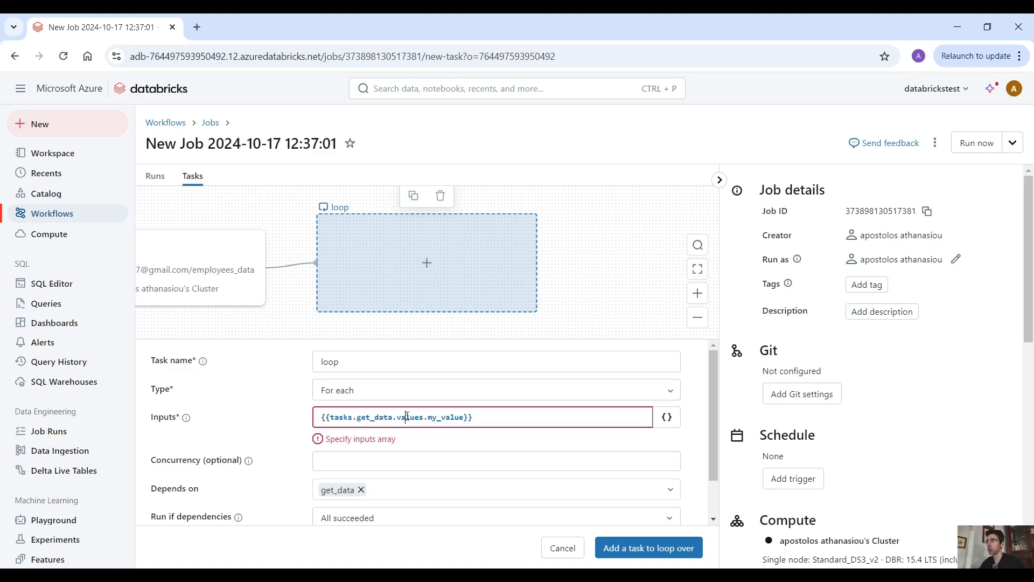
pyautogui.doubleClick(444, 419)
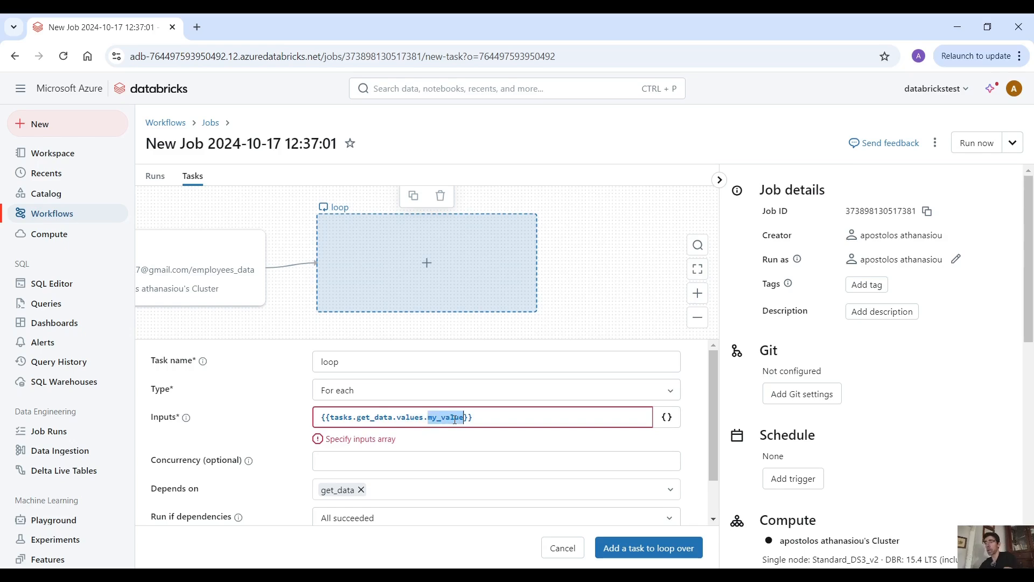
pyautogui.press('BackSpace')
pyautogui.write('emplo')
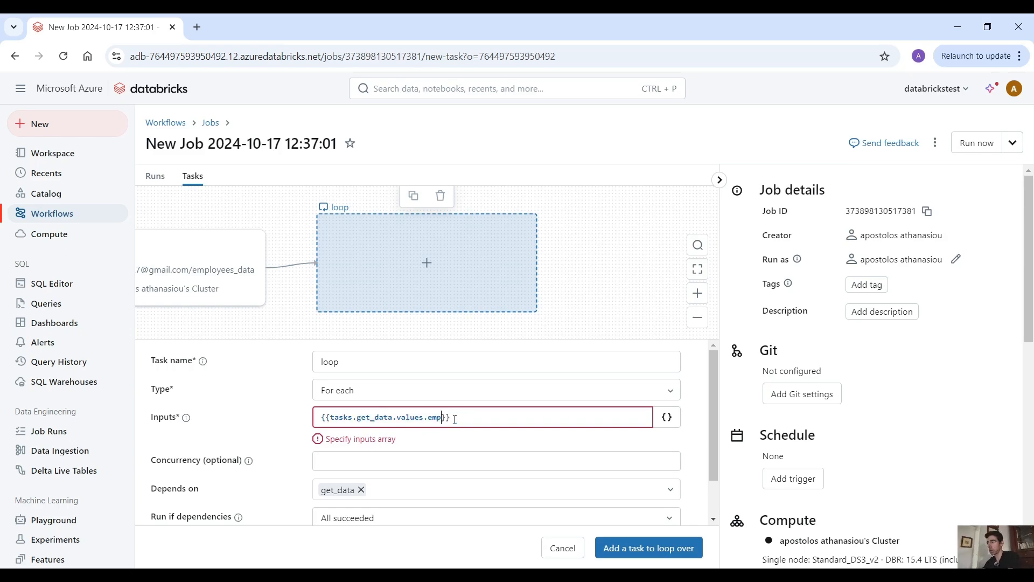
pyautogui.write('yee')
pyautogui.write('ss')
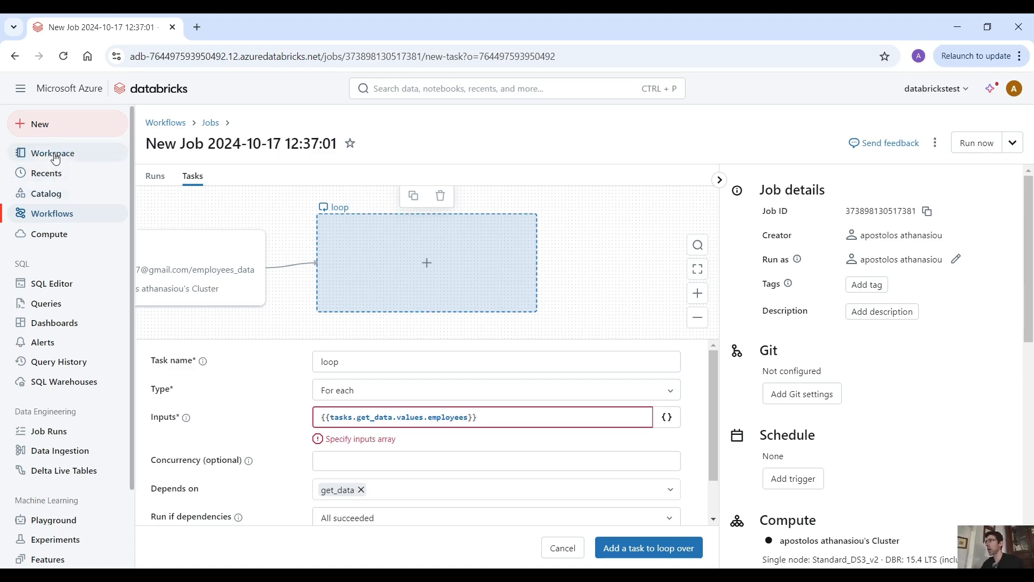
pyautogui.press('BackSpace')
# Step: Open the employees_data notebook in a separate browser tab and check the key passed to dbutils.jobs.taskValues.set
pyautogui.middleClick(111, 156)
pyautogui.click(222, 30)
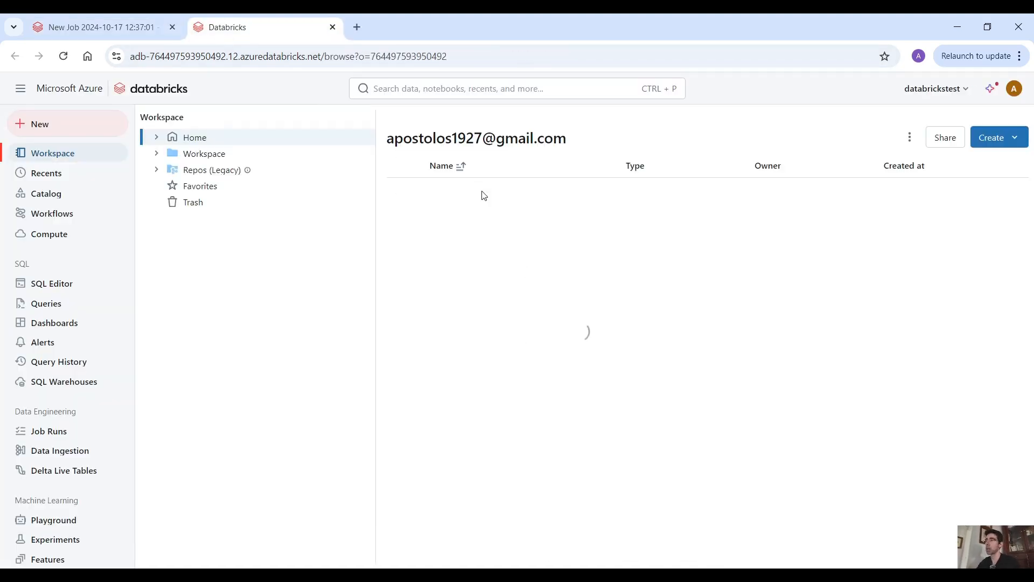
pyautogui.click(486, 215)
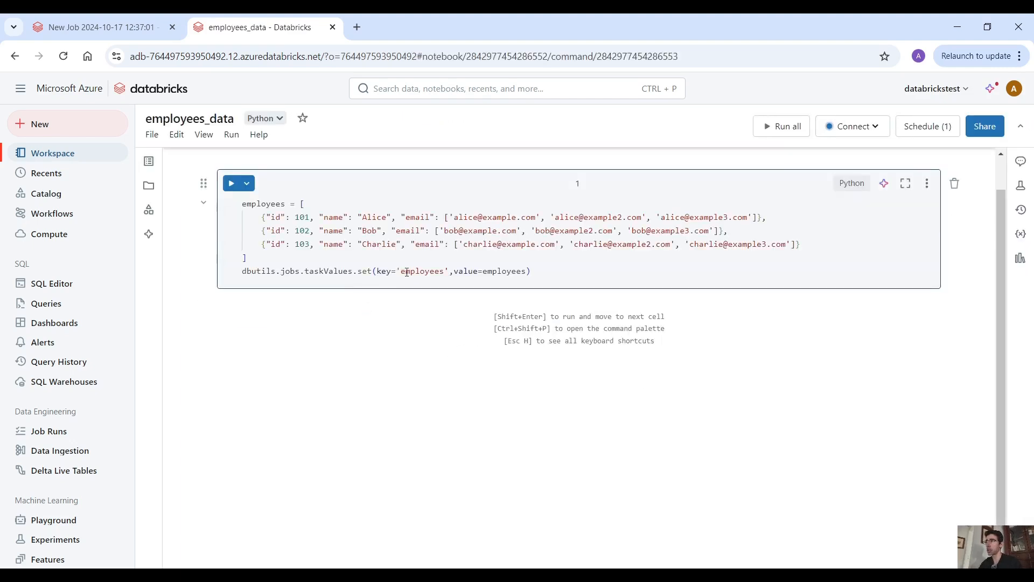
pyautogui.doubleClick(426, 272)
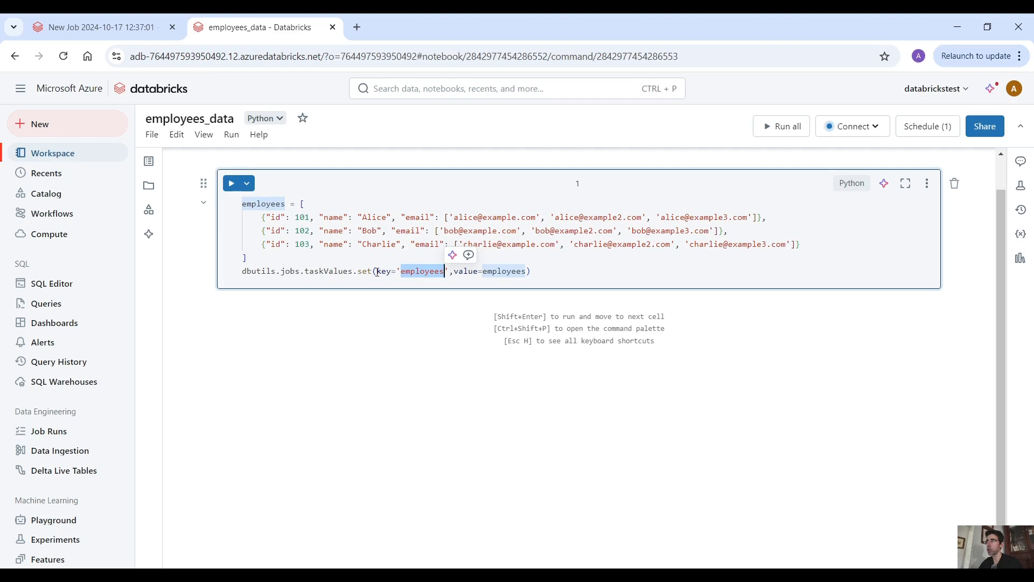
pyautogui.moveTo(378, 272); pyautogui.dragTo(448, 273)
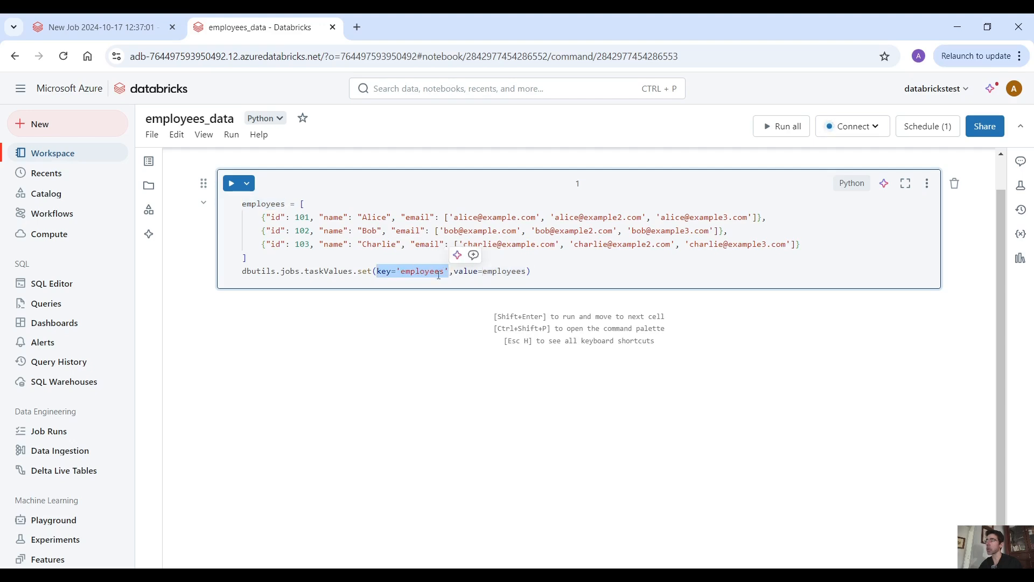
pyautogui.click(435, 276)
pyautogui.click(422, 272)
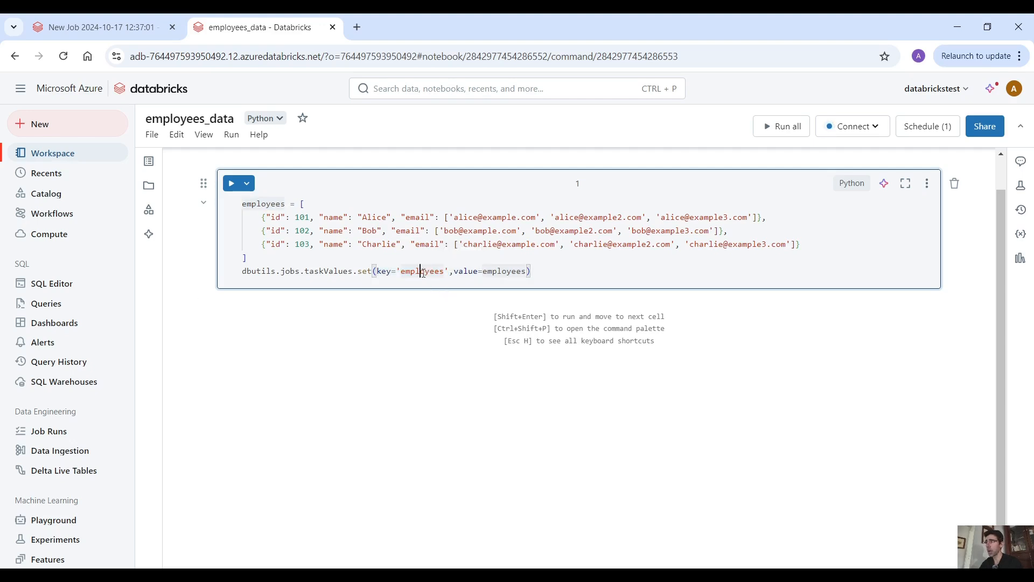
pyautogui.doubleClick(423, 272)
pyautogui.click(96, 27)
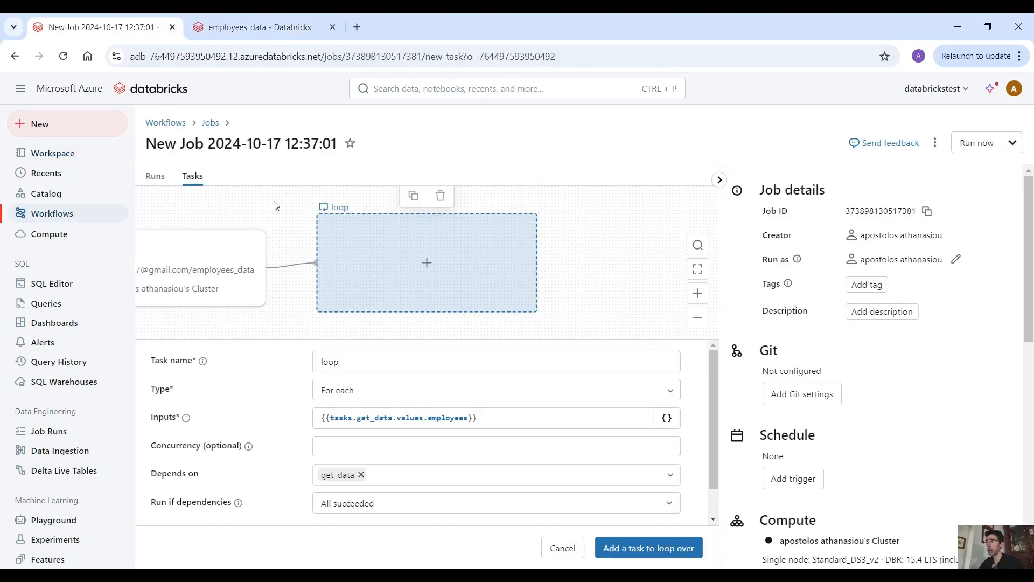
pyautogui.click(232, 248)
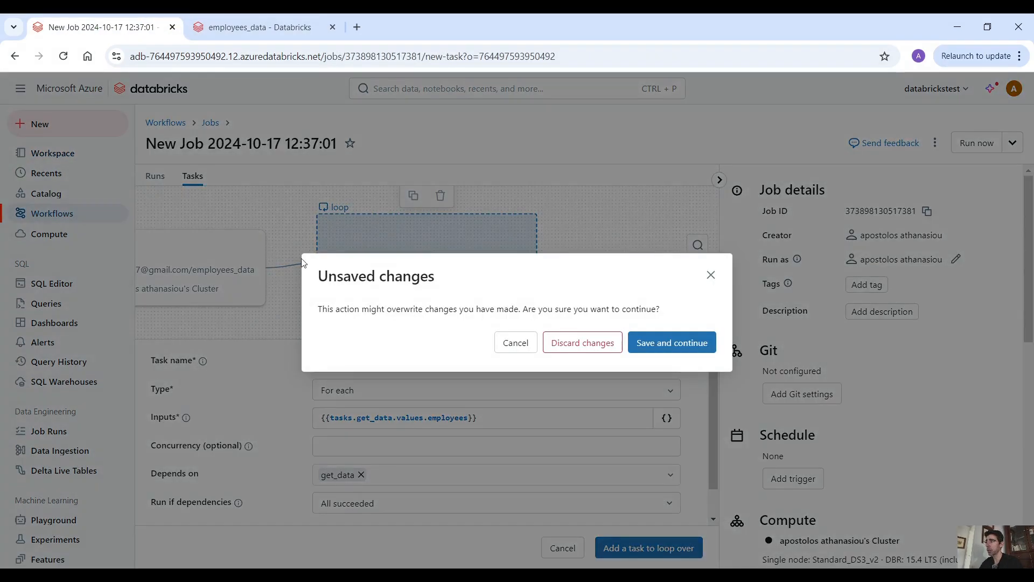
pyautogui.click(653, 345)
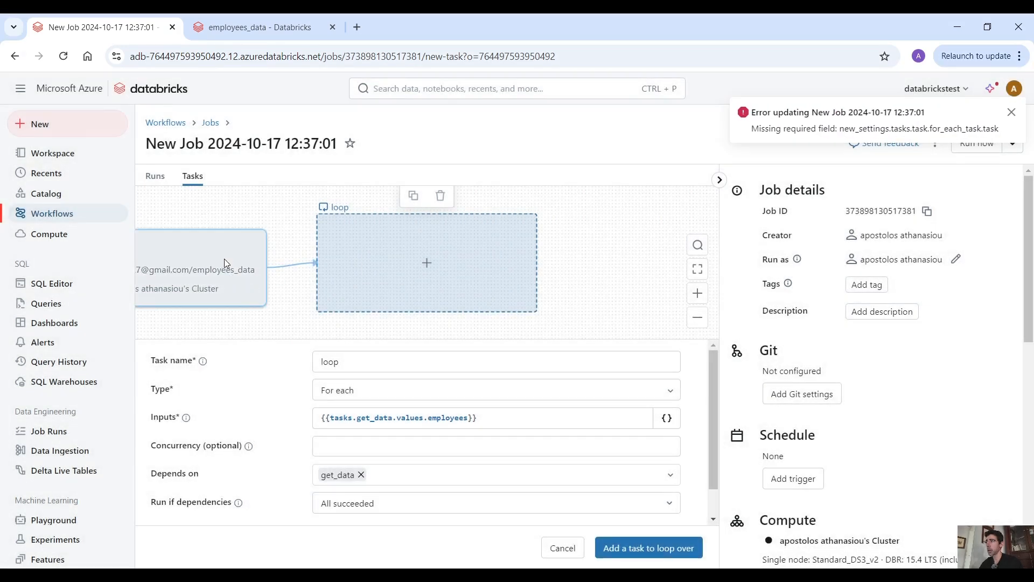
pyautogui.click(224, 259)
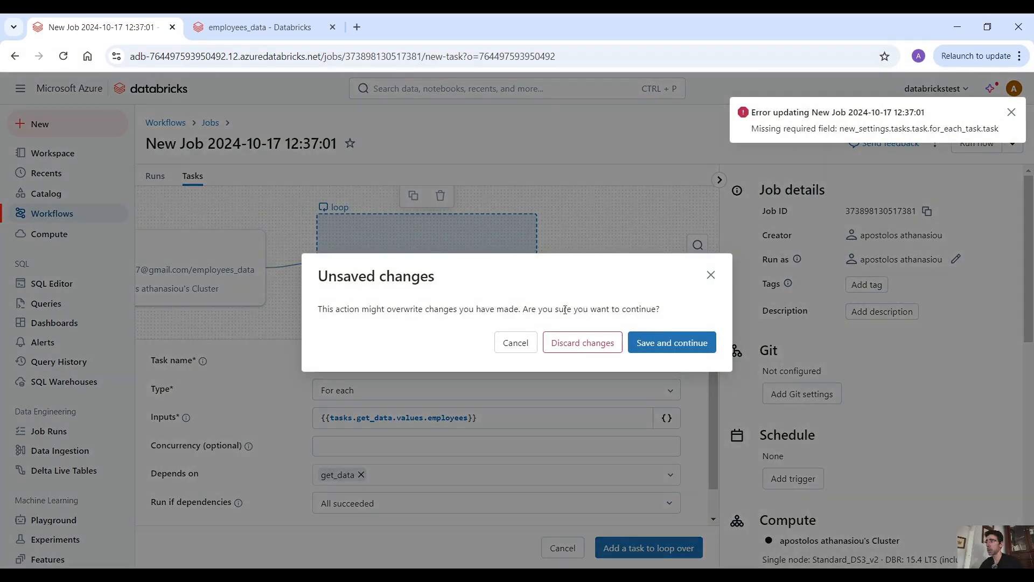
pyautogui.click(515, 342)
# Step: Examine each part of the loop task's inputs reference and compare its value name with the key in the employees_data notebook
pyautogui.click(423, 418)
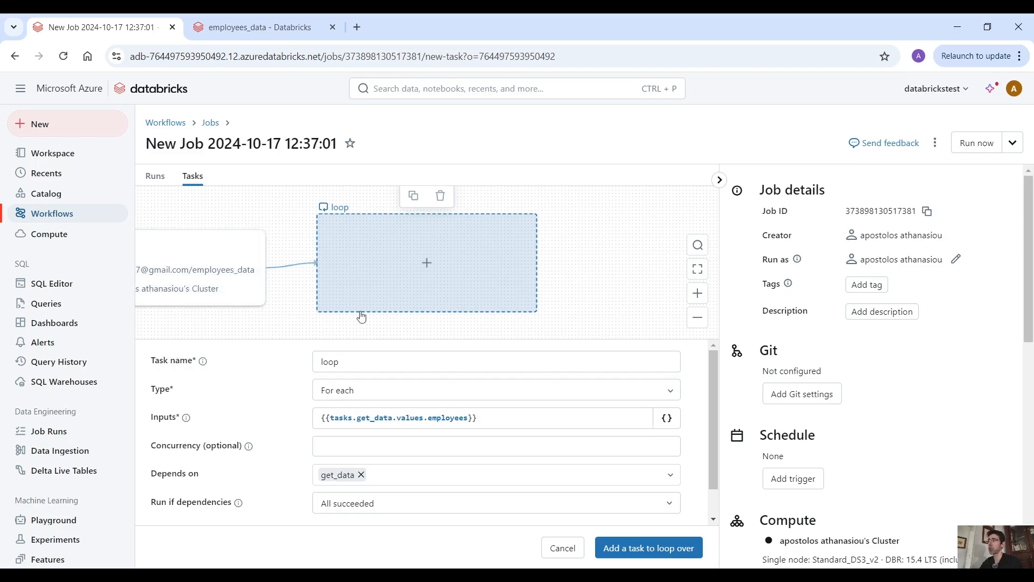
pyautogui.doubleClick(346, 418)
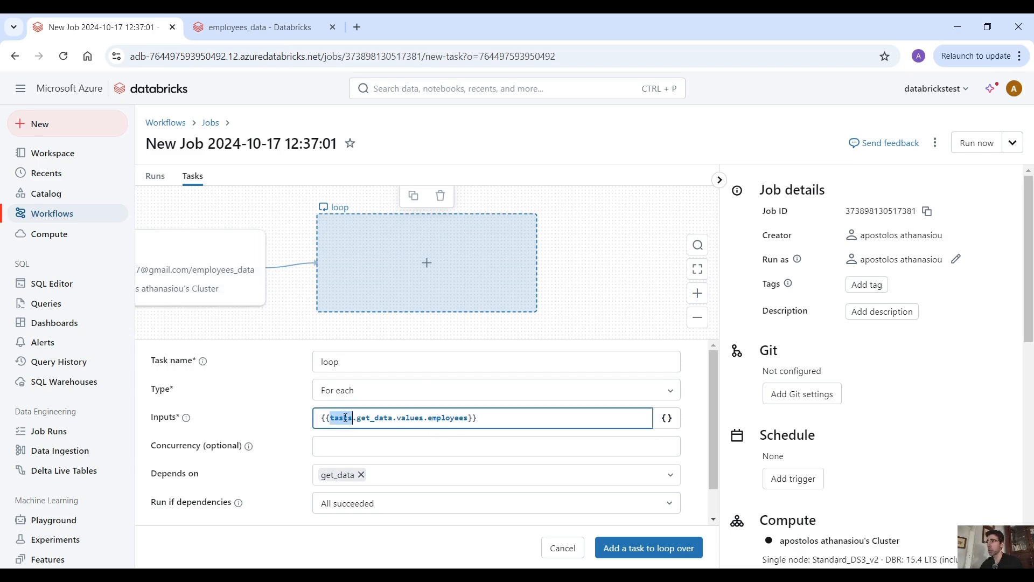
pyautogui.doubleClick(377, 422)
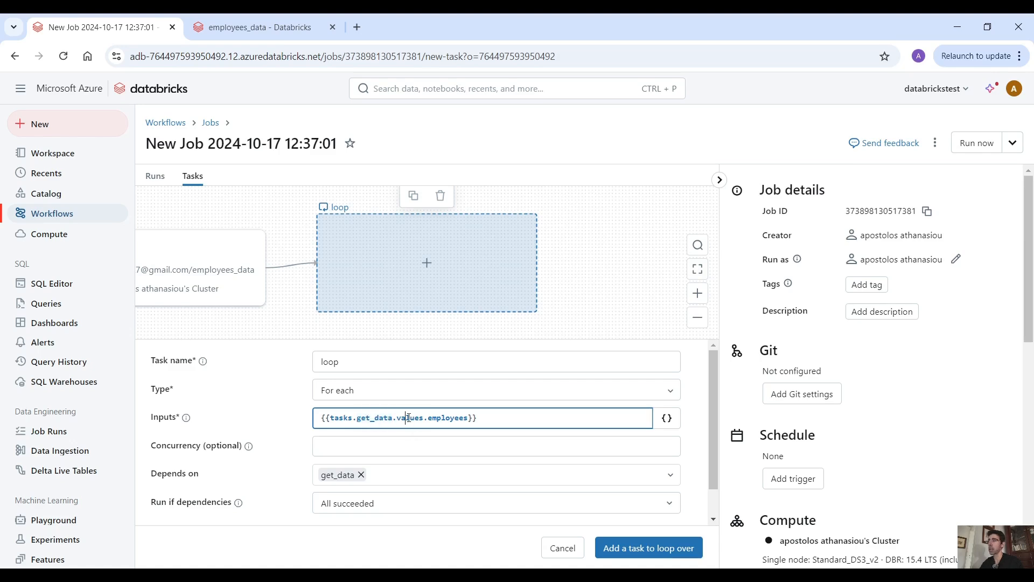
pyautogui.doubleClick(412, 422)
pyautogui.doubleClick(453, 420)
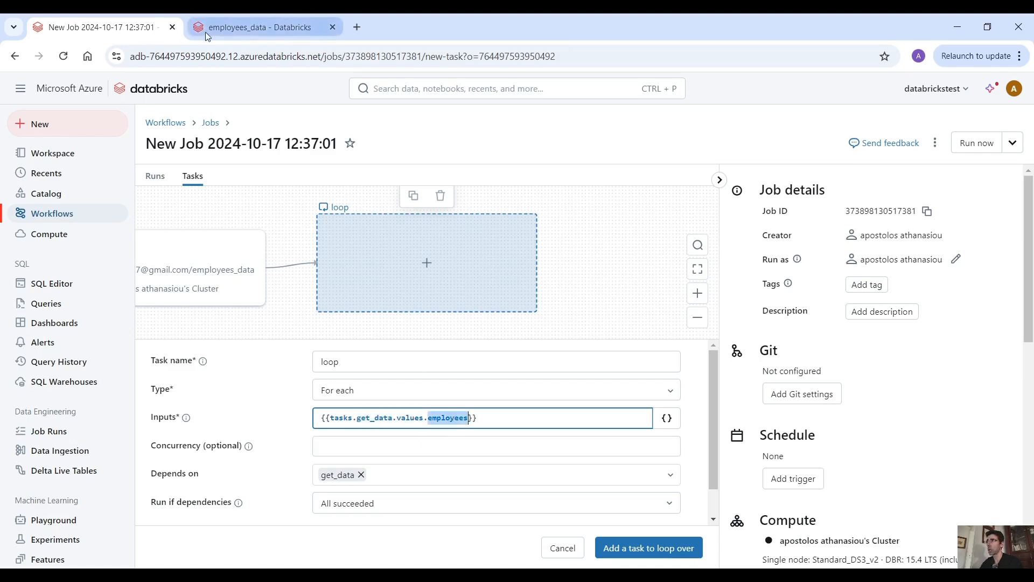
pyautogui.click(259, 27)
pyautogui.doubleClick(429, 274)
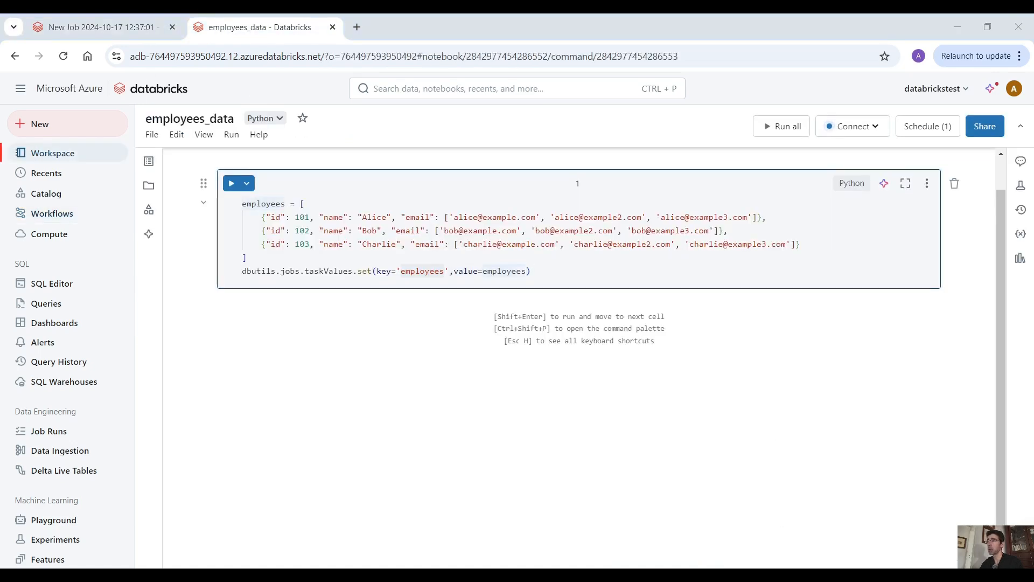
pyautogui.click(103, 27)
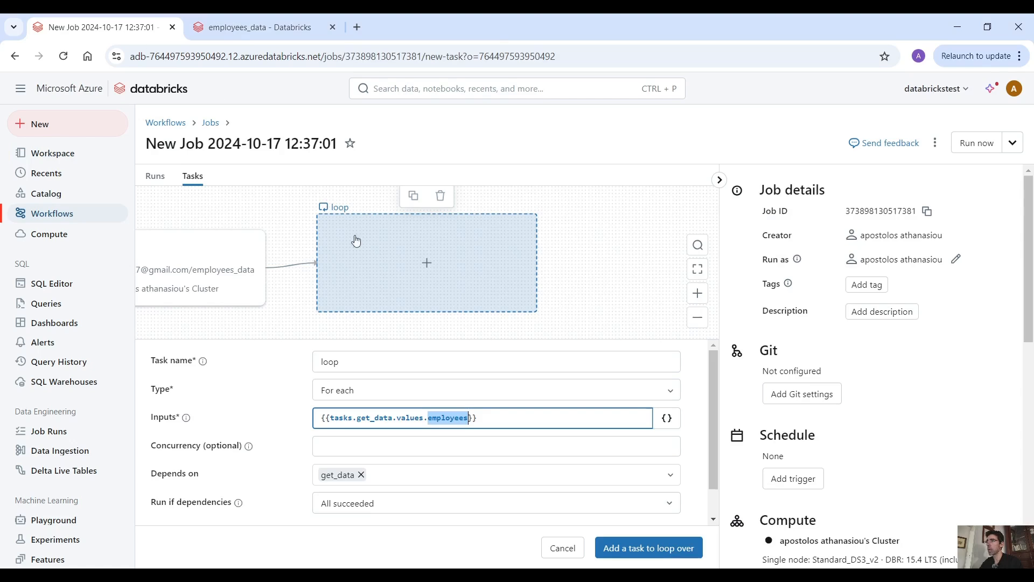
# Step: Set the loop task's concurrency to 3
pyautogui.tripleClick(254, 144)
pyautogui.click(351, 451)
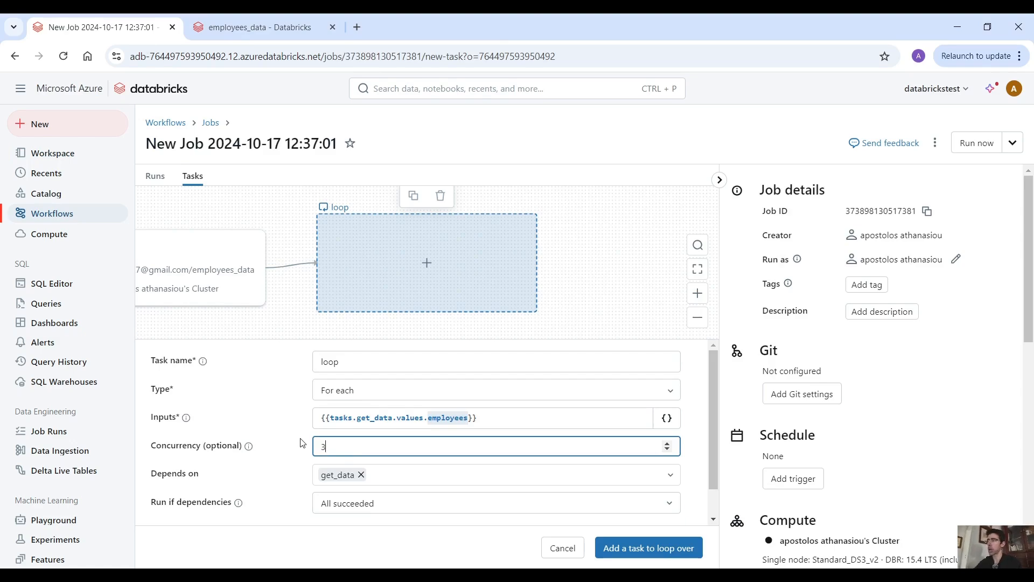
pyautogui.click(296, 416)
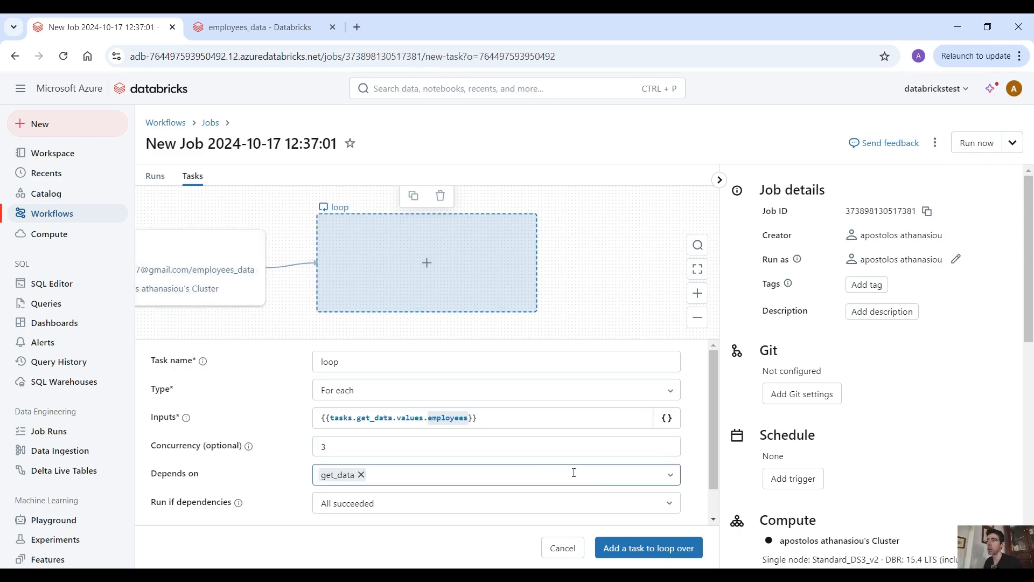
# Step: Add a nested notebook task inside the loop and set its path to FirstLevelName in the user's workspace folder
pyautogui.click(619, 558)
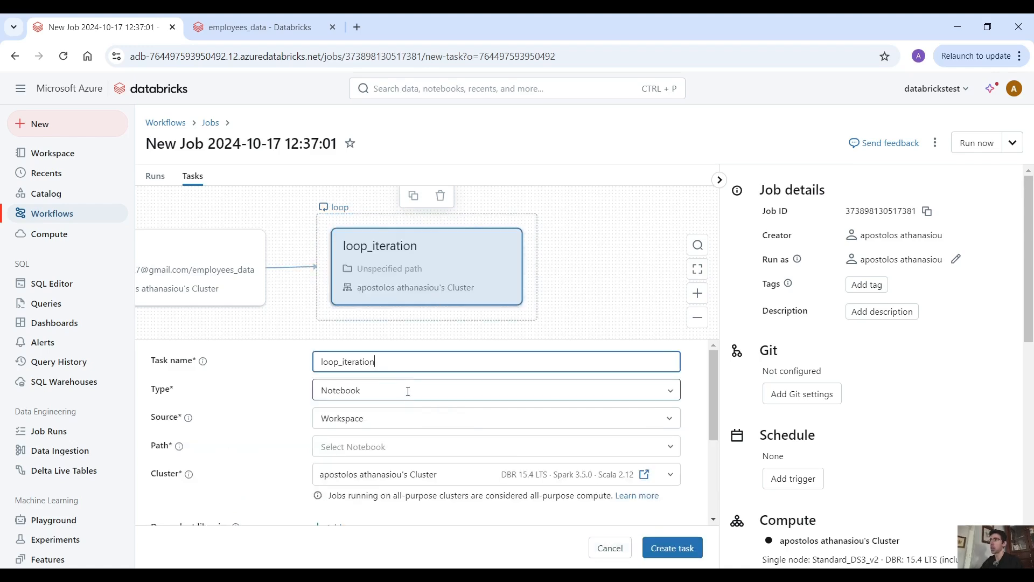
pyautogui.click(421, 455)
pyautogui.click(650, 262)
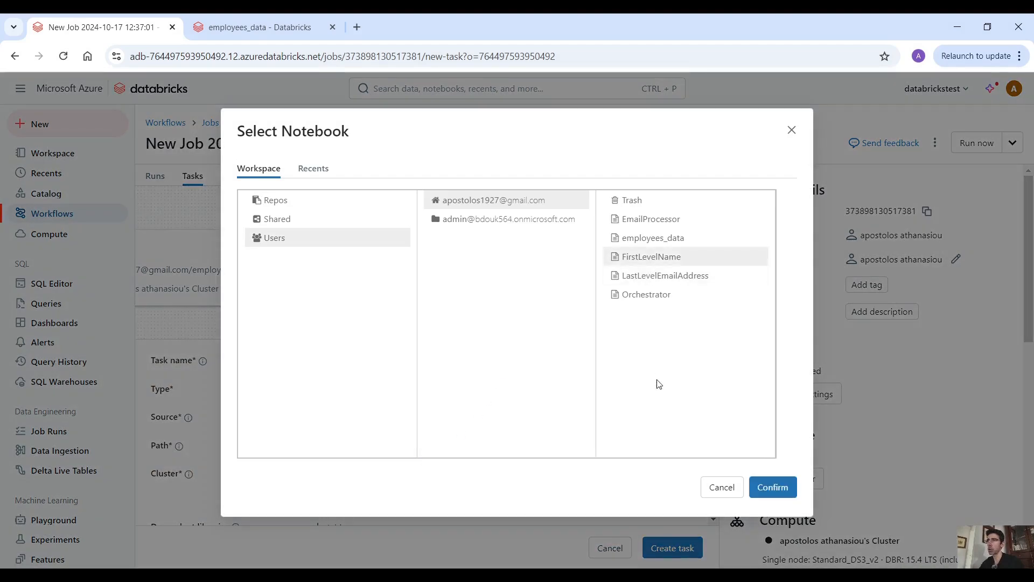
pyautogui.click(773, 487)
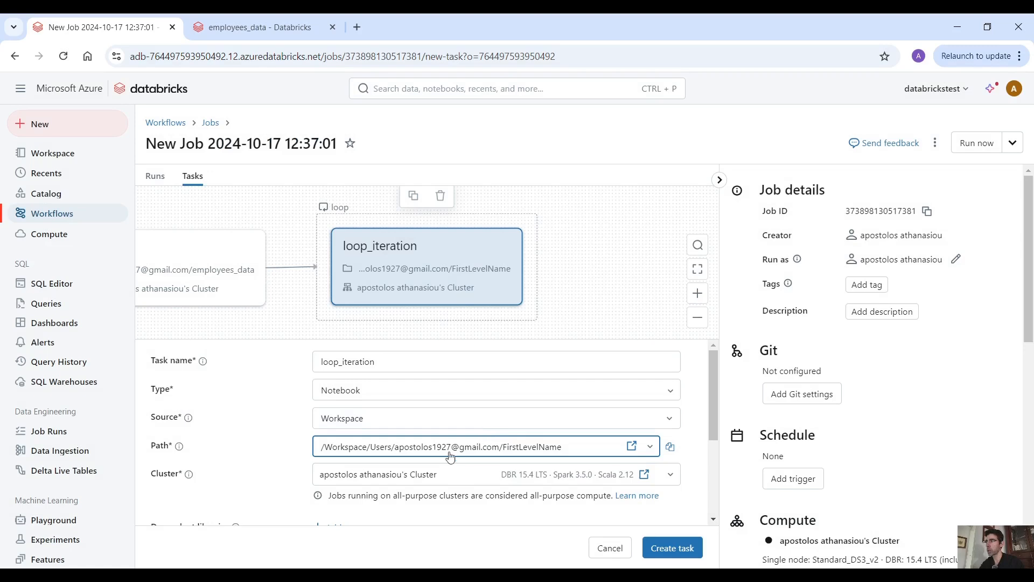
# Step: Add a parameter to the loop_iteration task with key name and value {{input.name}}
pyautogui.scroll(-1, 257, 463)
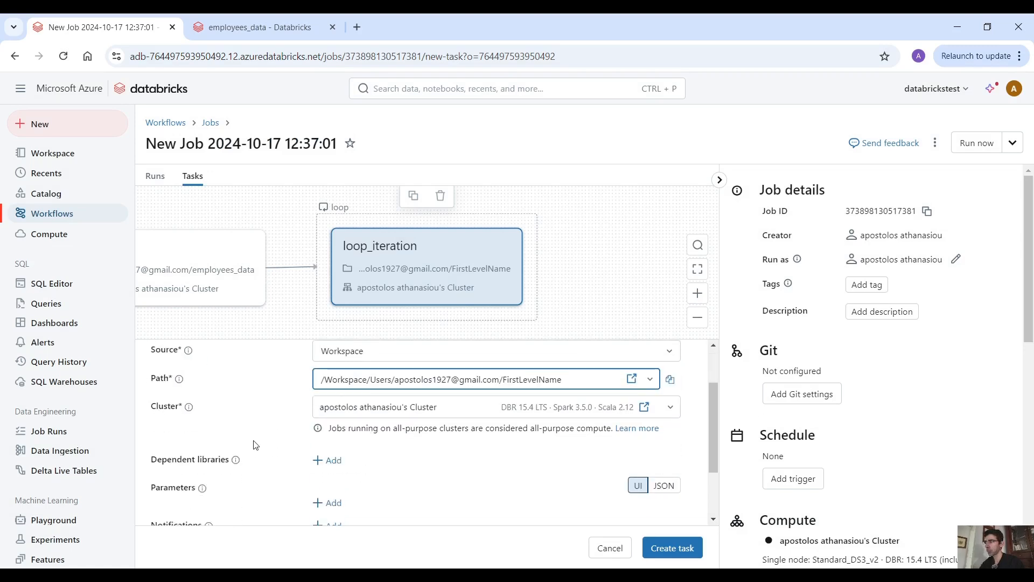
pyautogui.scroll(1, 248, 411)
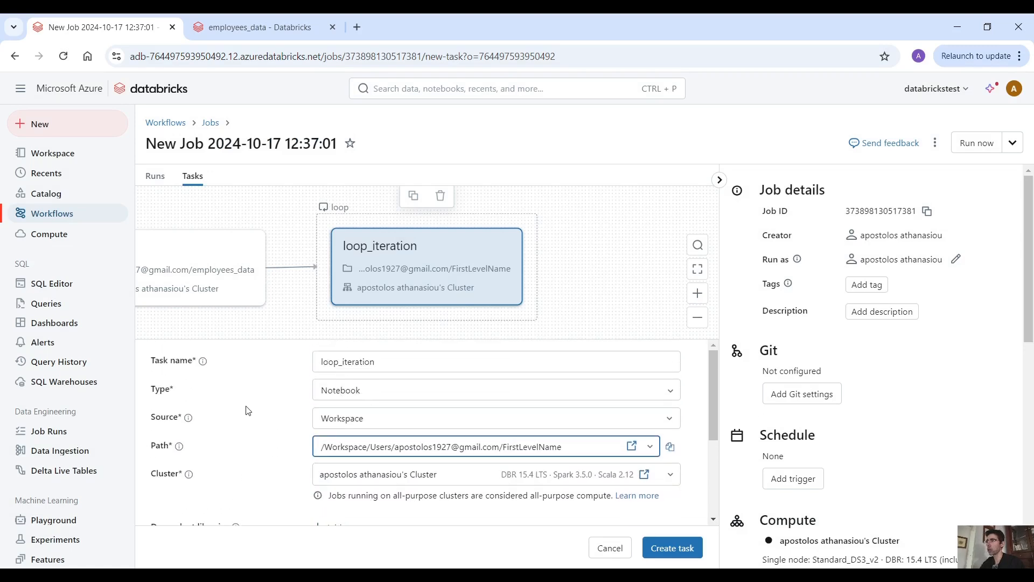
pyautogui.scroll(-1, 255, 433)
pyautogui.scroll(-1, 301, 474)
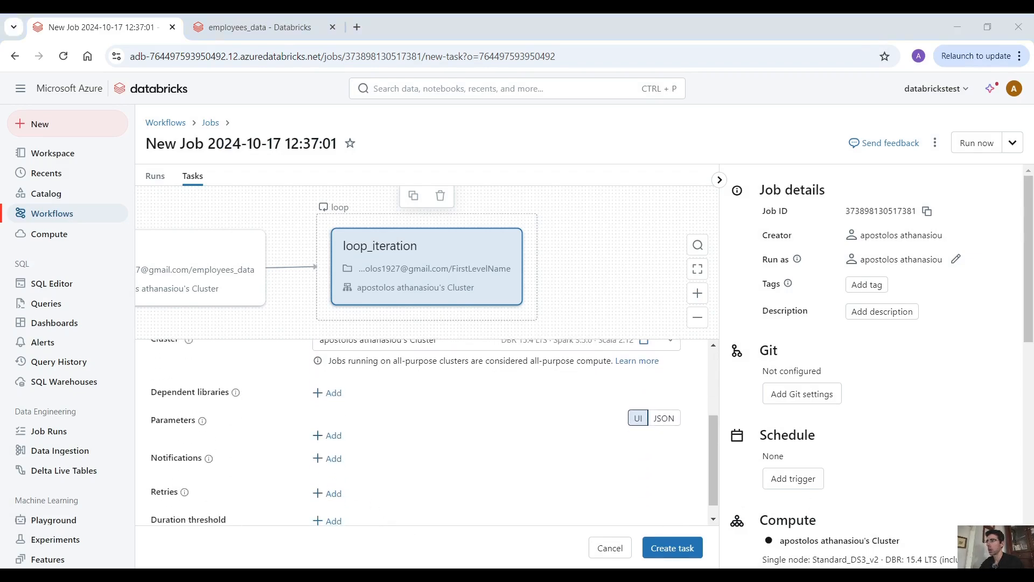
pyautogui.click(404, 413)
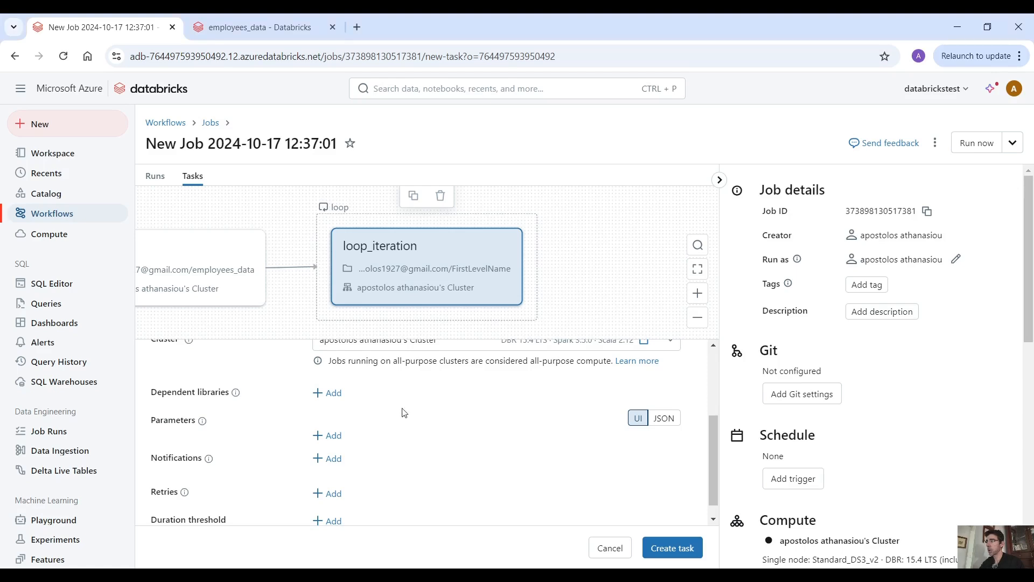
pyautogui.click(329, 435)
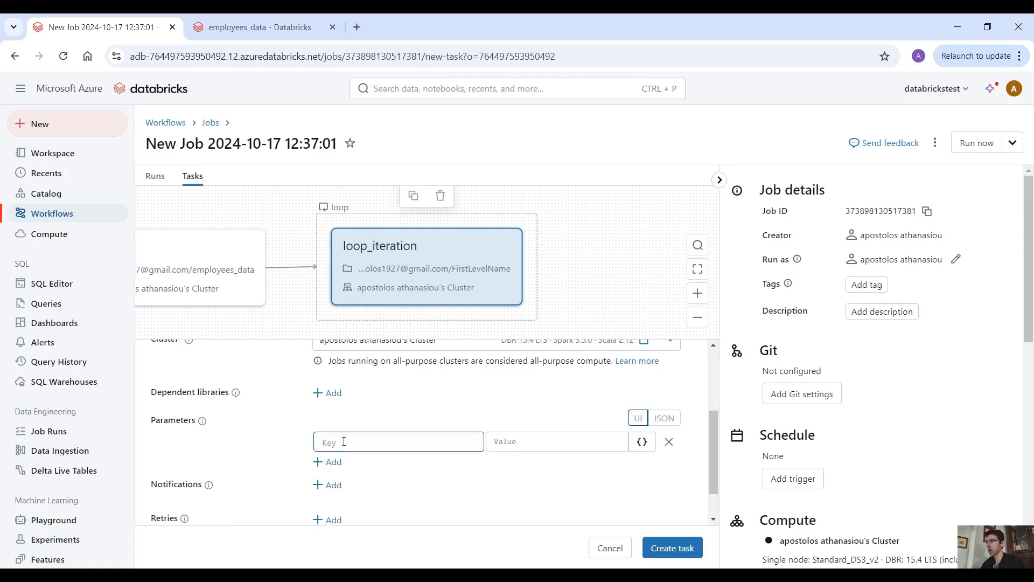
pyautogui.write('name')
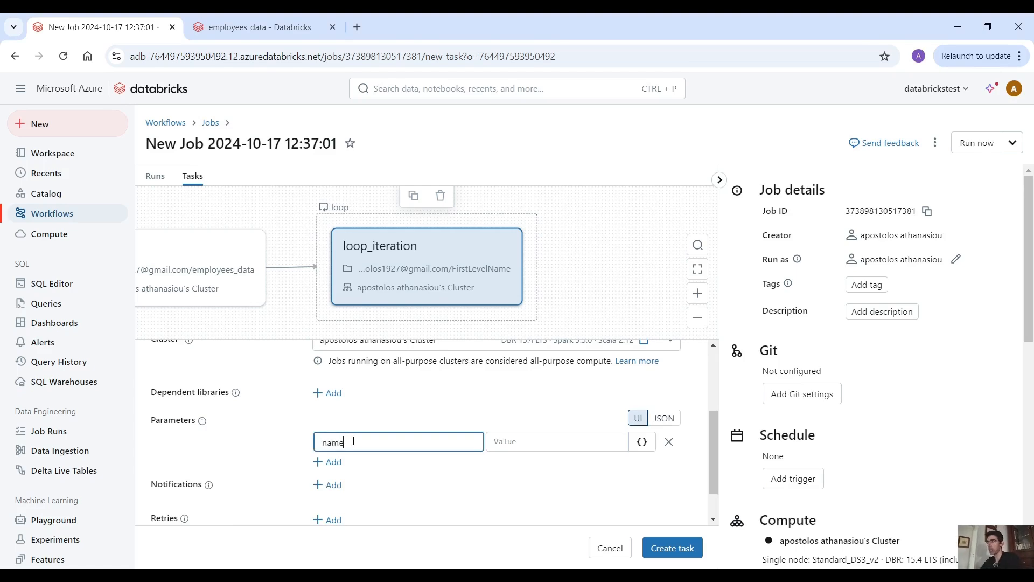
pyautogui.click(554, 441)
pyautogui.click(642, 442)
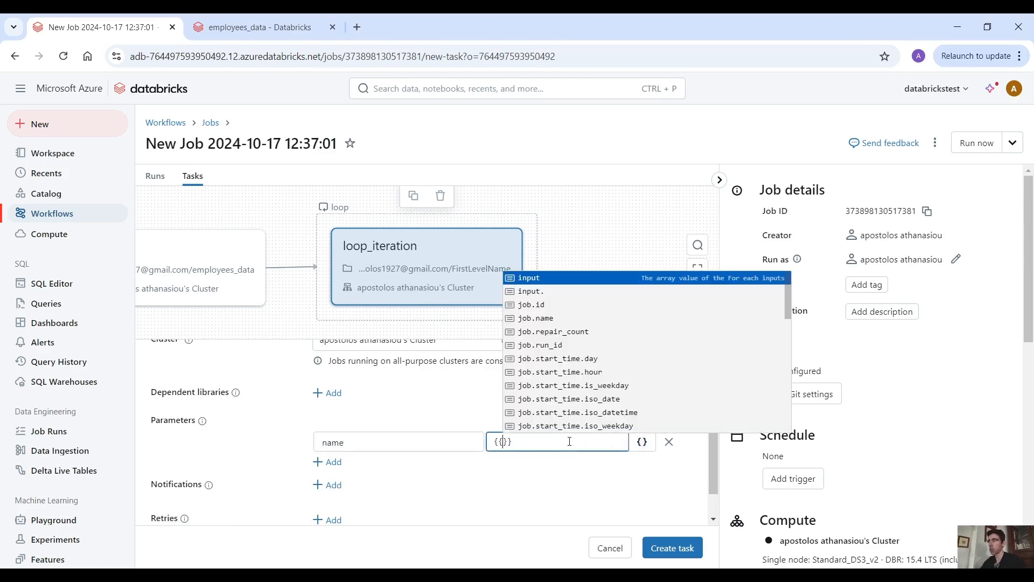
pyautogui.click(545, 279)
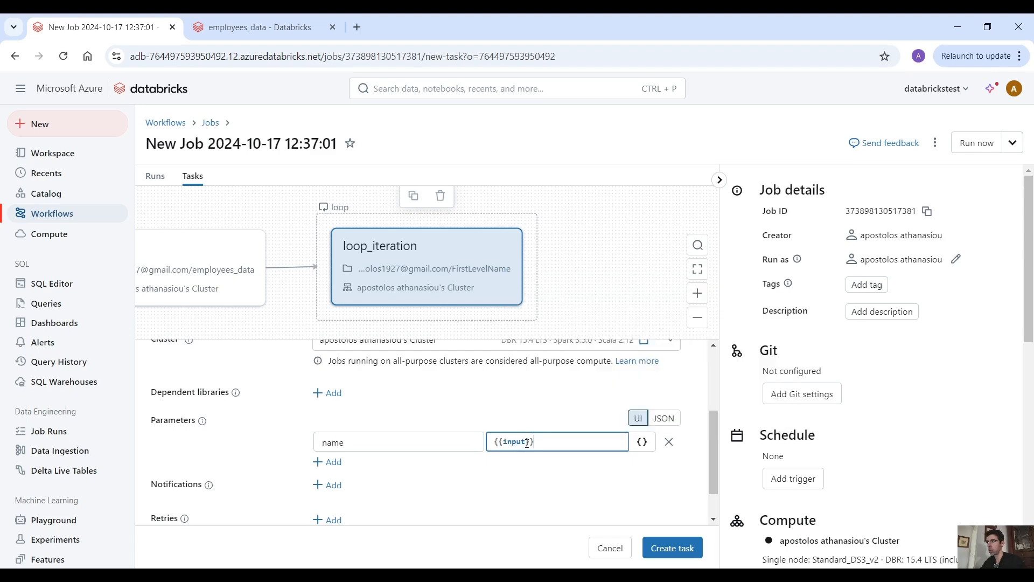
pyautogui.write('.name')
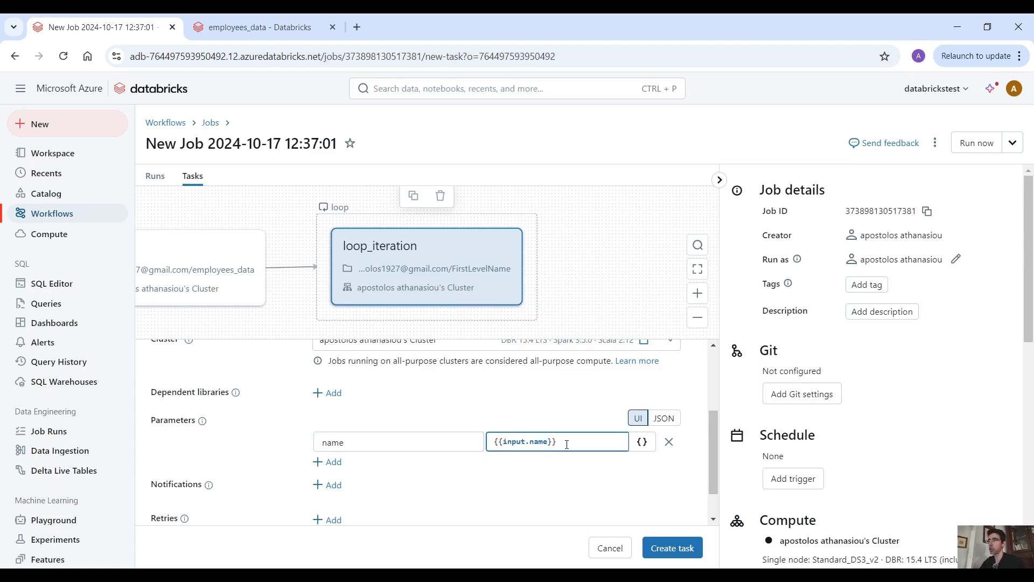
# Step: Compare the parameter's input.name reference with the name key of the first employee record in the employees_data notebook
pyautogui.doubleClick(520, 443)
pyautogui.click(258, 27)
pyautogui.click(253, 218)
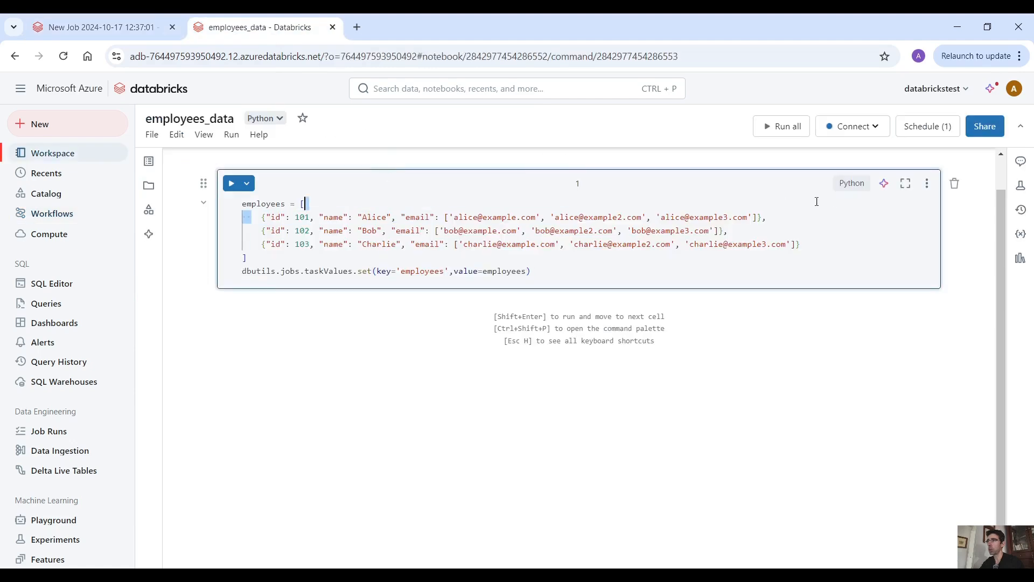
pyautogui.keyDown('shift'); pyautogui.click(822, 221); pyautogui.keyUp('shift')
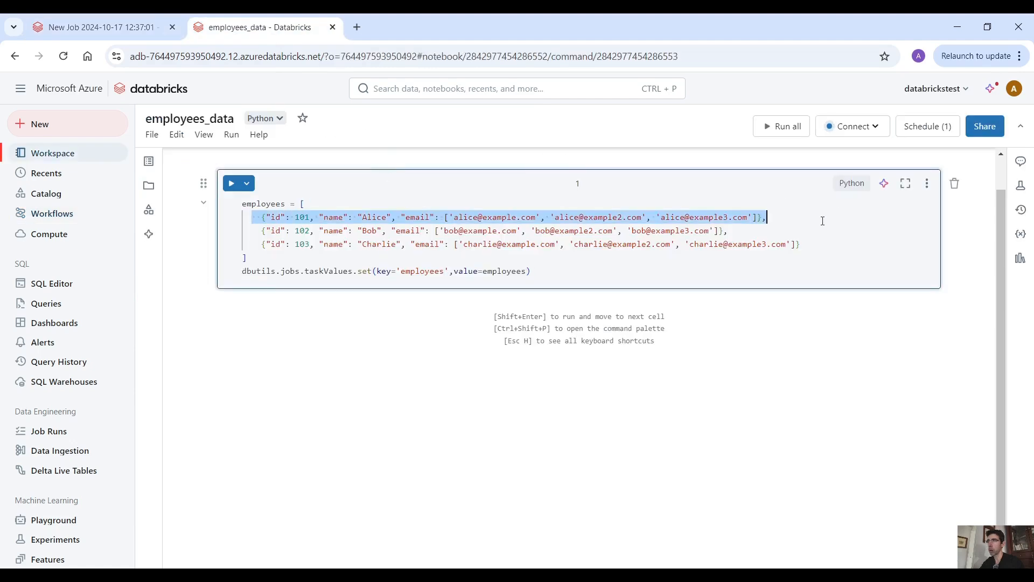
pyautogui.doubleClick(332, 218)
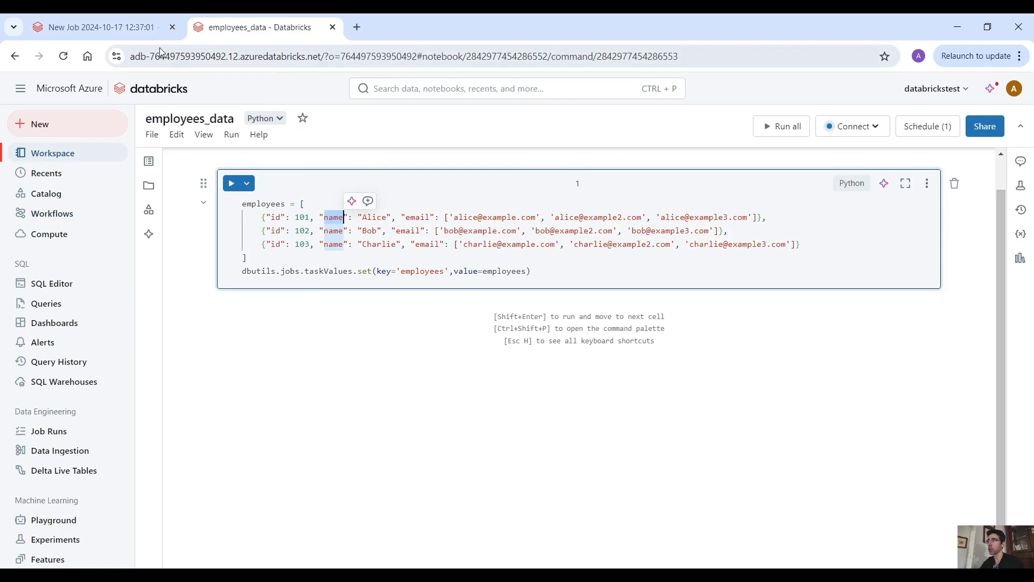
pyautogui.click(125, 30)
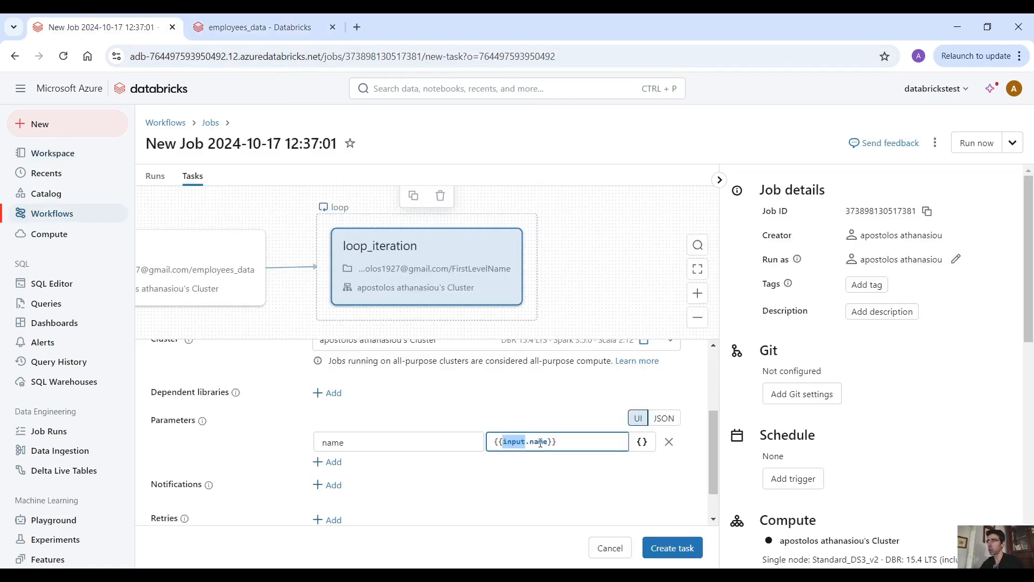
# Step: Create the nested loop_iteration task and rename the job as test
pyautogui.click(214, 143)
pyautogui.tripleClick(215, 143)
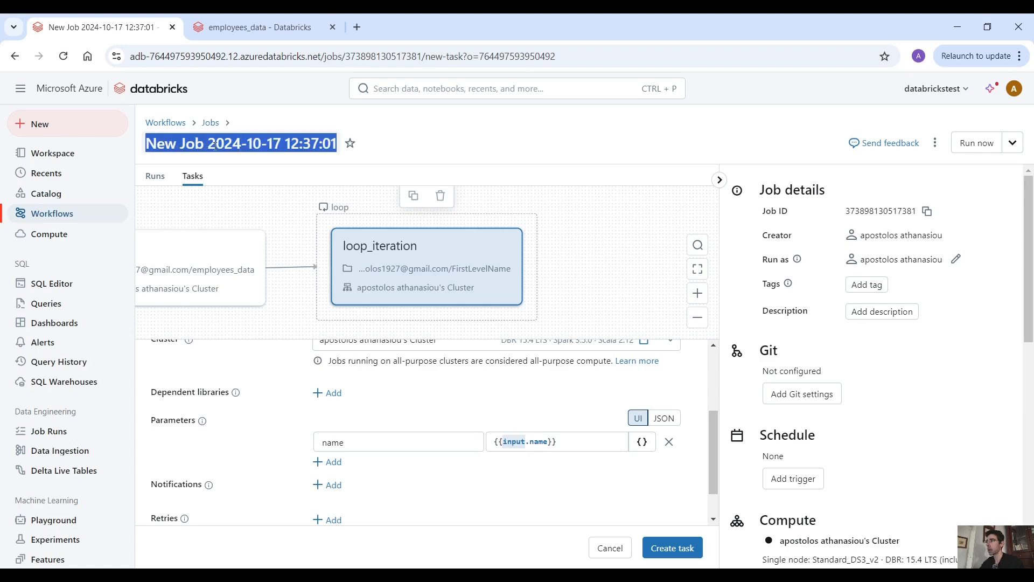
pyautogui.click(674, 548)
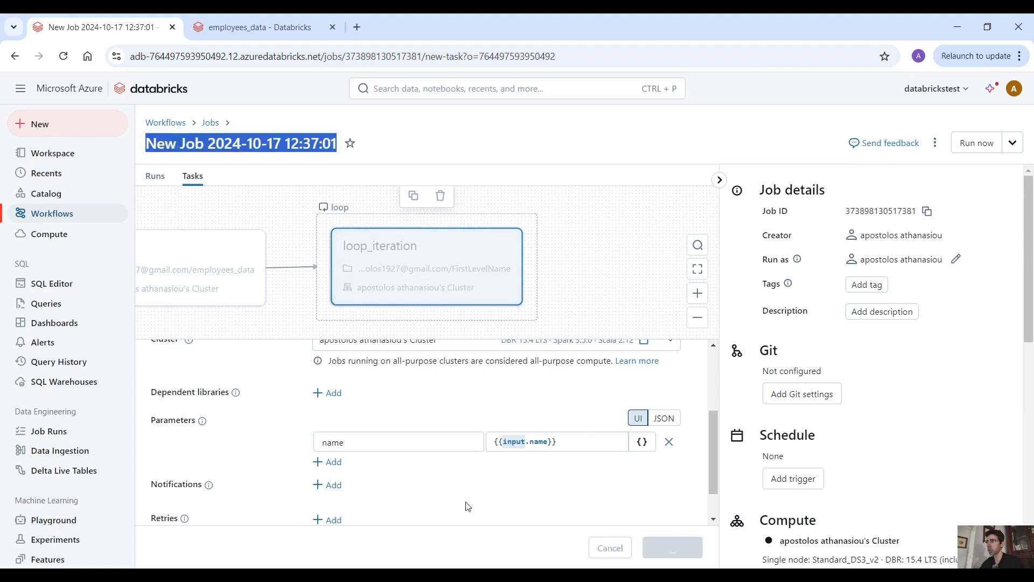
pyautogui.tripleClick(232, 144)
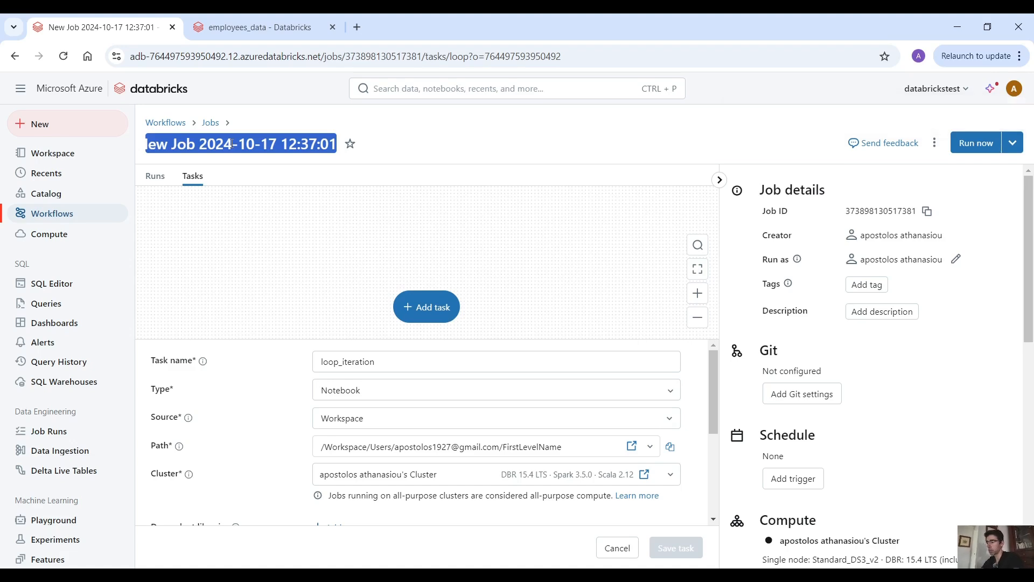
pyautogui.write('test')
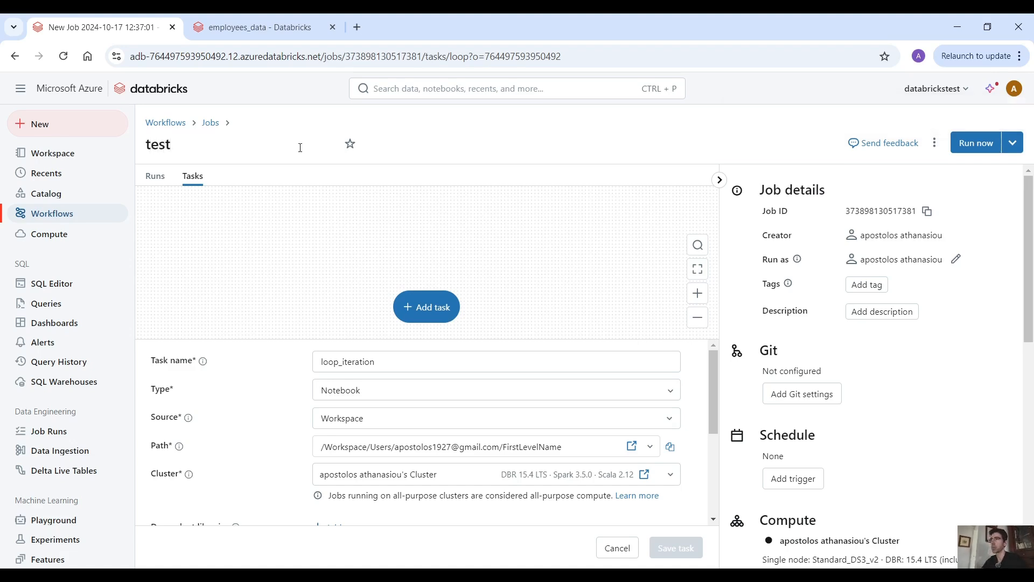
pyautogui.click(473, 233)
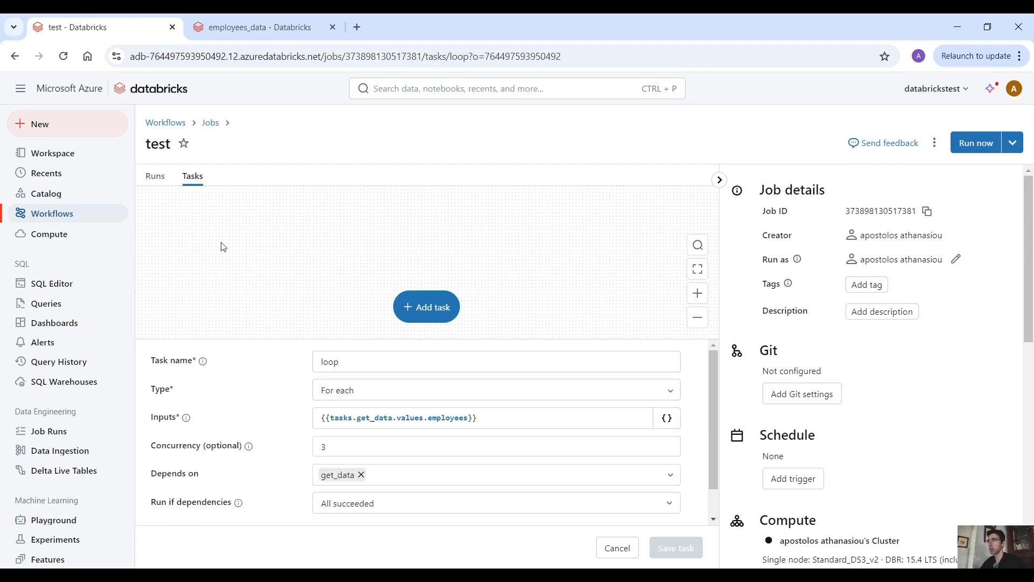
# Step: Review the get_data and loop task settings, comparing the loop's concurrency with the employee records in the employees_data notebook
pyautogui.click(303, 238)
pyautogui.moveTo(440, 261); pyautogui.dragTo(326, 272)
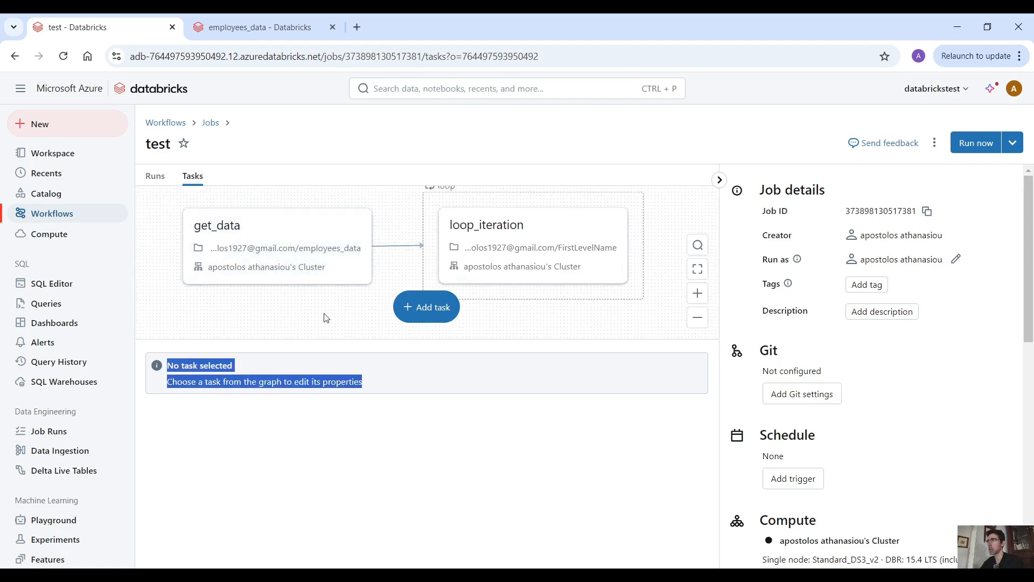
pyautogui.click(330, 262)
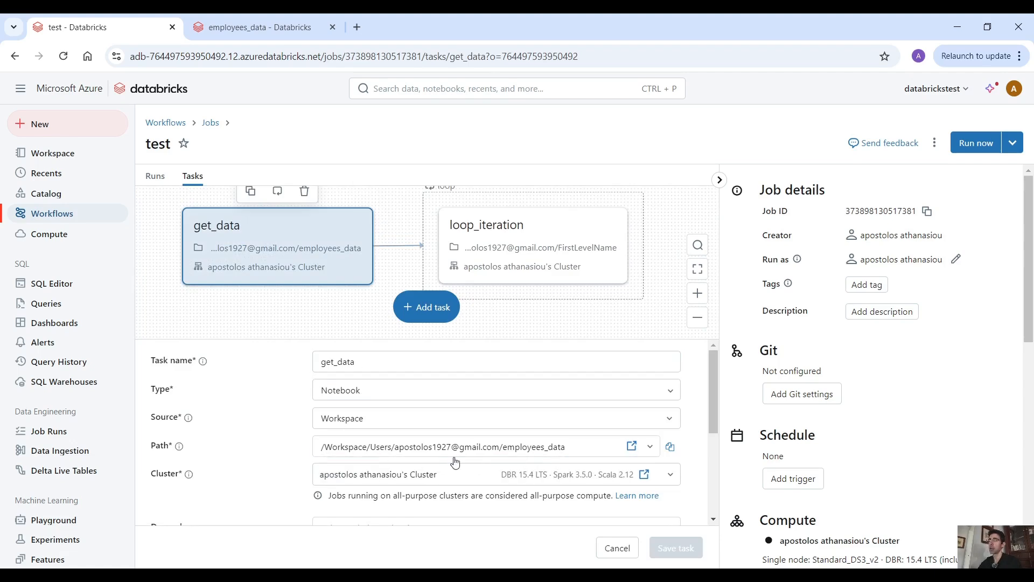
pyautogui.click(485, 272)
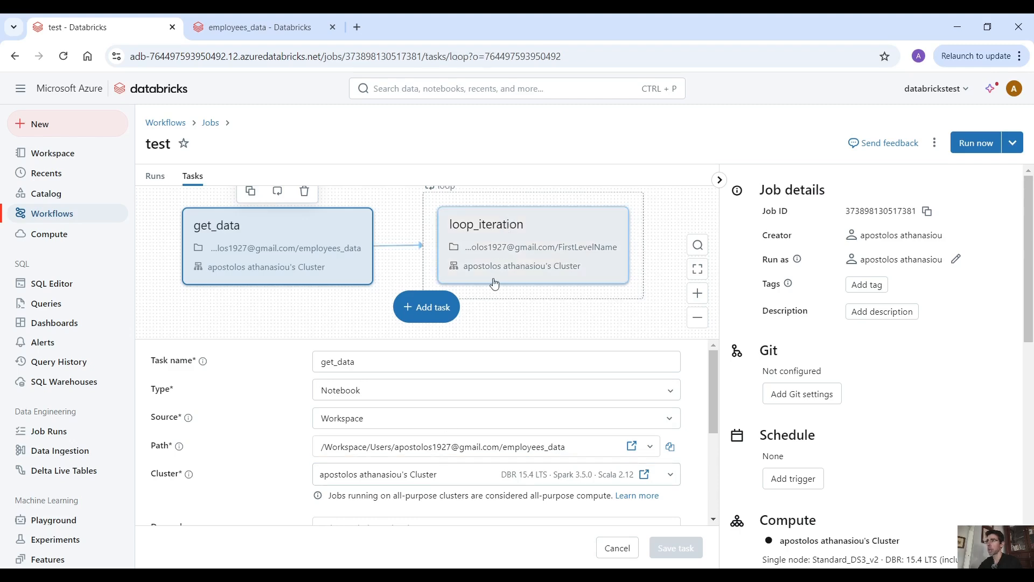
pyautogui.click(453, 206)
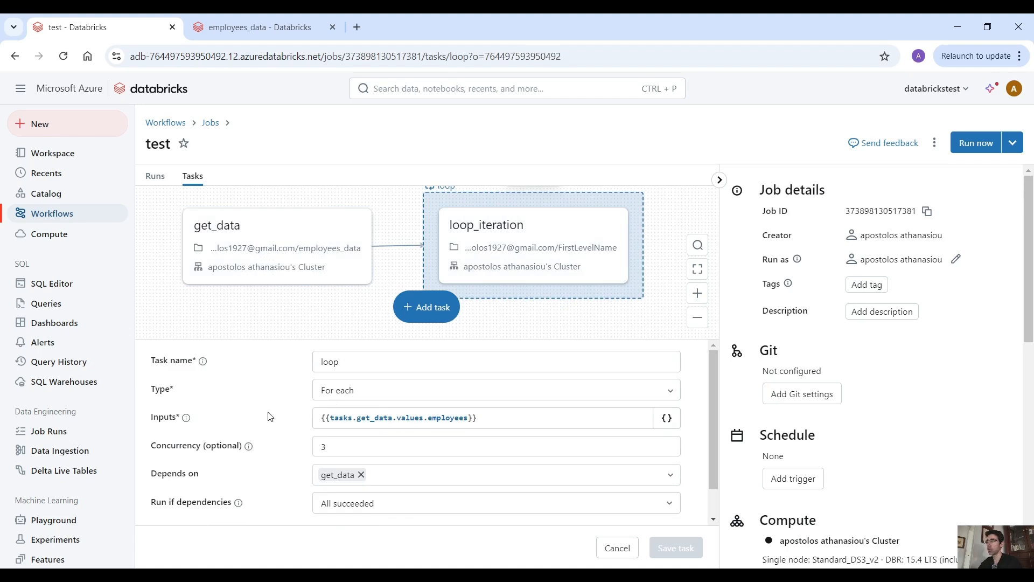
pyautogui.doubleClick(350, 451)
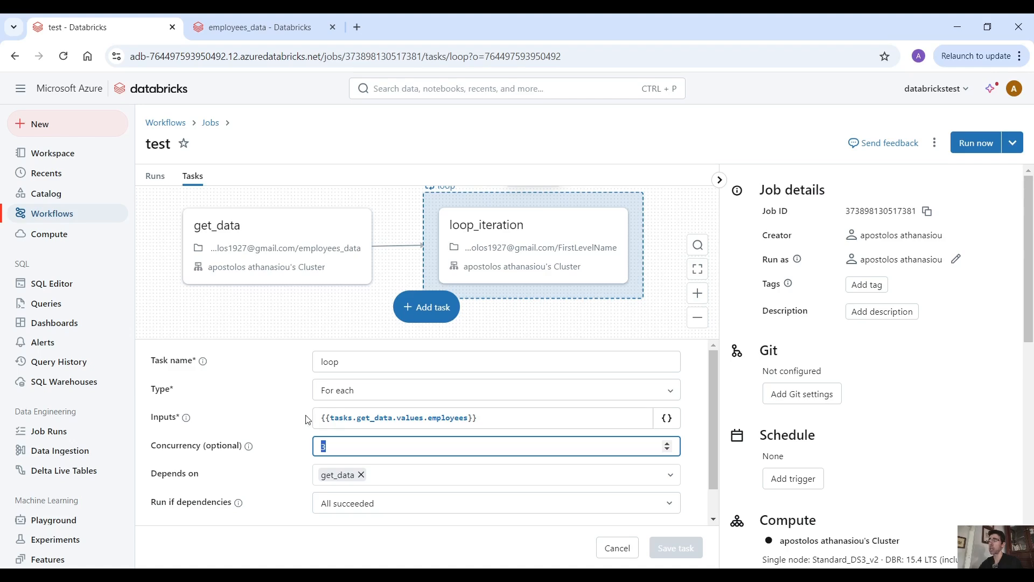
pyautogui.click(260, 36)
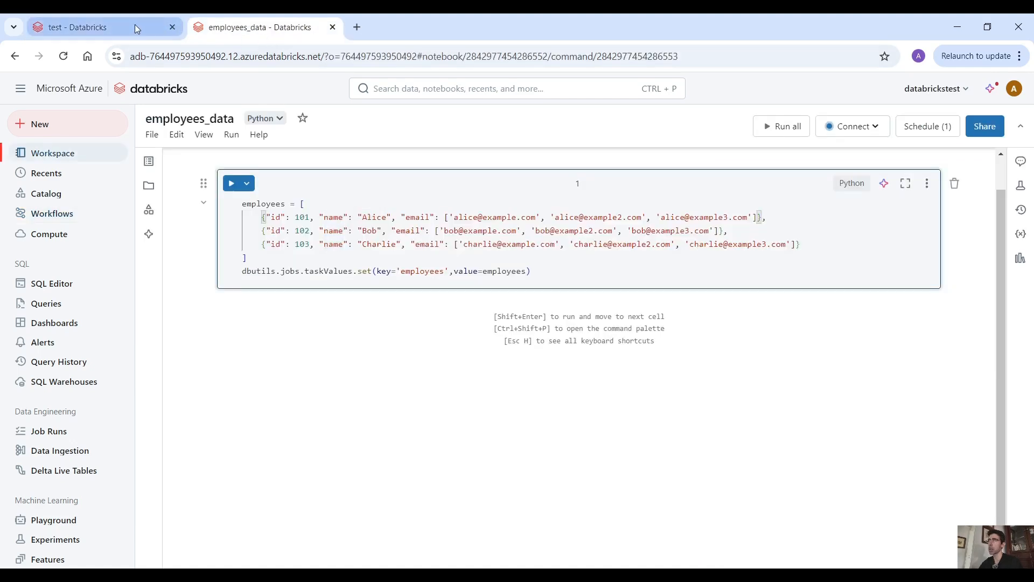
pyautogui.click(81, 27)
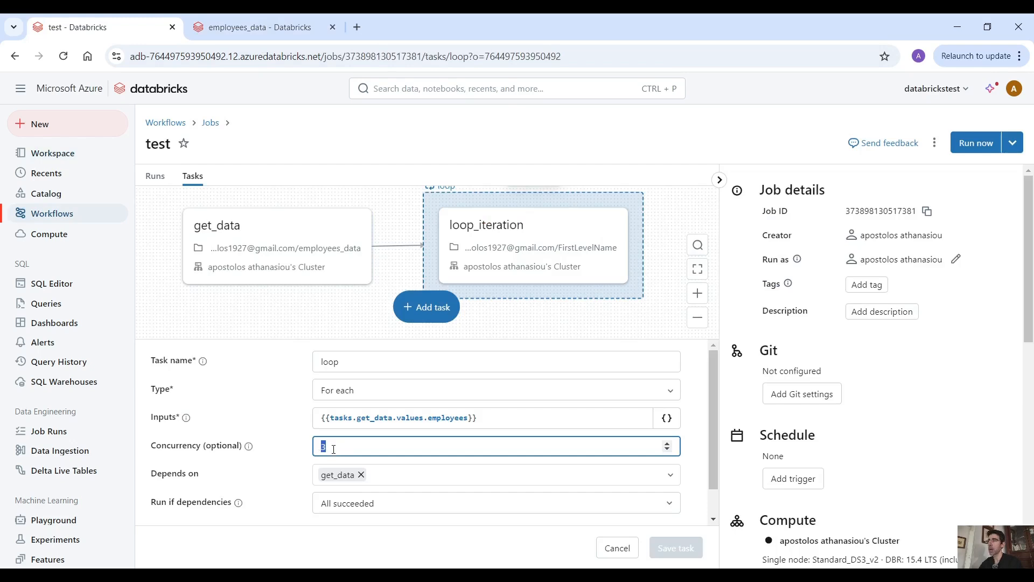
# Step: Review the loop_iteration task's notebook settings and both parts of its name parameter's value
pyautogui.click(508, 269)
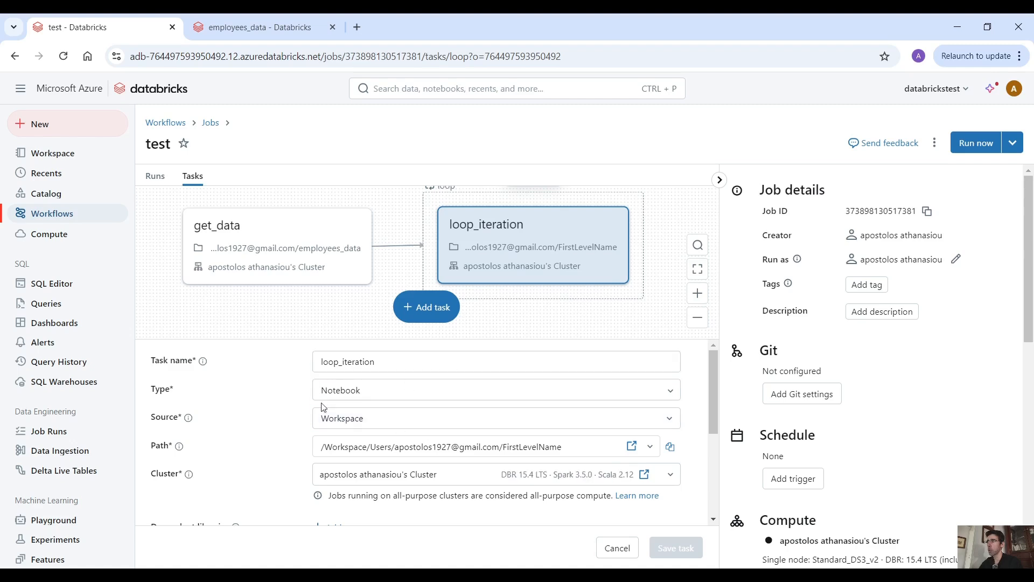
pyautogui.scroll(-3, 285, 412)
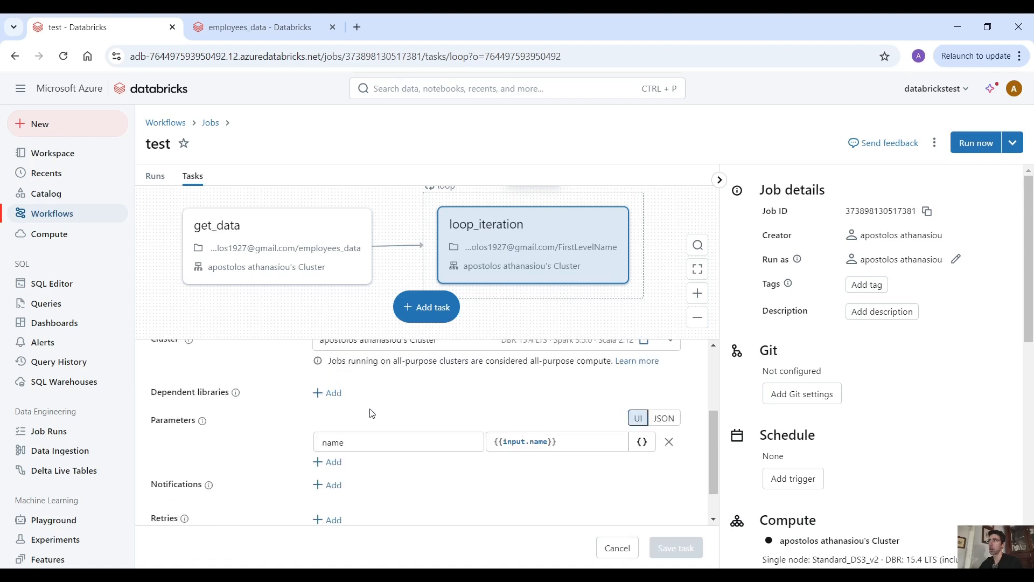
pyautogui.scroll(1, 372, 425)
pyautogui.moveTo(548, 511); pyautogui.dragTo(500, 510)
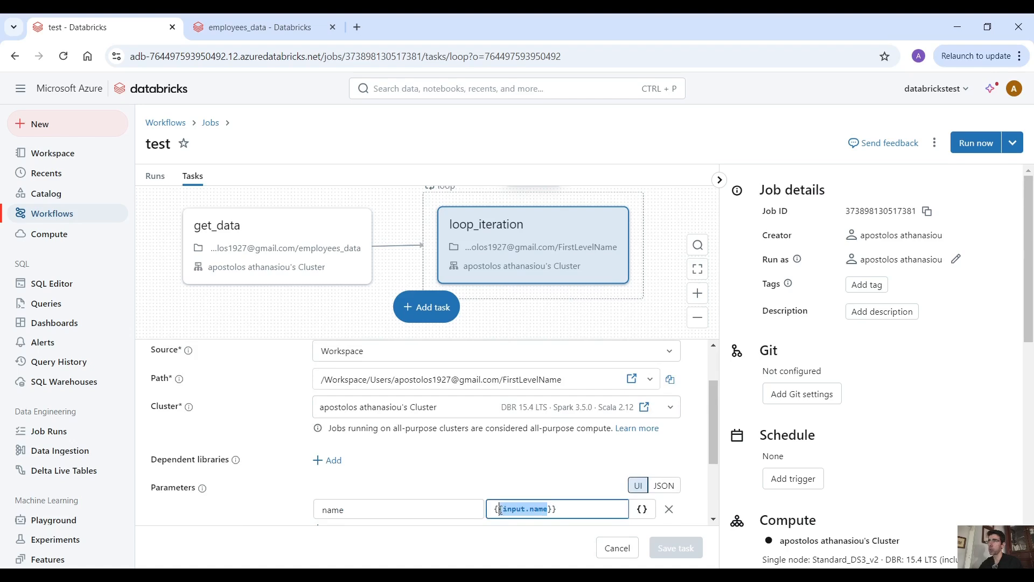
pyautogui.doubleClick(538, 510)
pyautogui.click(525, 474)
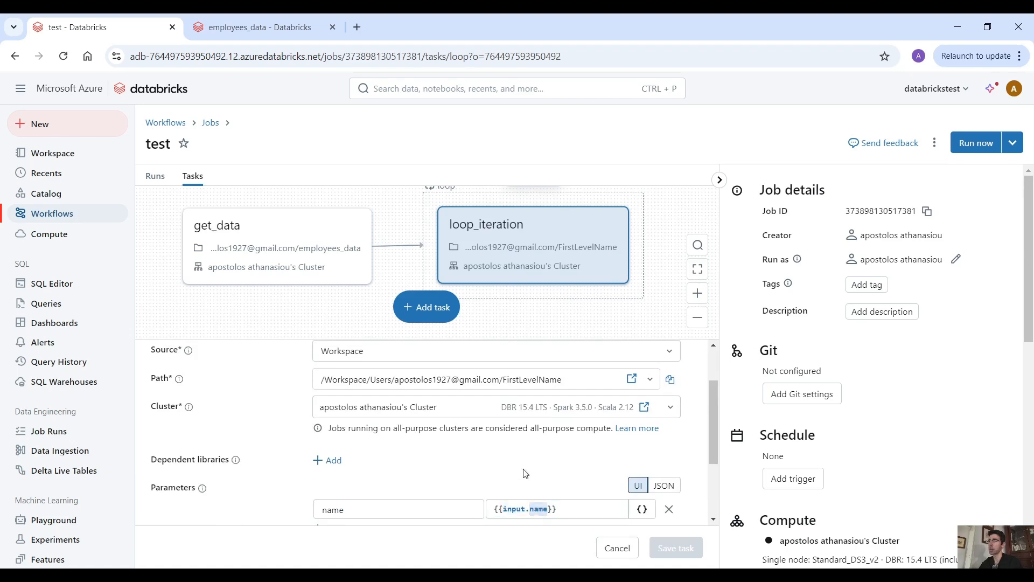
# Step: Open the FirstLevelName notebook from the workspace in a separate browser tab and examine how dbutils.widgets.get reads the name parameter
pyautogui.click(267, 33)
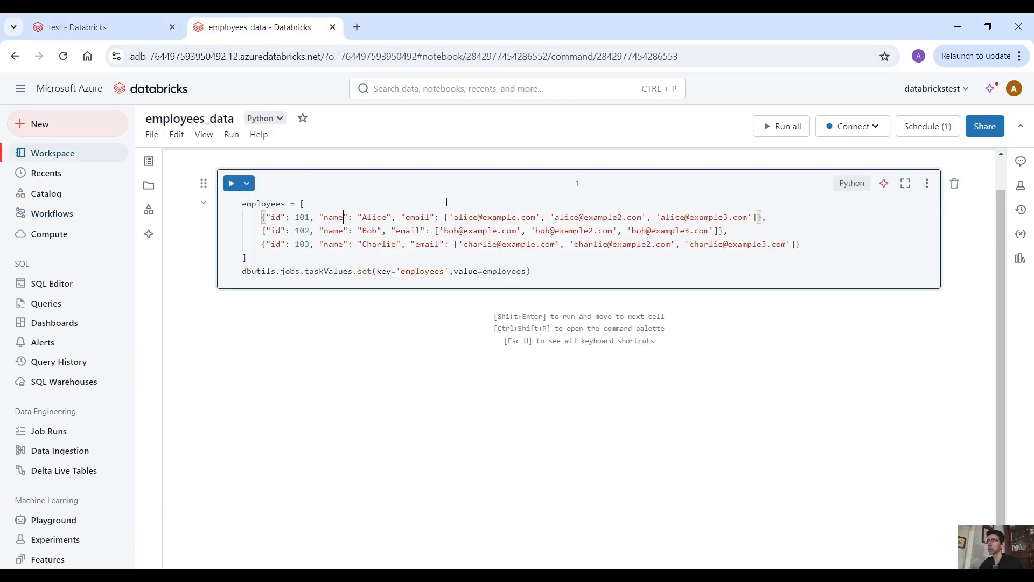
pyautogui.click(75, 156)
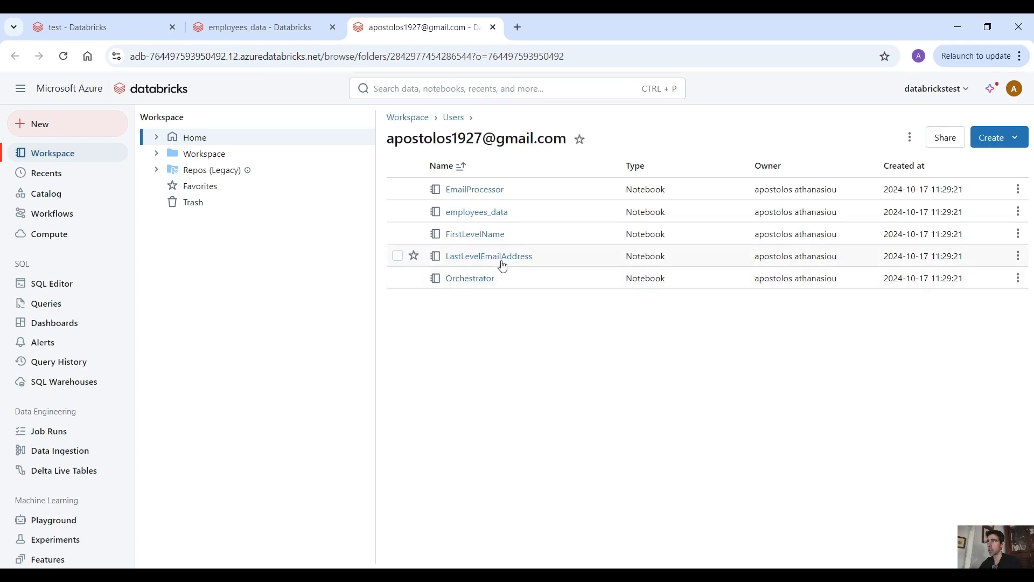
pyautogui.click(488, 241)
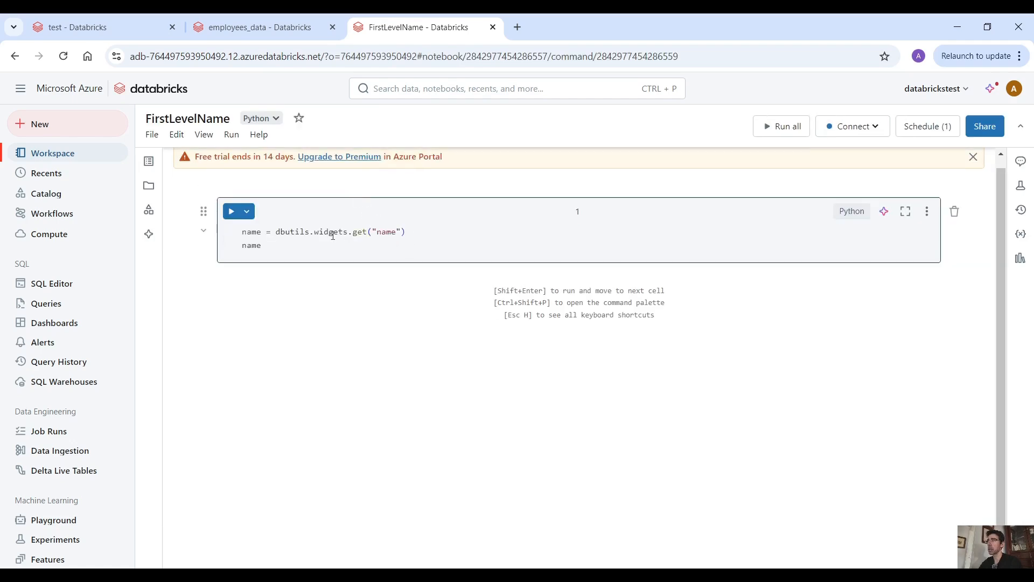
pyautogui.doubleClick(328, 232)
pyautogui.doubleClick(359, 232)
pyautogui.doubleClick(387, 232)
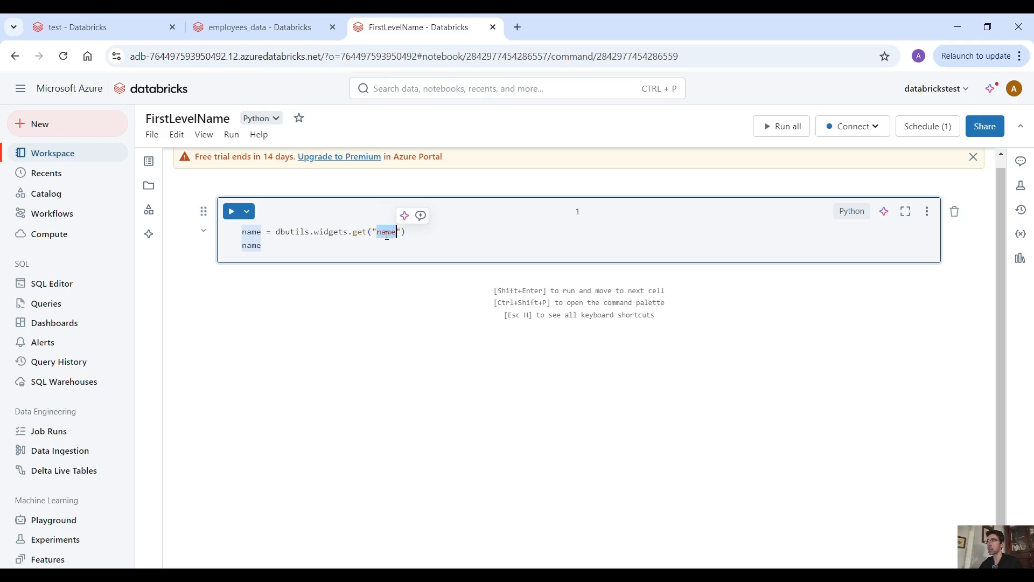
pyautogui.doubleClick(252, 246)
# Step: Check the employee names in the employees_data notebook, run the test job and open the triggered run
pyautogui.click(263, 27)
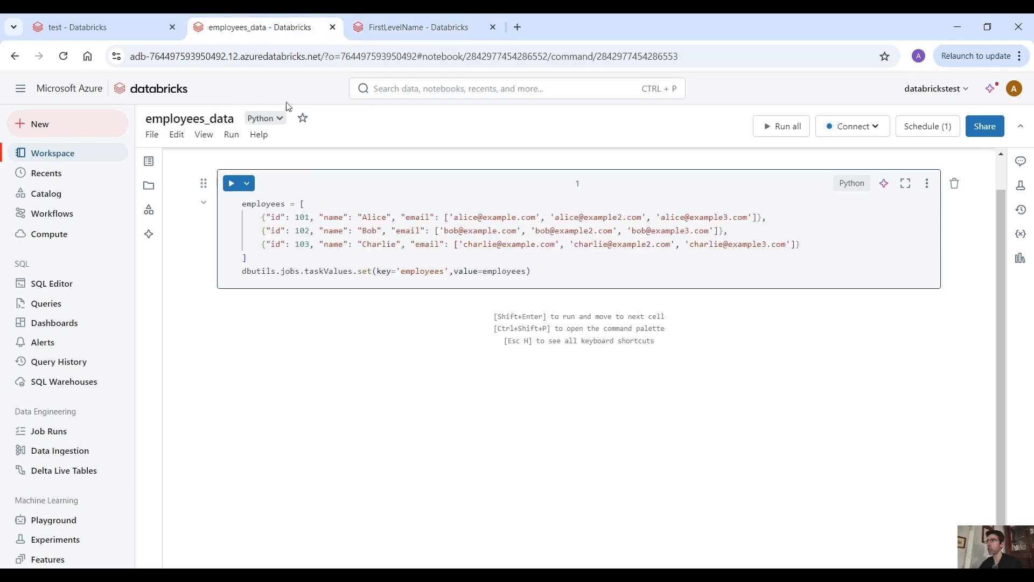
pyautogui.doubleClick(381, 216)
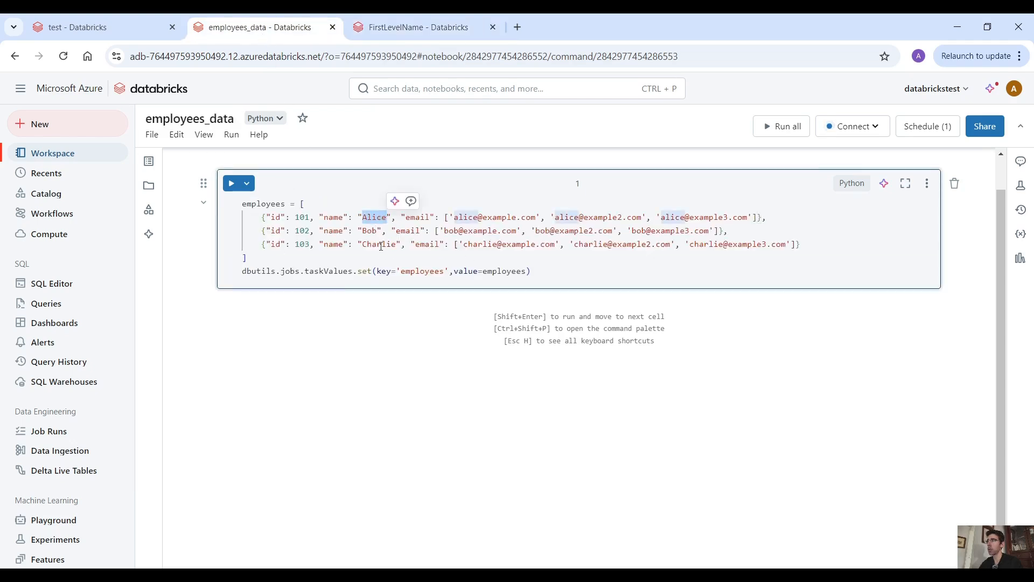
pyautogui.click(122, 28)
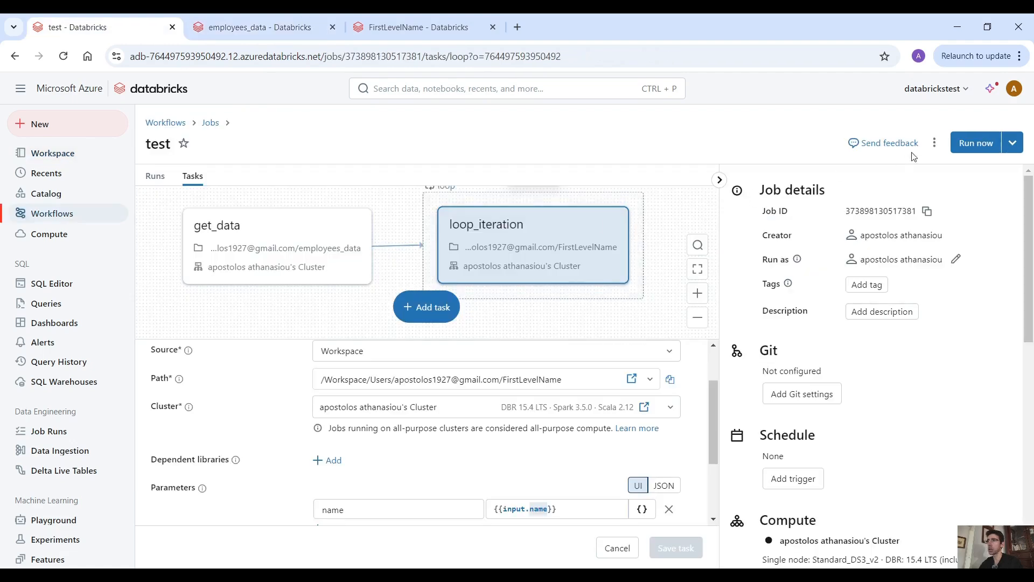
pyautogui.click(967, 147)
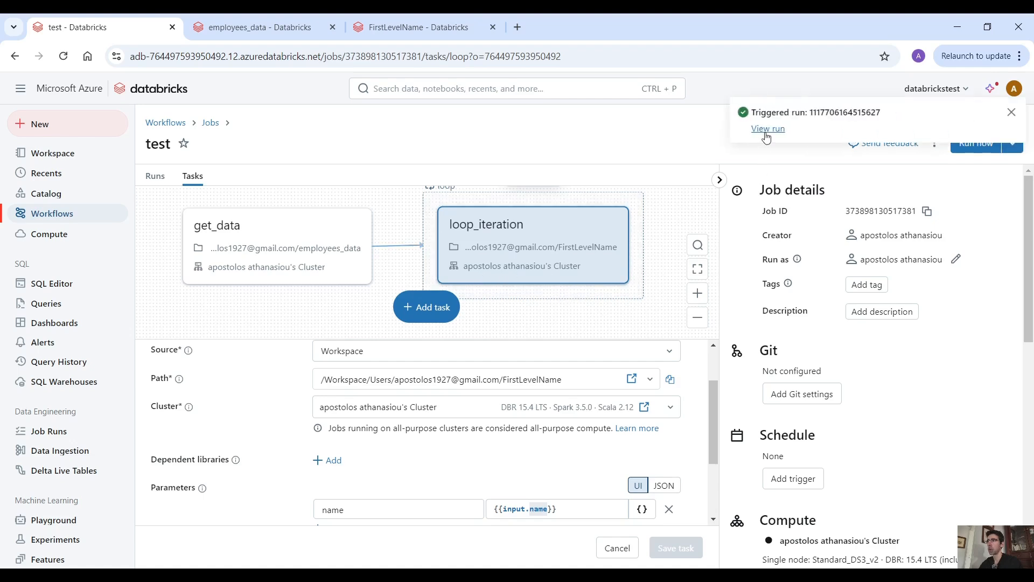
pyautogui.click(767, 133)
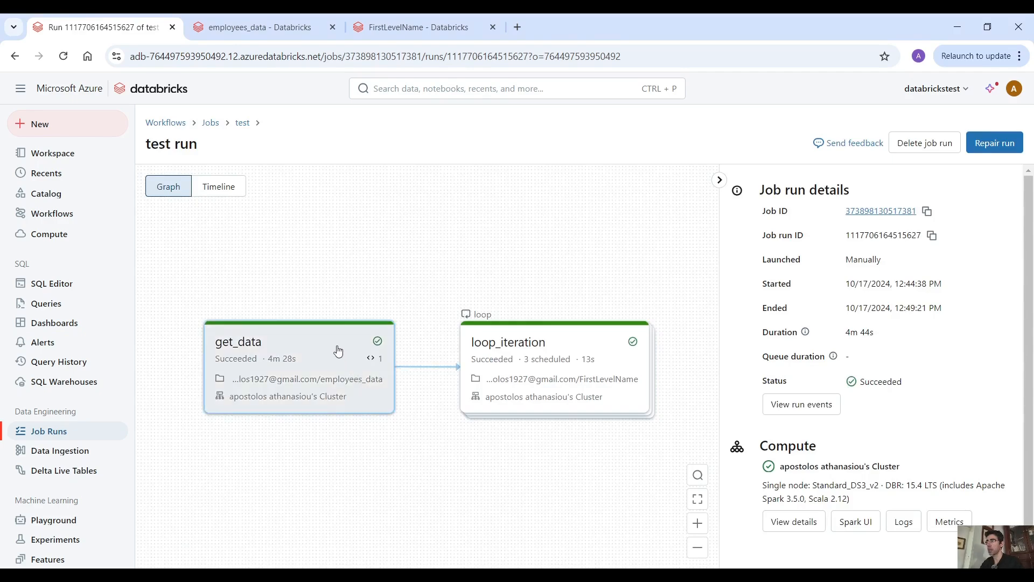
# Step: Open the loop task's run and inspect the notebook output of its first two iterations in separate browser tabs
pyautogui.click(483, 330)
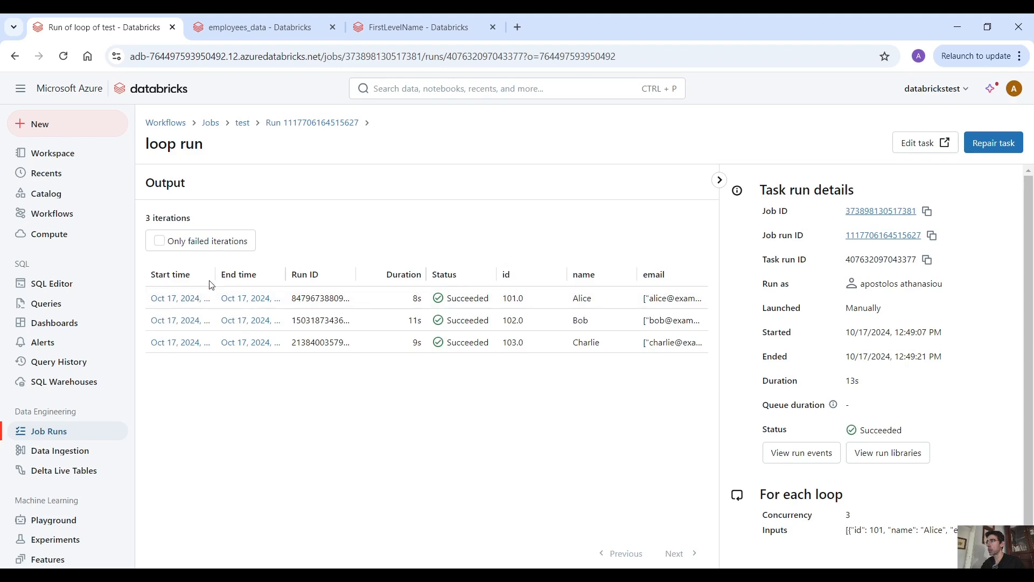
pyautogui.moveTo(220, 275); pyautogui.dragTo(252, 275)
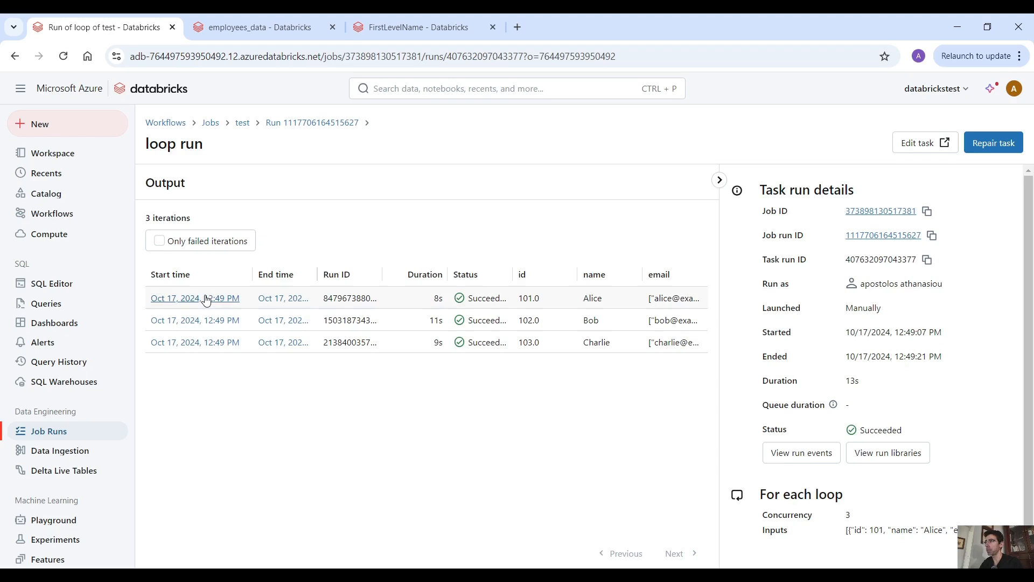
pyautogui.keyDown('ctrl'); pyautogui.click(188, 303); pyautogui.keyUp('ctrl')
pyautogui.keyDown('ctrl'); pyautogui.click(213, 320); pyautogui.keyUp('ctrl')
pyautogui.click(555, 28)
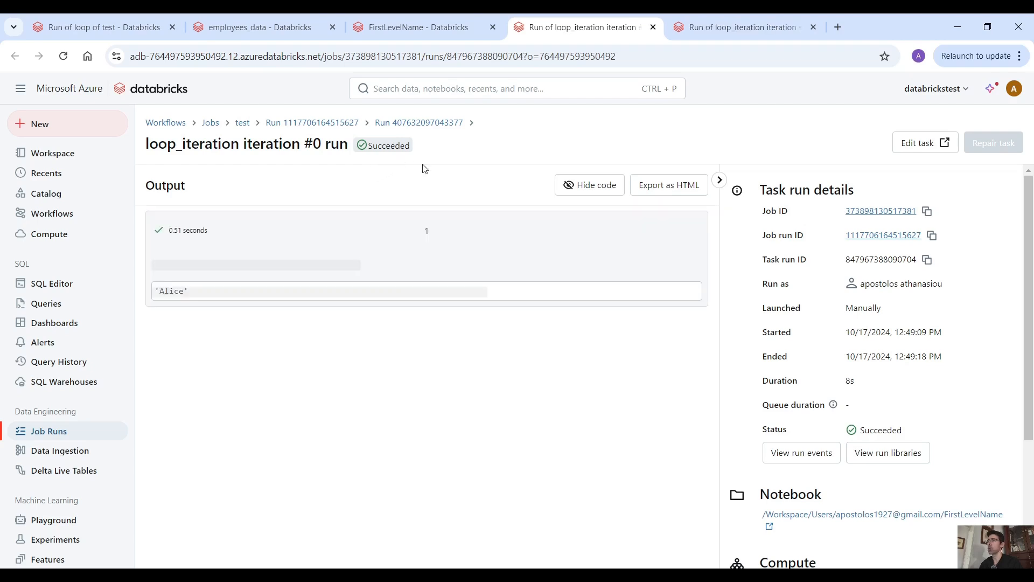
pyautogui.doubleClick(181, 292)
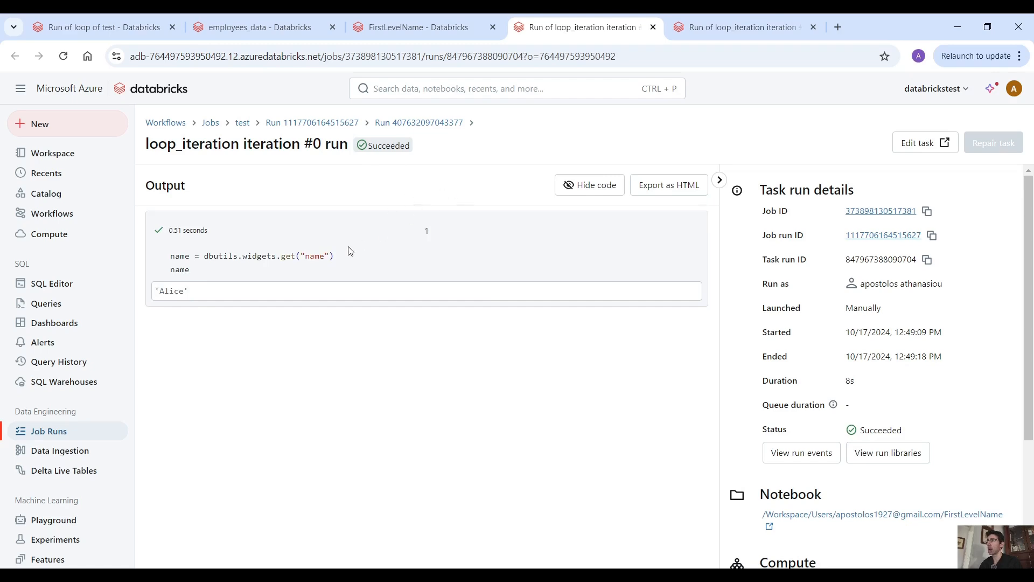
pyautogui.click(739, 27)
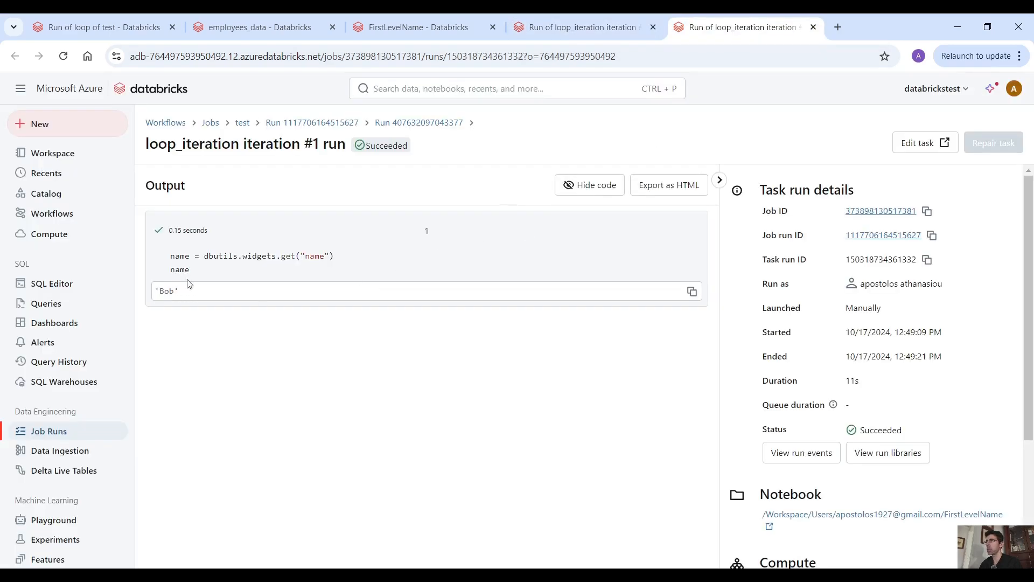
pyautogui.click(444, 24)
pyautogui.click(556, 30)
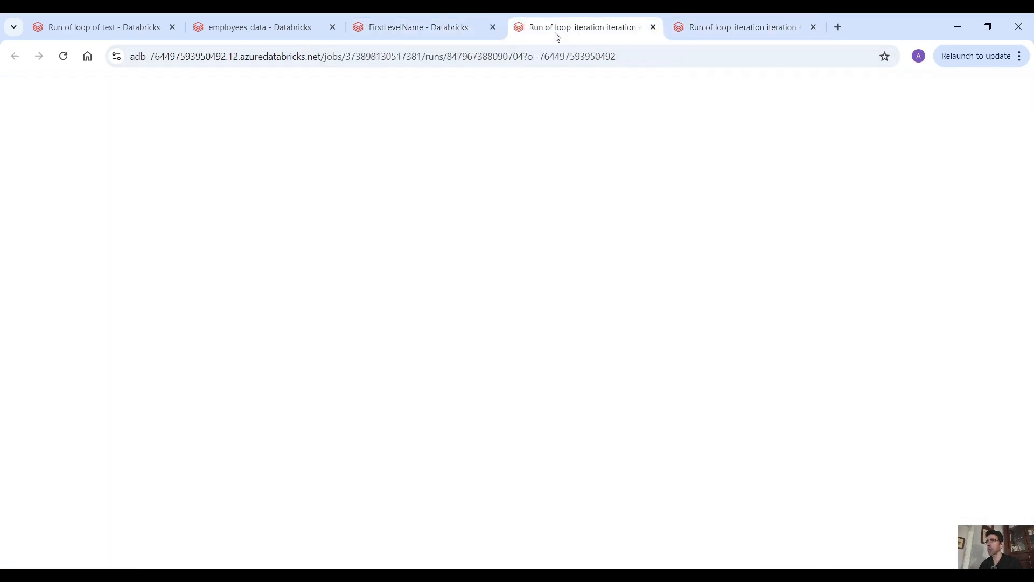
# Step: Compare the FirstLevelName notebook with the name keys of the employee records in the employees_data notebook
pyautogui.click(297, 32)
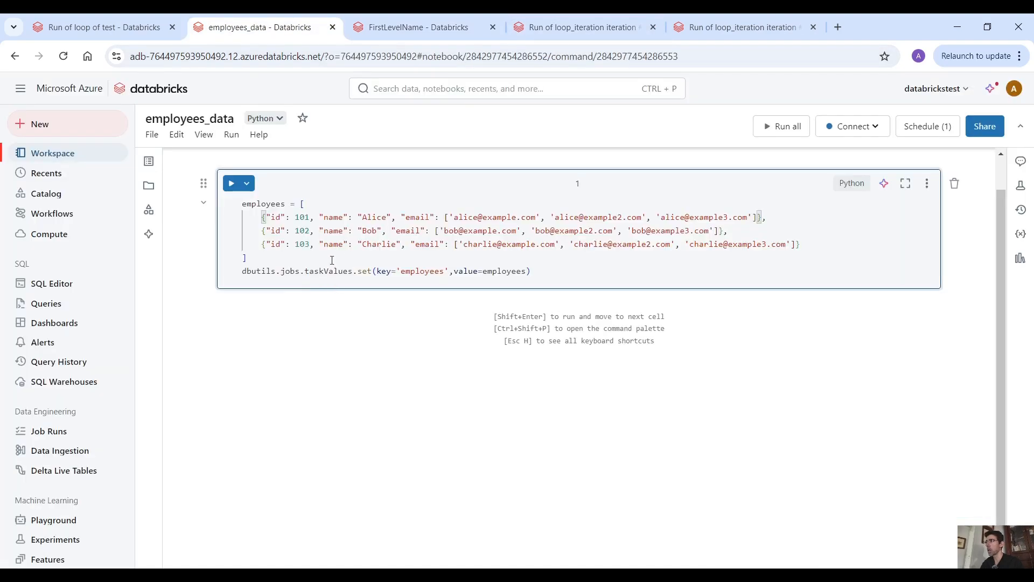
pyautogui.click(450, 27)
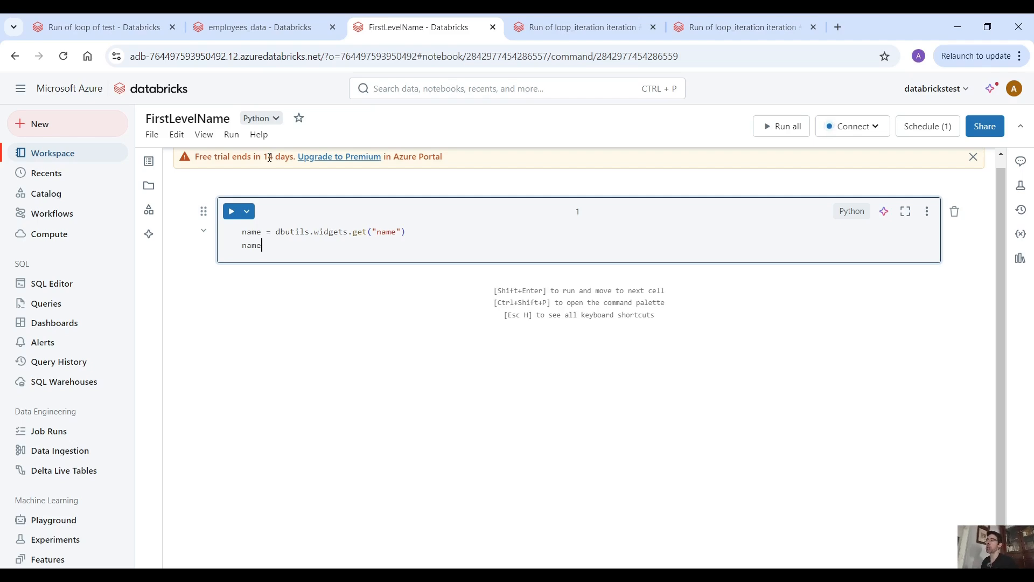
pyautogui.click(299, 26)
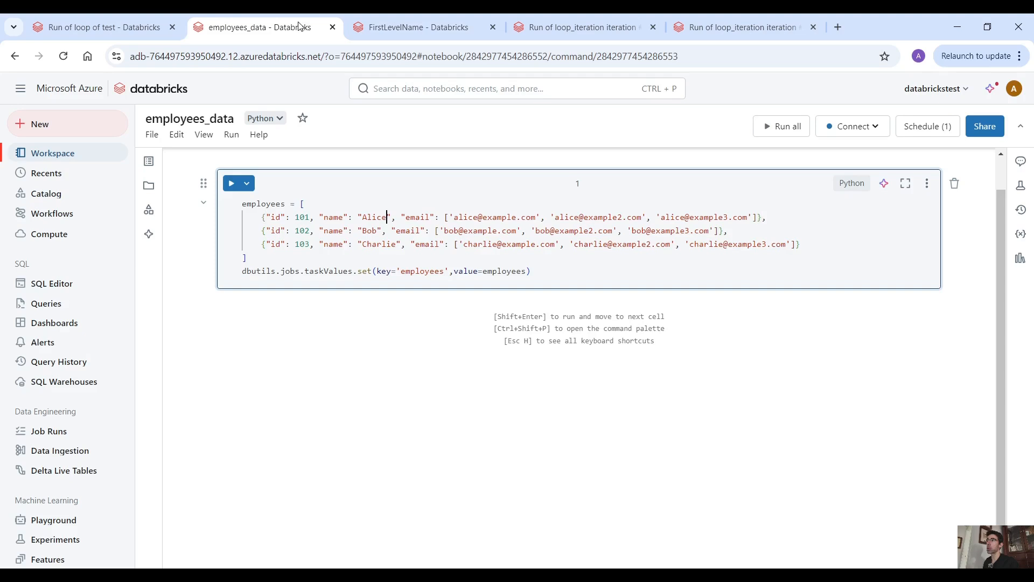
pyautogui.doubleClick(337, 218)
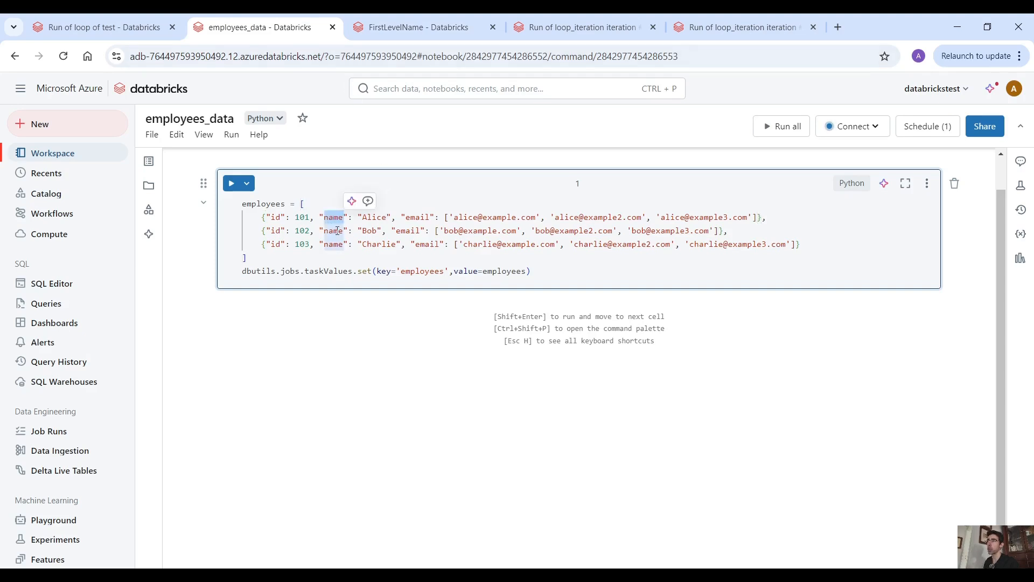
pyautogui.doubleClick(338, 231)
pyautogui.doubleClick(336, 218)
pyautogui.doubleClick(336, 231)
pyautogui.click(340, 245)
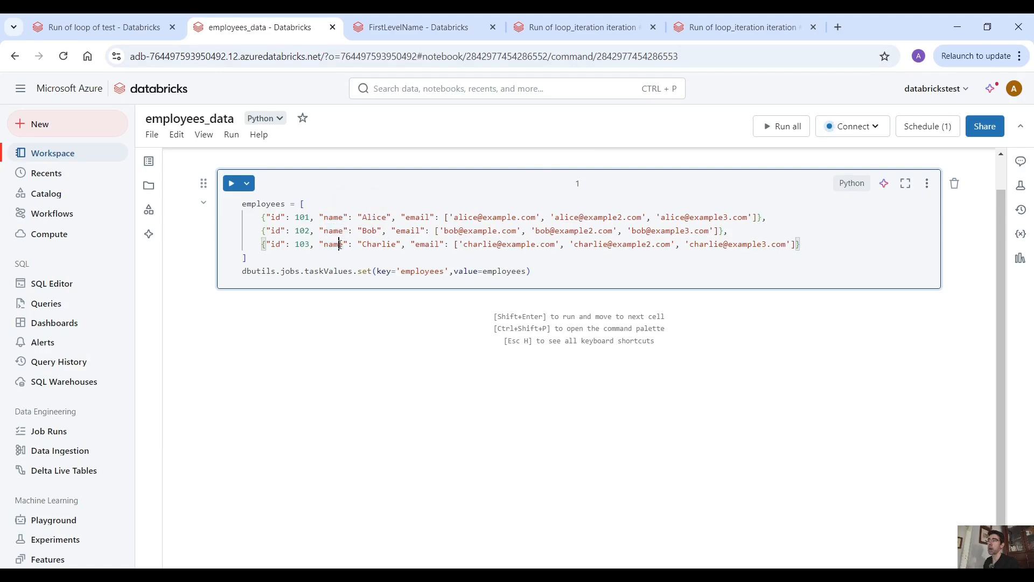
# Step: Examine the email key, its list of addresses for the first employee, and how they relate to each name
pyautogui.doubleClick(414, 218)
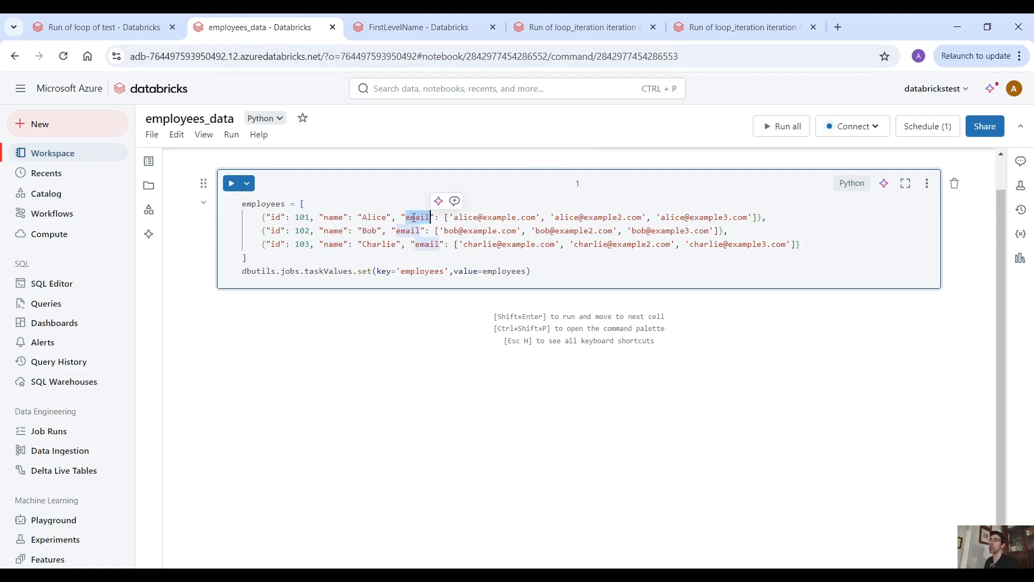
pyautogui.moveTo(445, 218); pyautogui.dragTo(757, 218)
pyautogui.doubleClick(483, 218)
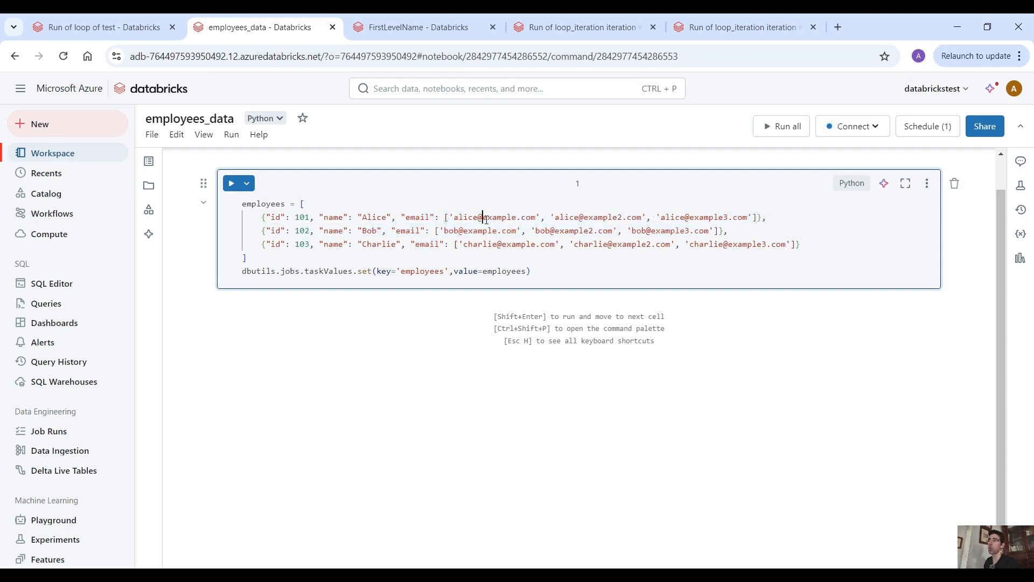
pyautogui.doubleClick(576, 217)
pyautogui.click(699, 217)
pyautogui.doubleClick(699, 217)
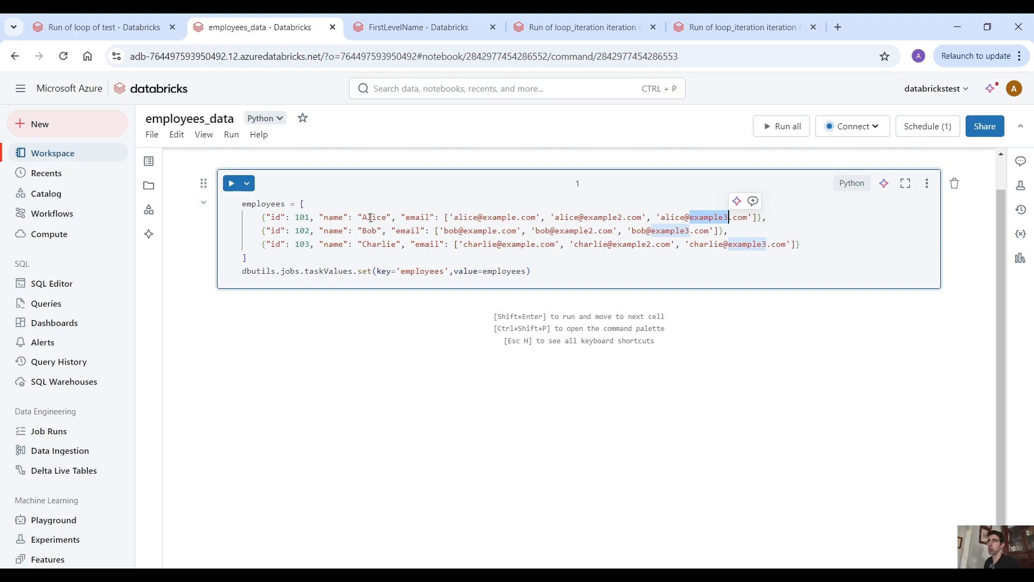
pyautogui.moveTo(371, 218); pyautogui.dragTo(749, 218)
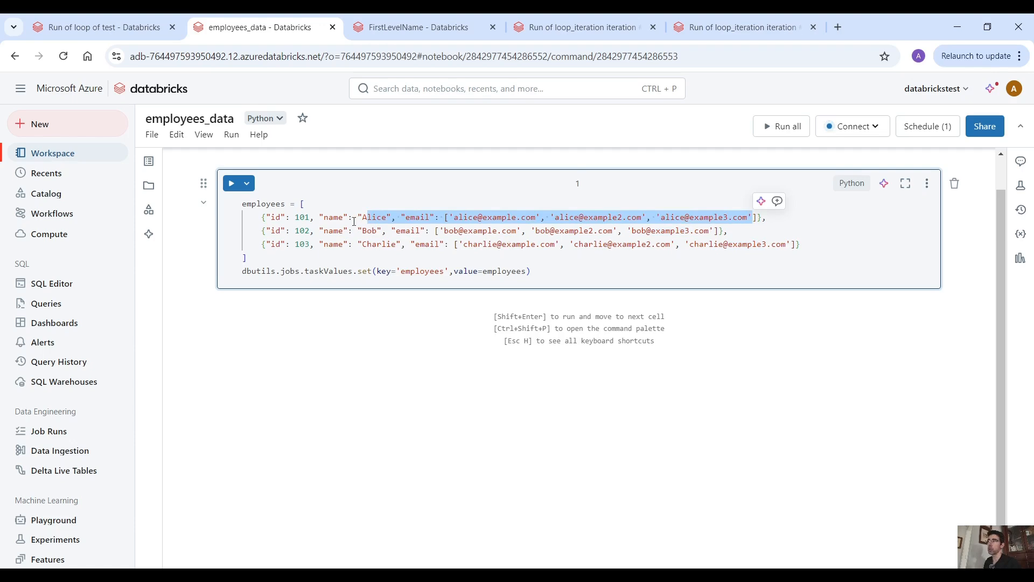
pyautogui.doubleClick(376, 218)
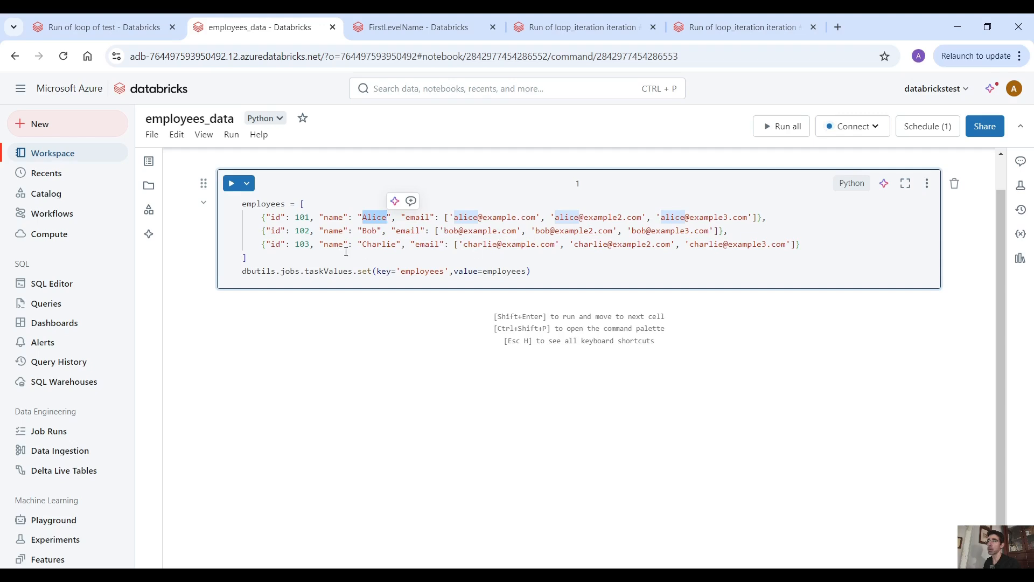
pyautogui.doubleClick(376, 247)
pyautogui.click(773, 252)
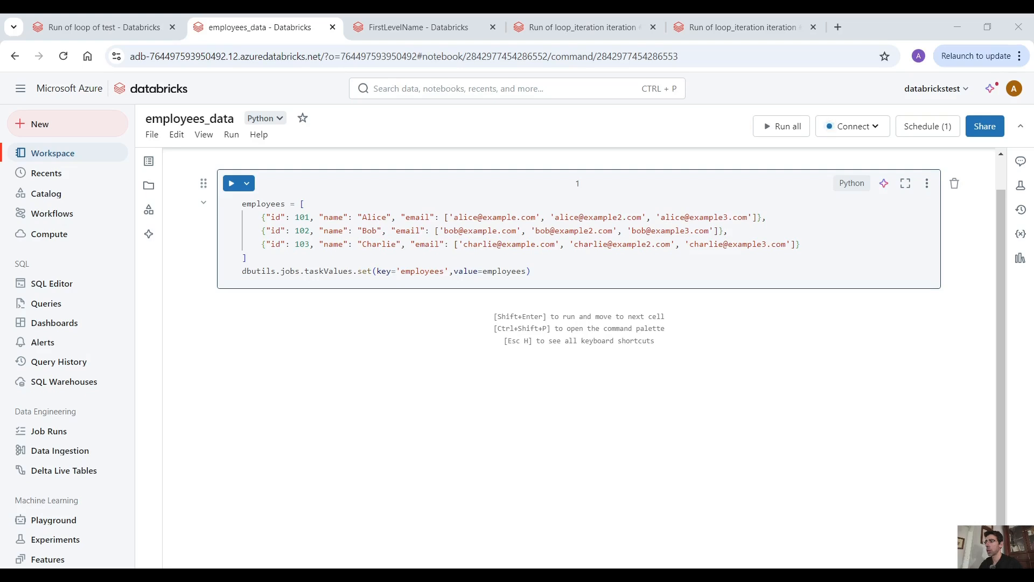
# Step: Create a new job in Workflows and name it bottom layer
pyautogui.click(284, 341)
pyautogui.click(53, 216)
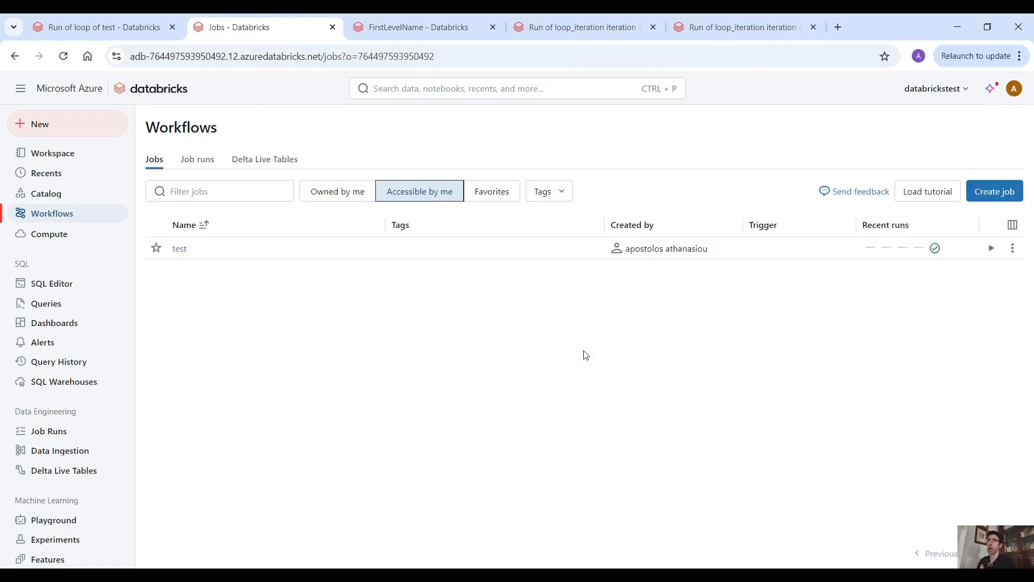
pyautogui.click(995, 191)
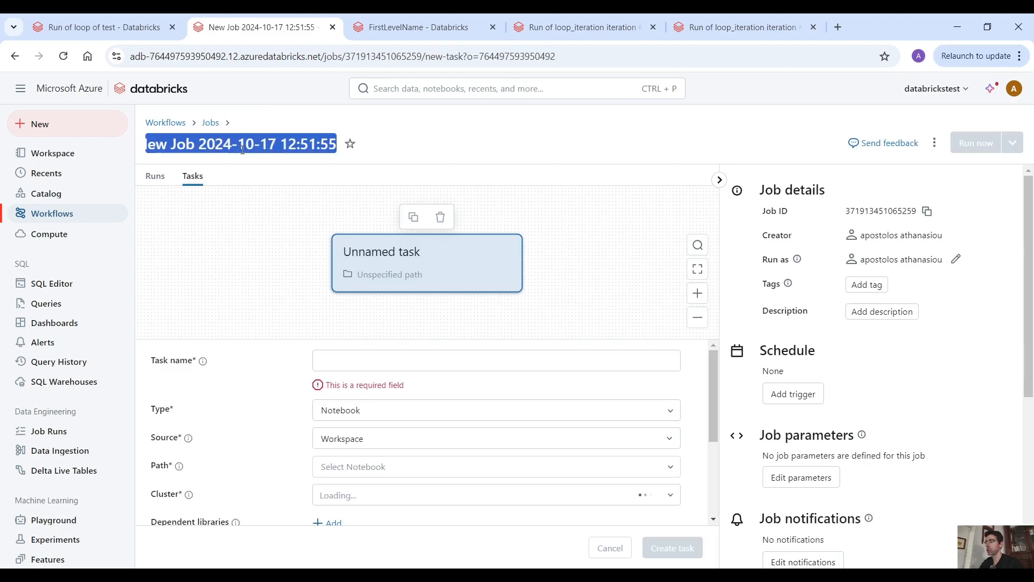
pyautogui.write('bottom')
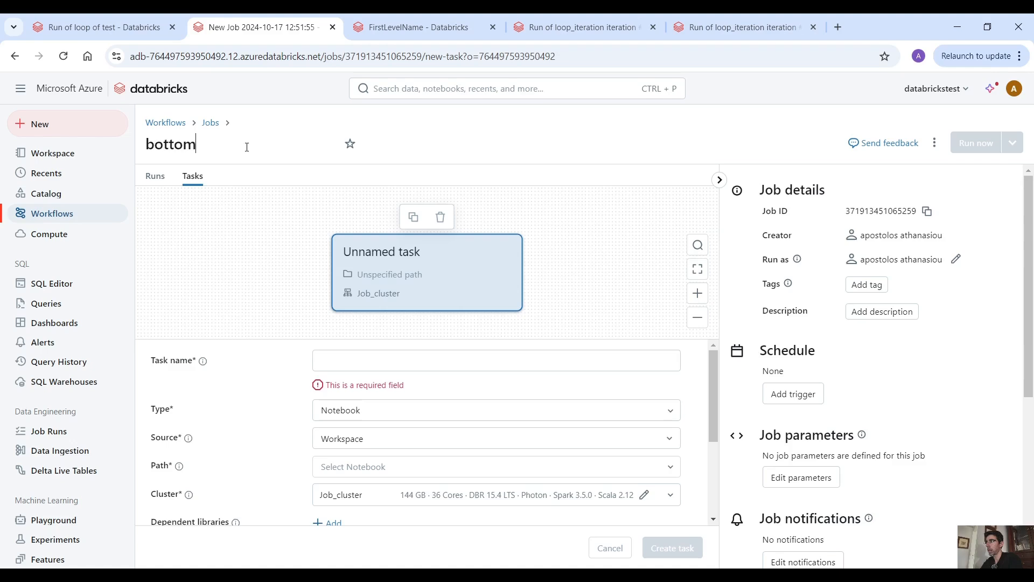
pyautogui.write(' layer')
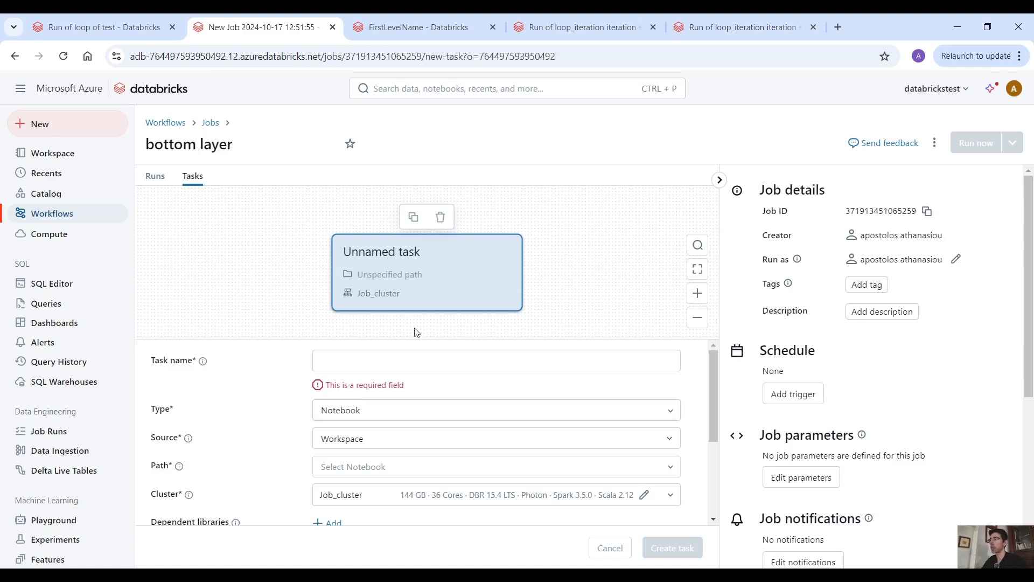
pyautogui.click(399, 361)
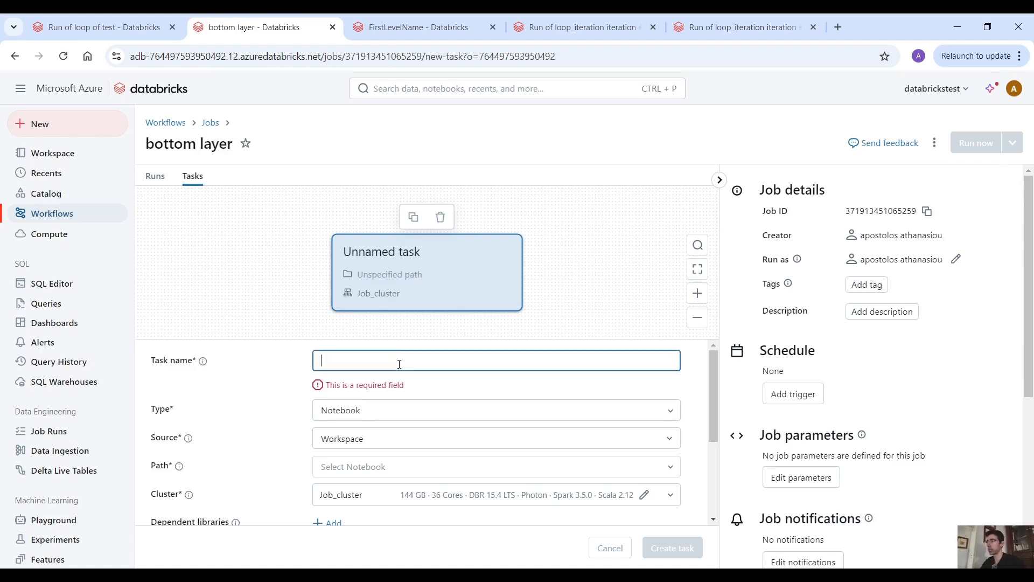
pyautogui.write('botto')
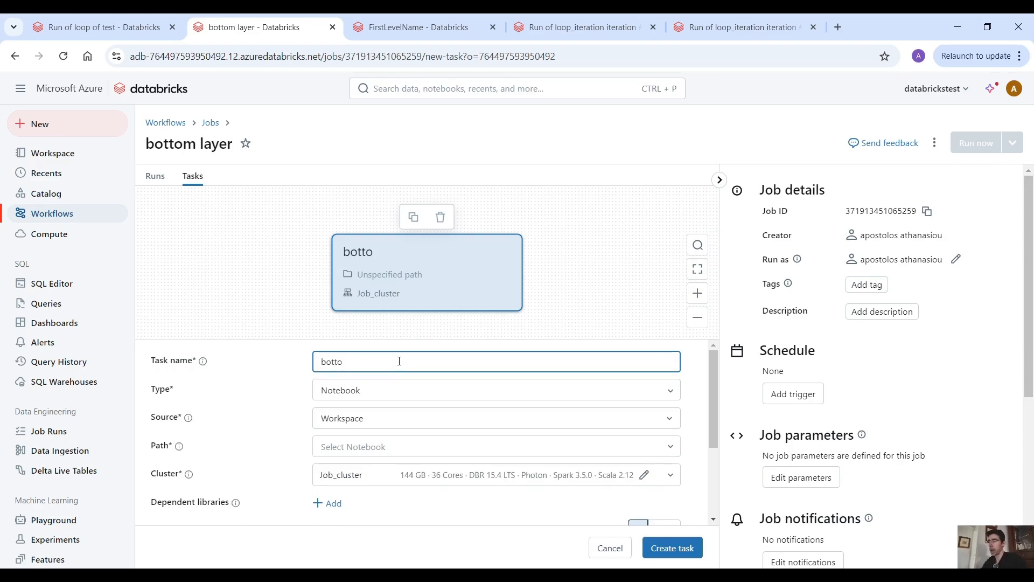
pyautogui.press('BackSpace')
pyautogui.press('BackSpace')
pyautogui.press('BackSpace')
pyautogui.press('BackSpace')
pyautogui.press('BackSpace')
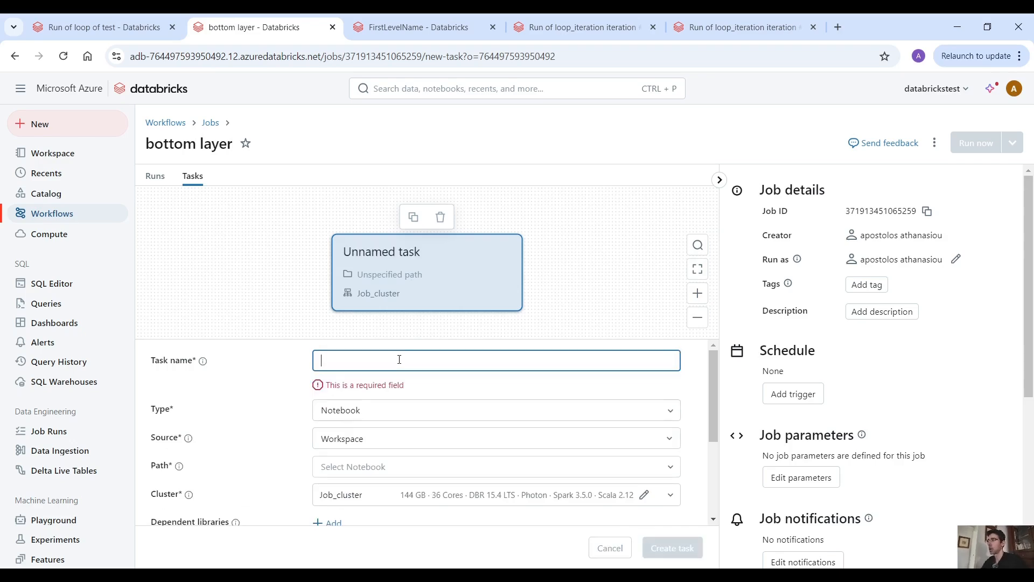
# Step: Set the unnamed task's type to For each and name it bottom_layer_loop
pyautogui.click(386, 408)
pyautogui.click(380, 387)
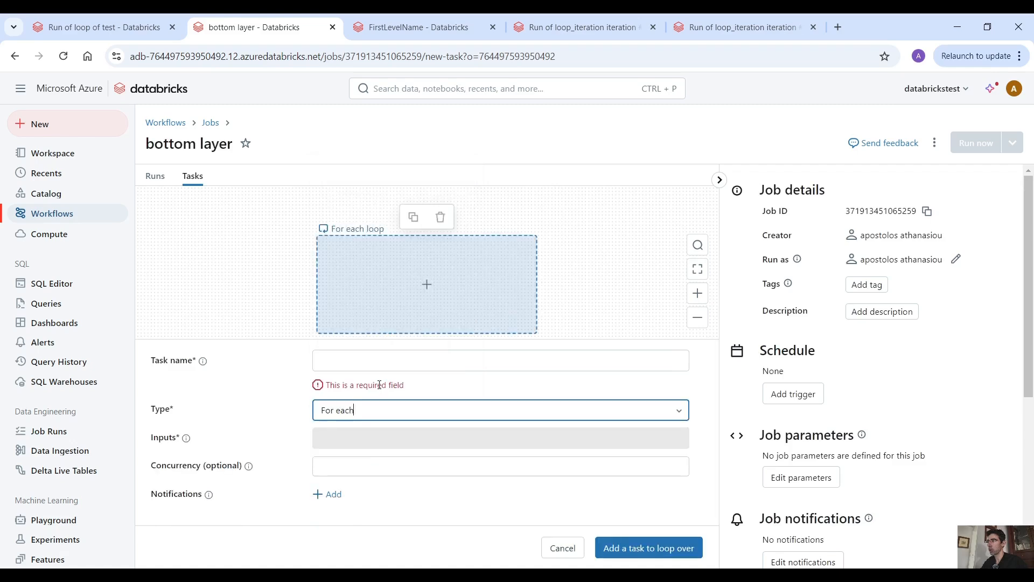
pyautogui.click(464, 369)
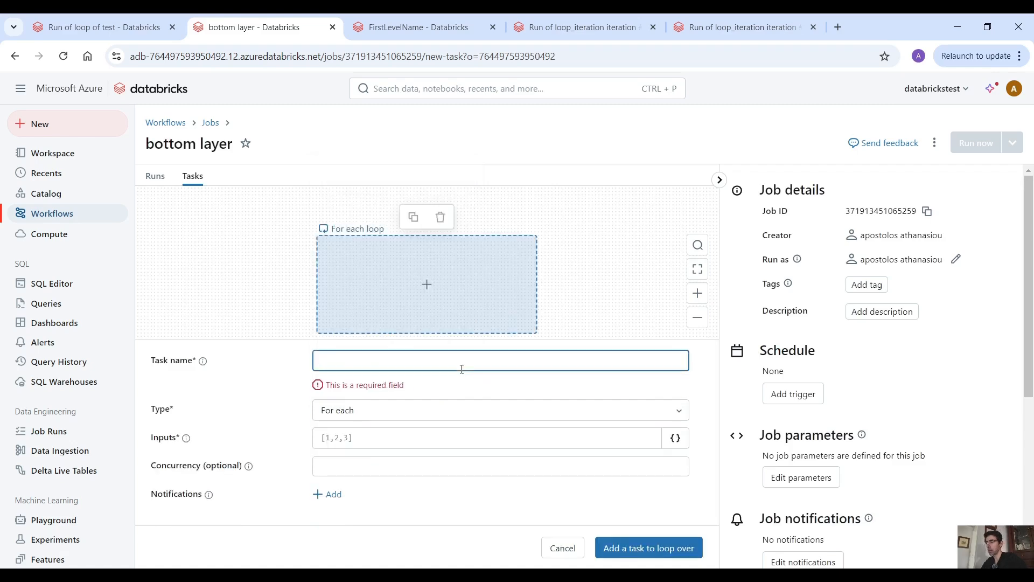
pyautogui.write('bottom')
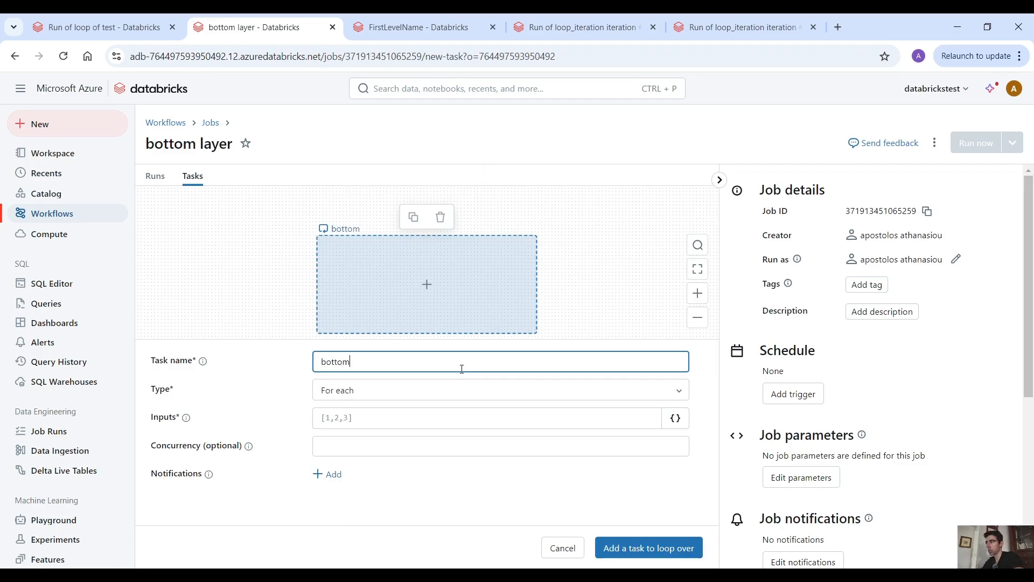
pyautogui.write('_layer')
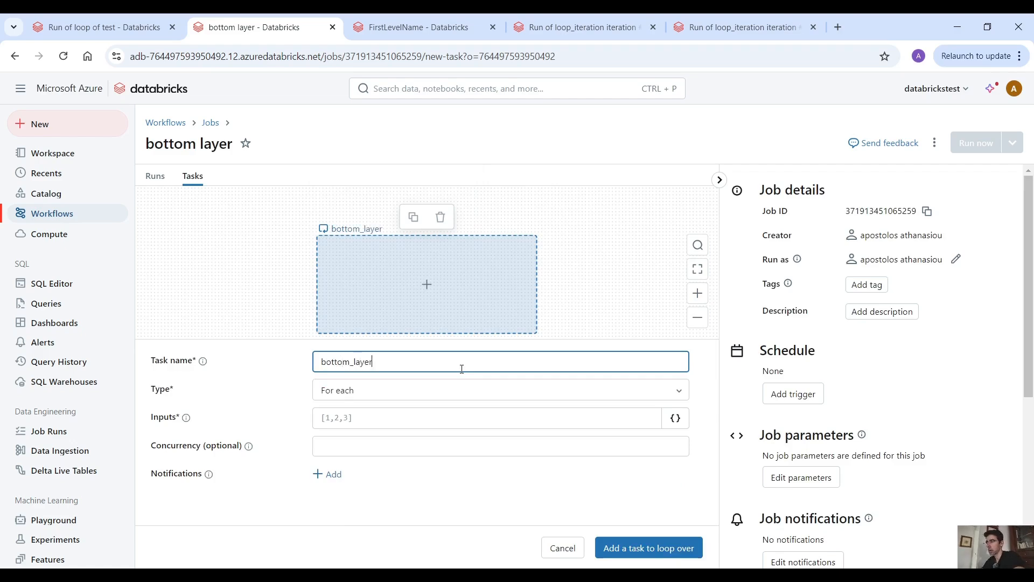
pyautogui.write('_loop')
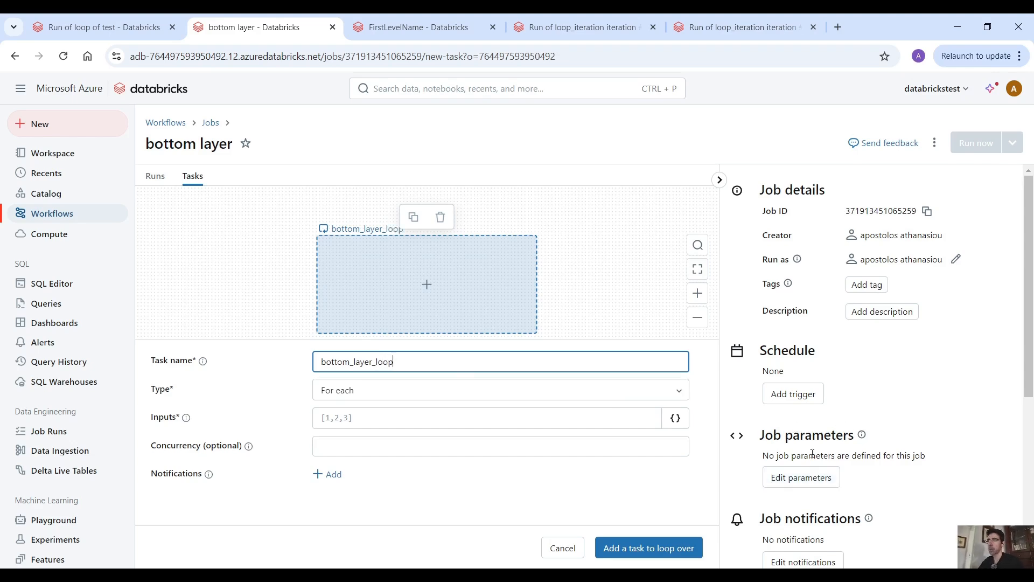
# Step: Add a job parameter with the key emails and an empty value to the bottom layer job, discarding the unsaved task
pyautogui.click(812, 479)
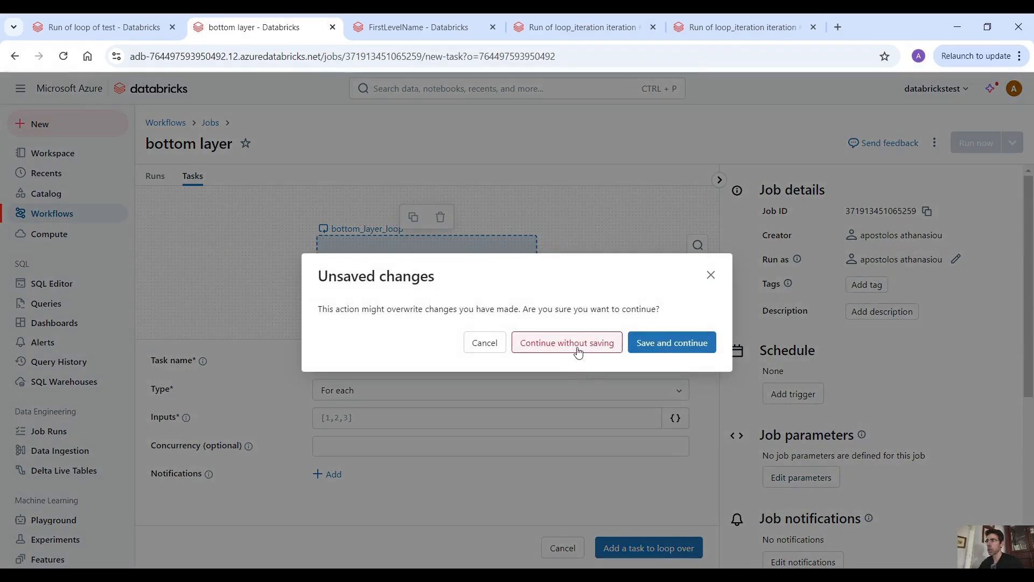
pyautogui.click(578, 353)
pyautogui.click(445, 340)
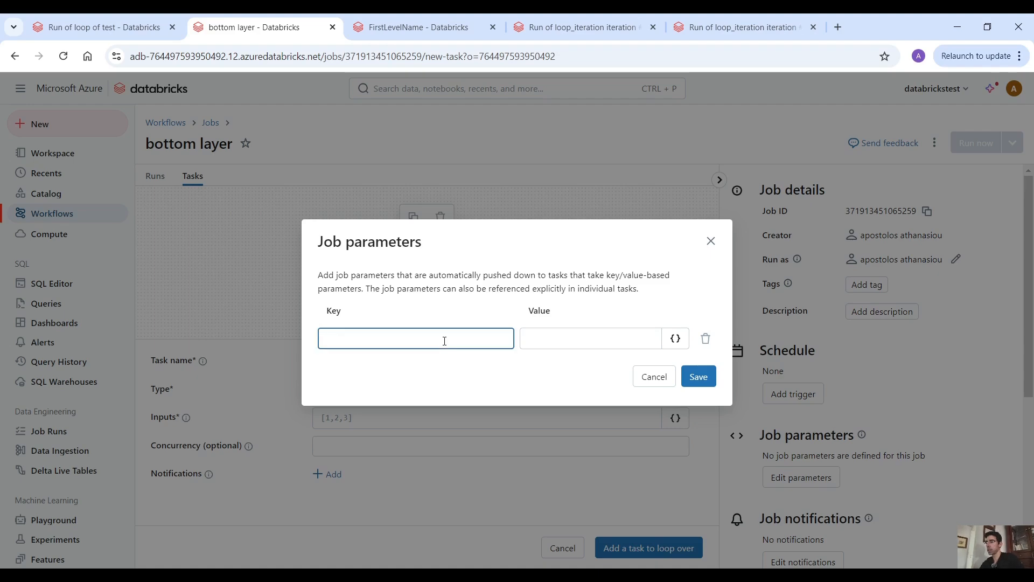
pyautogui.write('email')
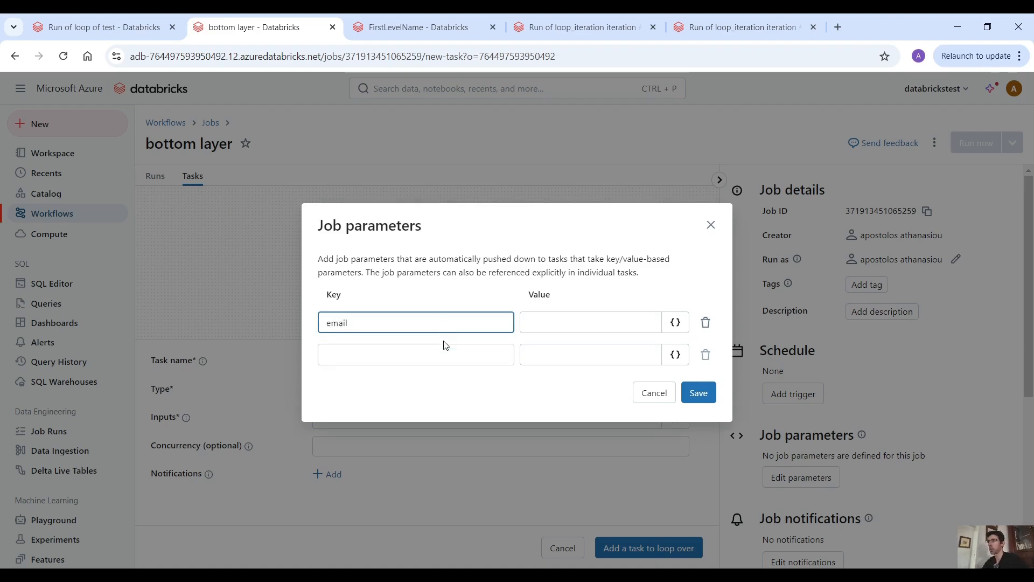
pyautogui.write('ss')
pyautogui.press('BackSpace')
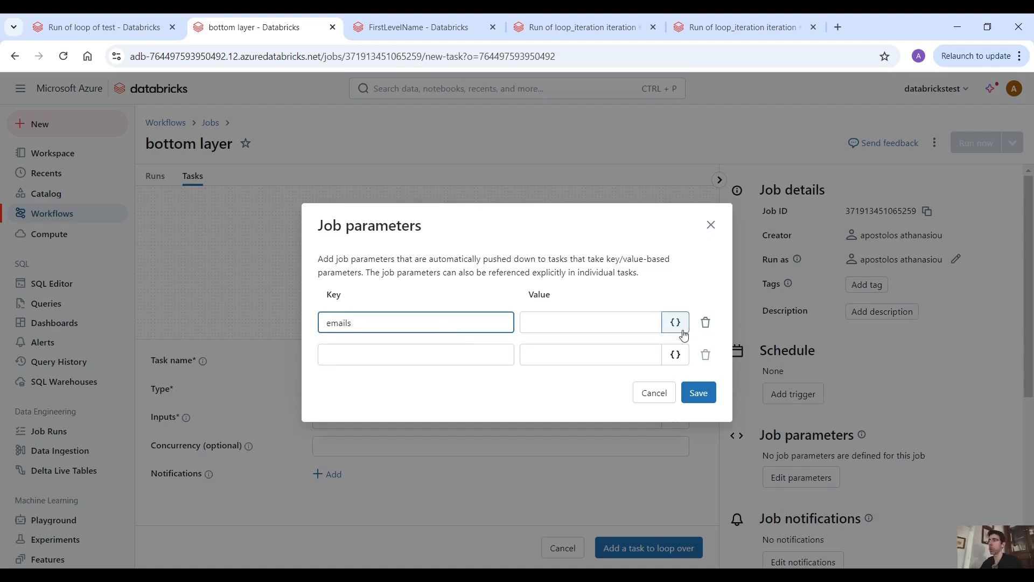
pyautogui.click(699, 392)
pyautogui.click(593, 319)
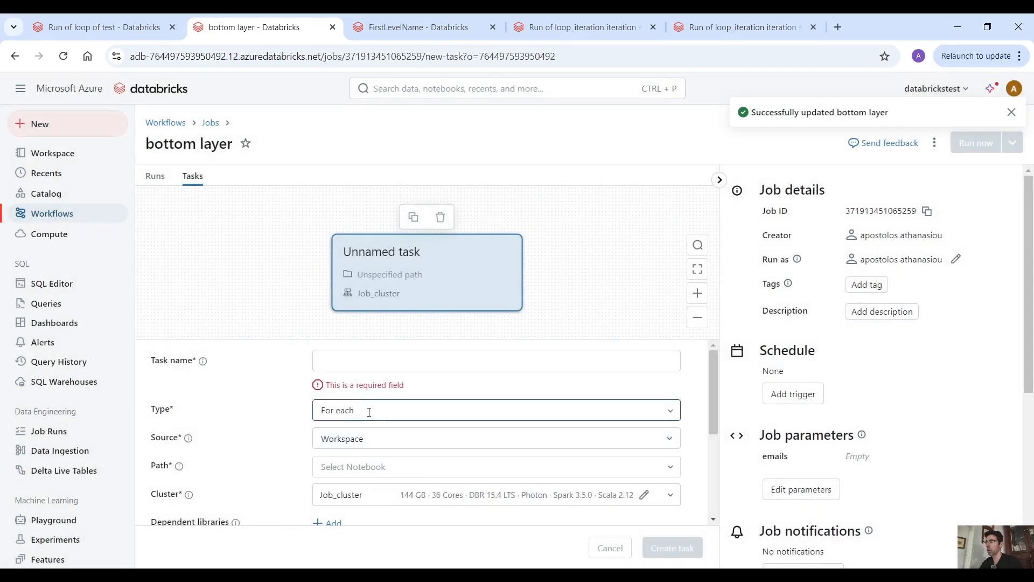
# Step: Recreate the discarded task with type For each and the name bottom_layer_loop
pyautogui.click(369, 412)
pyautogui.click(356, 387)
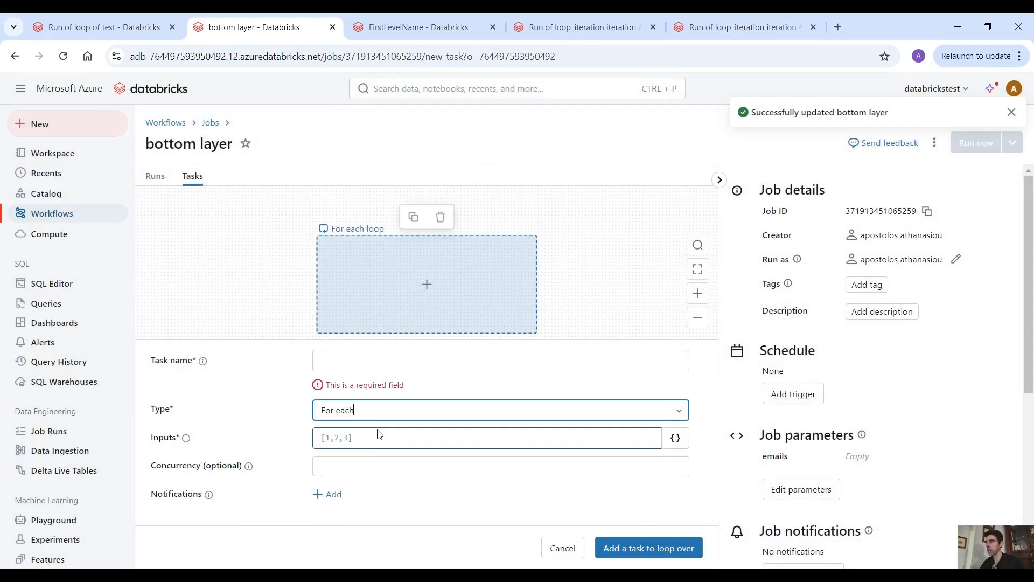
pyautogui.click(358, 366)
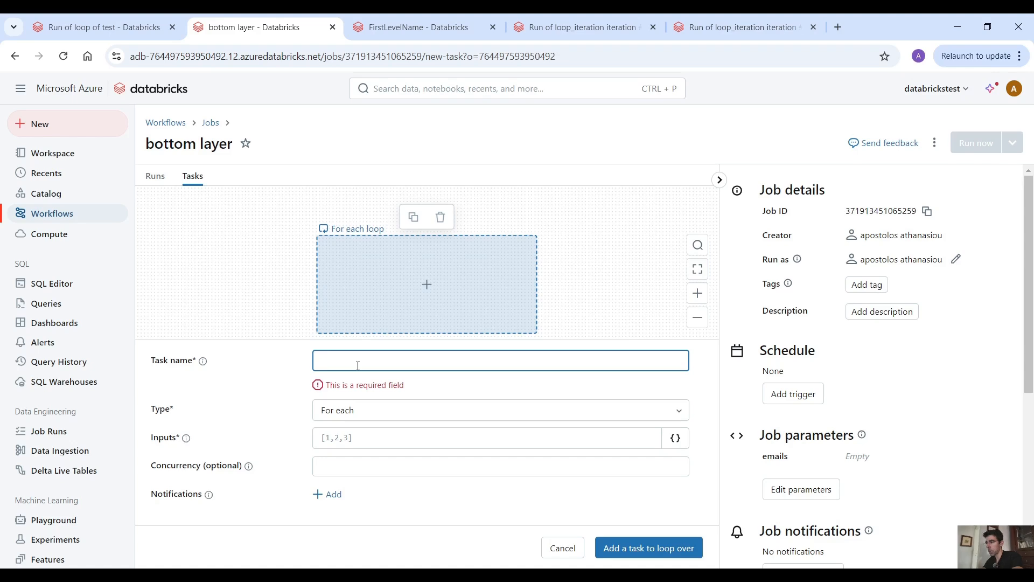
pyautogui.write('bottom_')
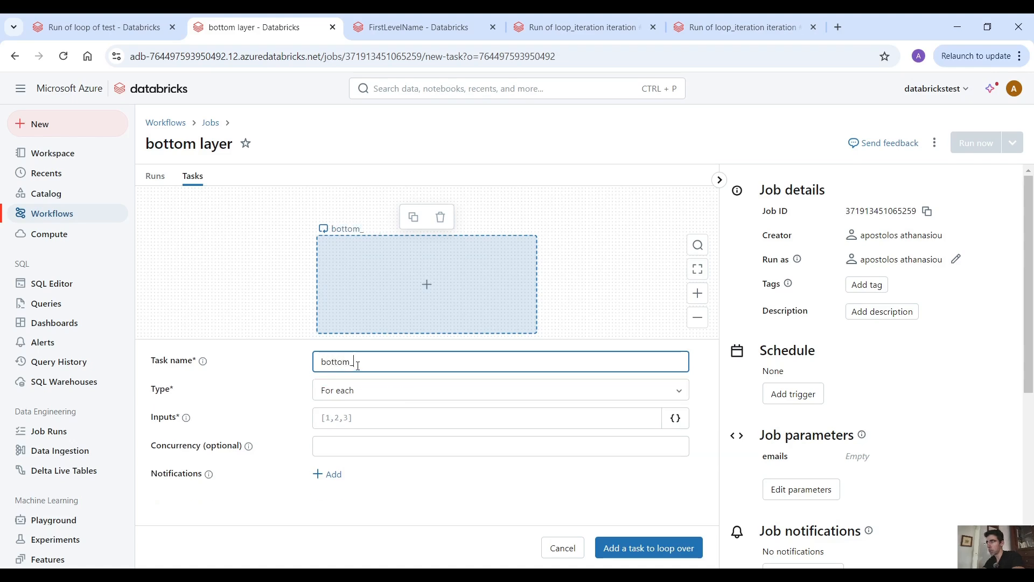
pyautogui.write('layer_loop')
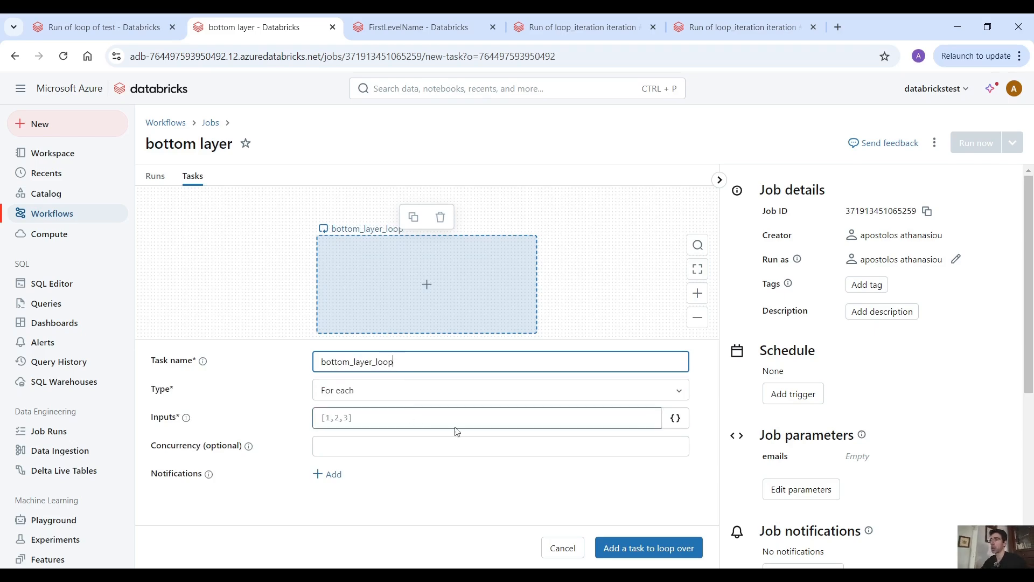
# Step: Set the loop's inputs to {{job.parameters.emails}} and its concurrency to 3
pyautogui.click(674, 418)
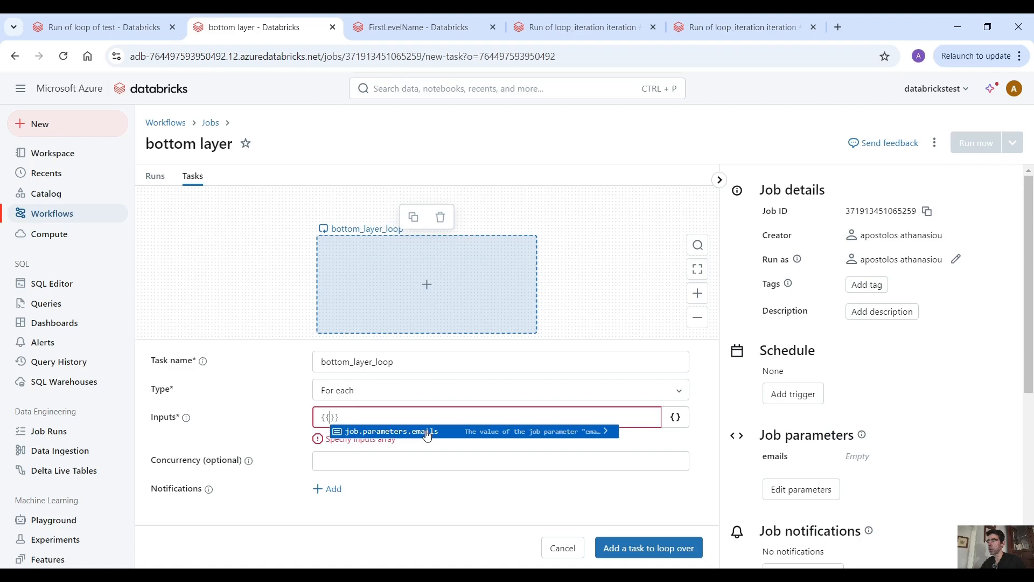
pyautogui.click(346, 431)
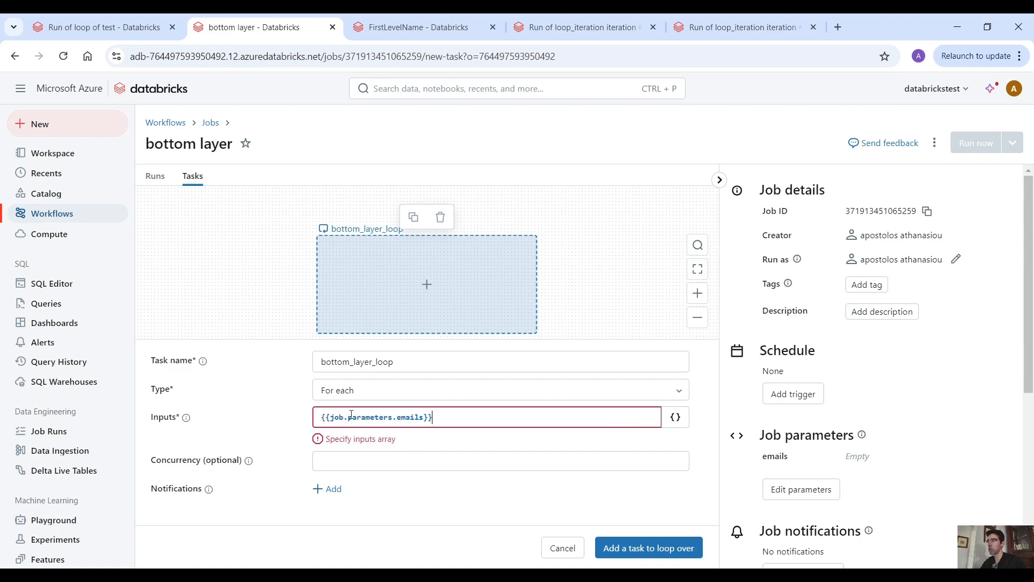
pyautogui.doubleClick(420, 418)
pyautogui.click(362, 463)
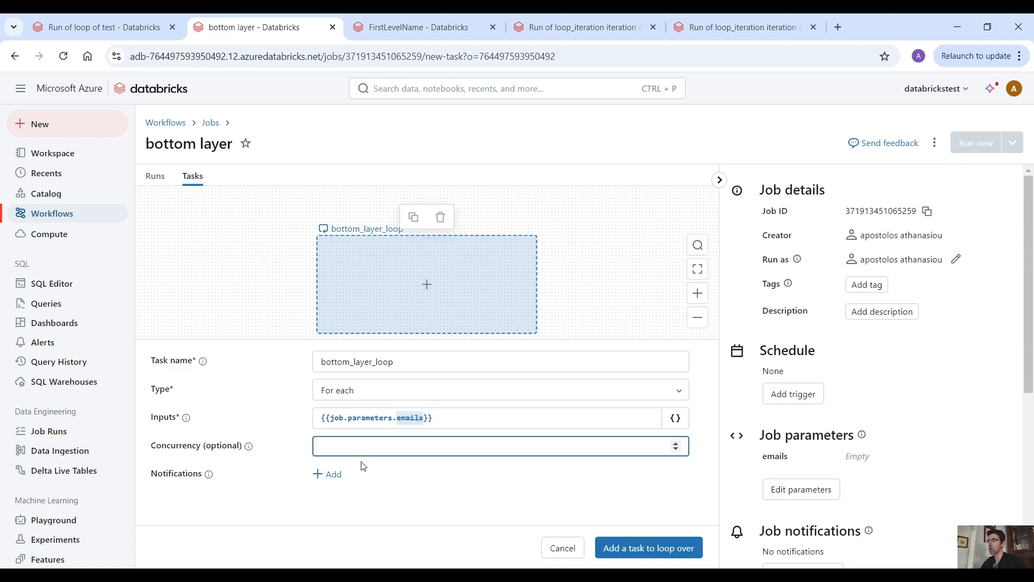
pyautogui.write('3')
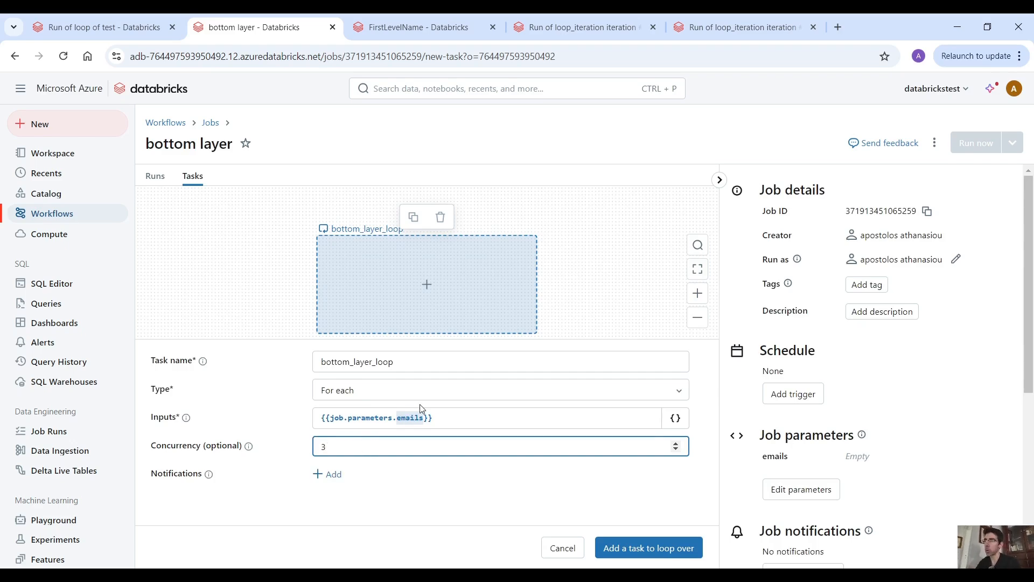
pyautogui.click(278, 384)
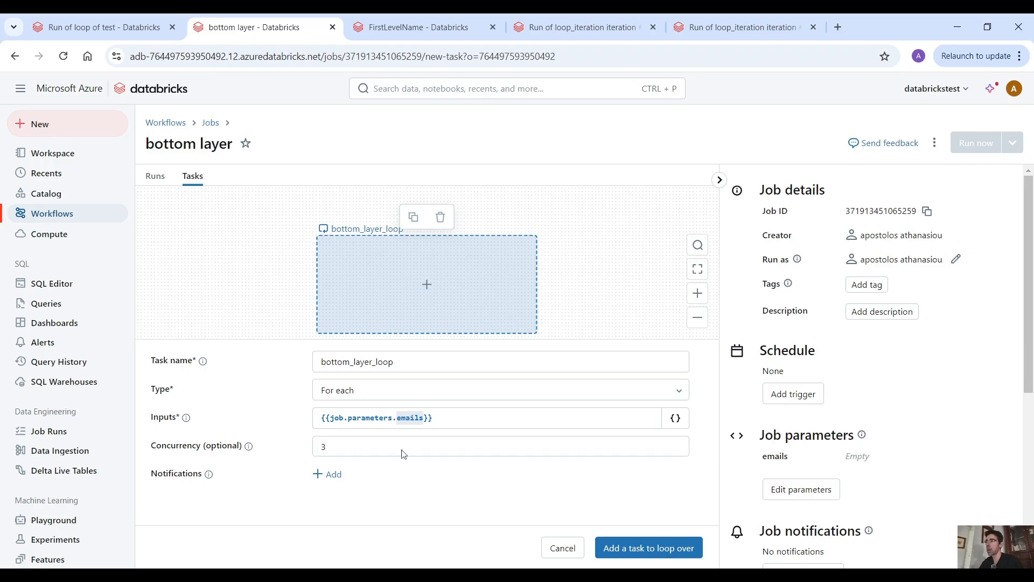
# Step: Add a task to loop over and set its notebook path to LastLevelEmailAddress
pyautogui.click(627, 558)
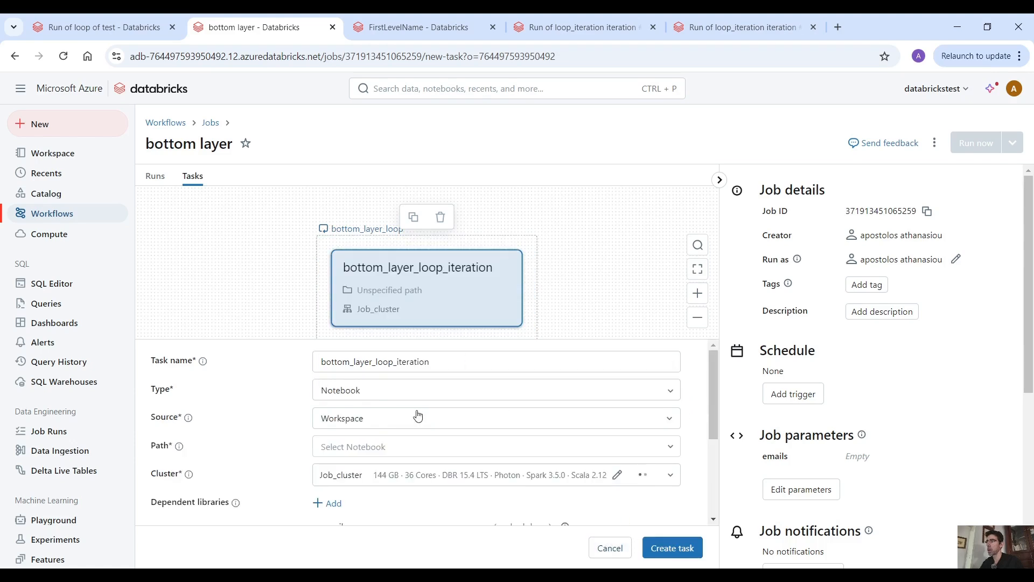
pyautogui.click(394, 450)
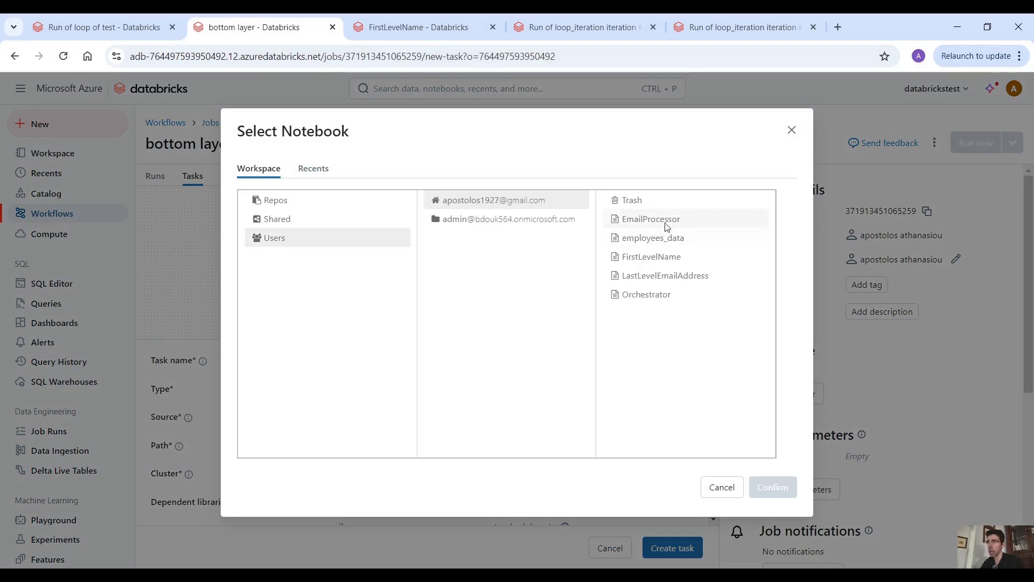
pyautogui.click(664, 280)
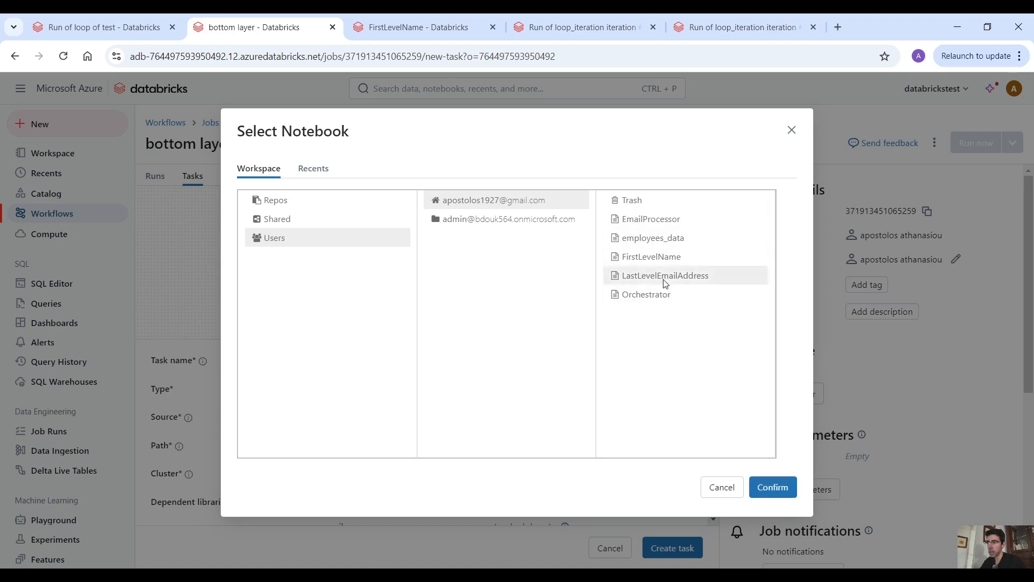
pyautogui.click(773, 487)
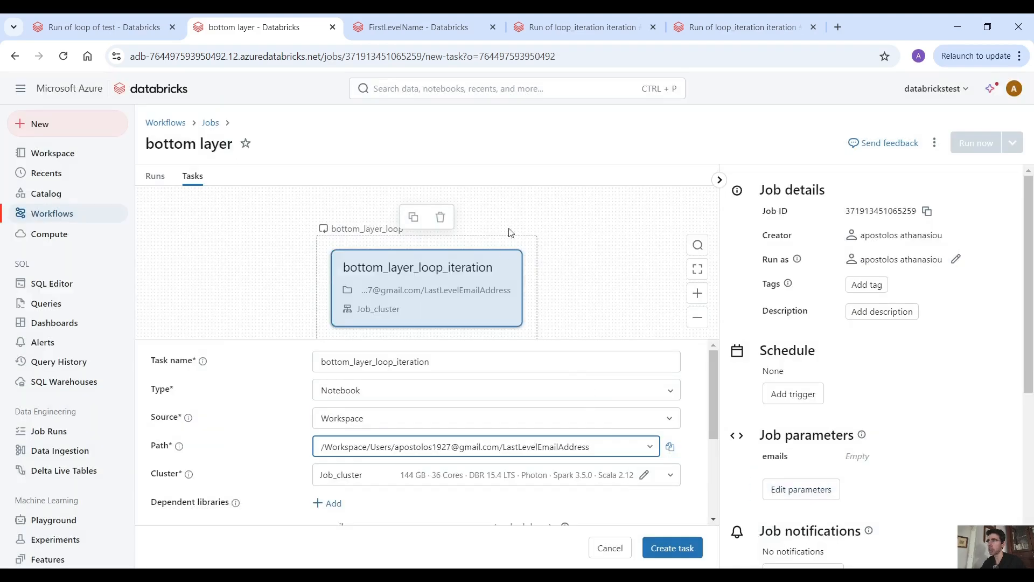
# Step: Open the LastLevelEmailAddress notebook from the workspace and copy the widget name bottom_layer_email from its code
pyautogui.click(398, 30)
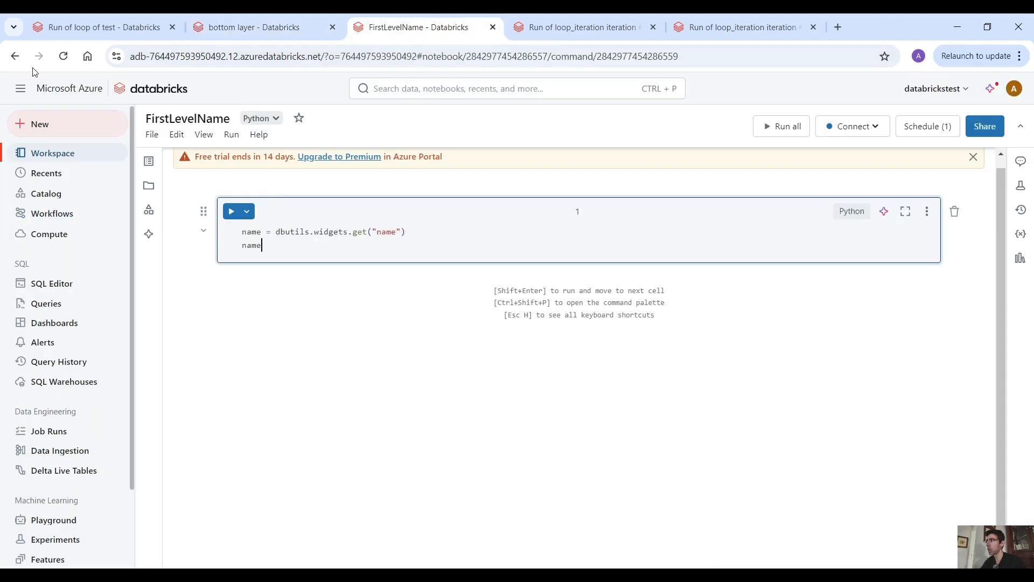
pyautogui.click(15, 60)
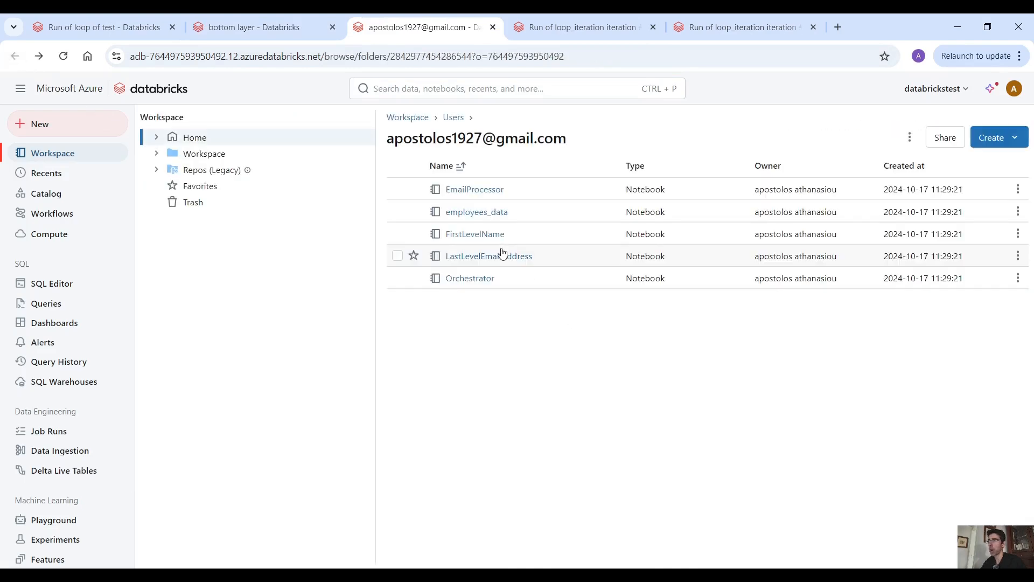
pyautogui.click(489, 258)
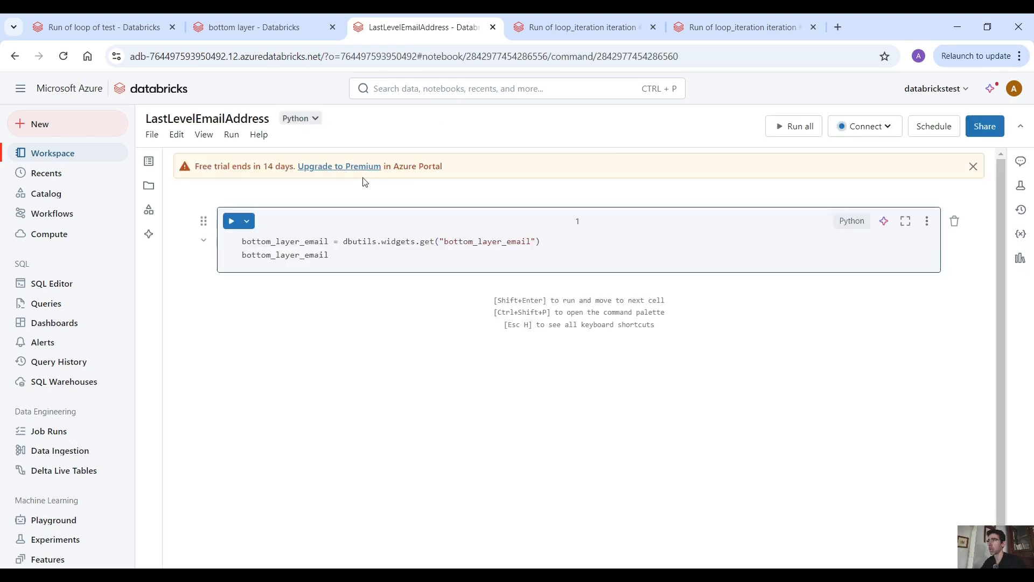
pyautogui.doubleClick(469, 245)
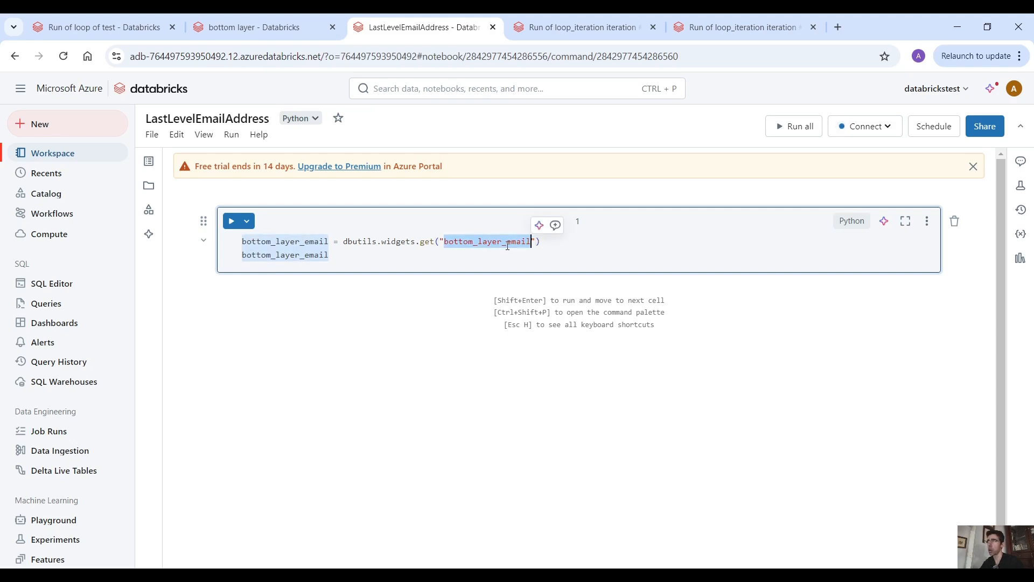
pyautogui.moveTo(329, 255); pyautogui.dragTo(242, 241)
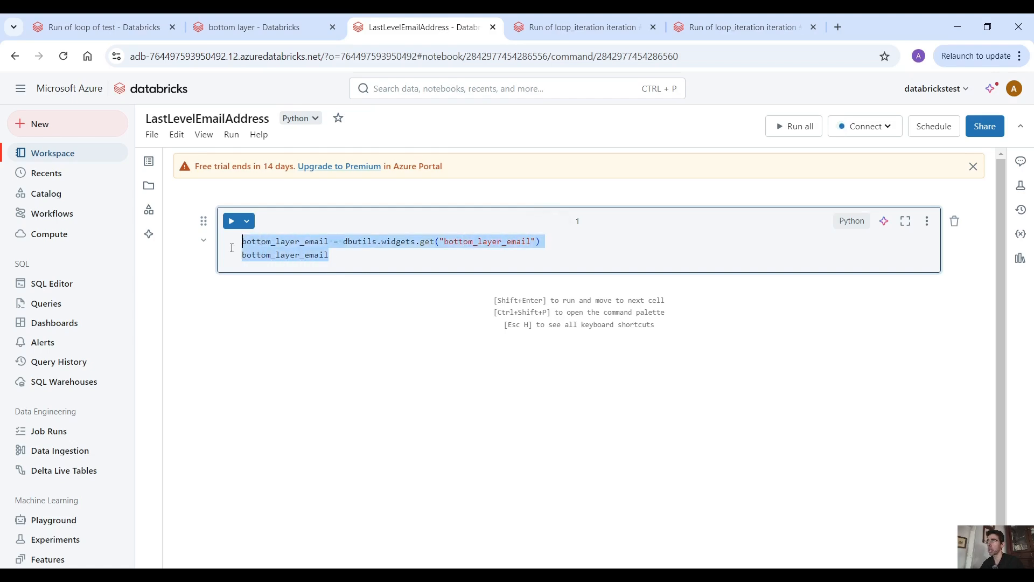
pyautogui.click(305, 255)
pyautogui.doubleClick(468, 241)
pyautogui.hotkey('ctrl', 'c')
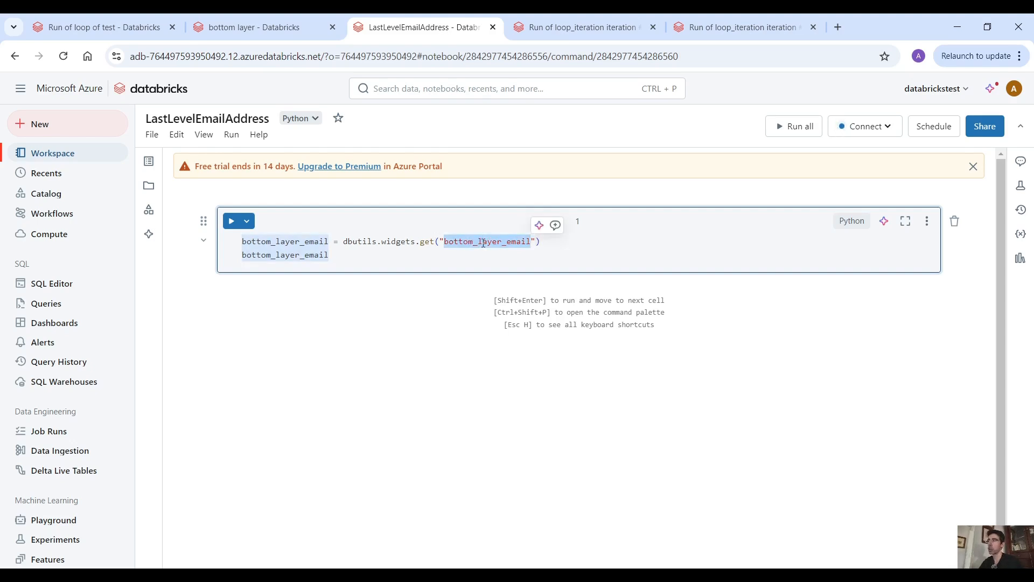
# Step: Return to the bottom layer job and assign the existing all-purpose 14 GB, 4-core cluster to the iteration task
pyautogui.click(259, 27)
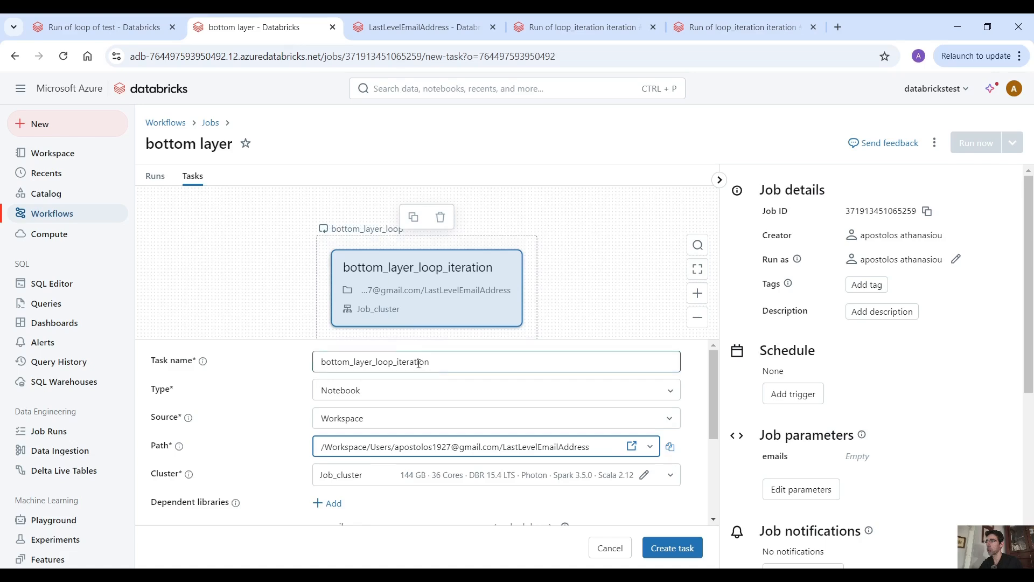
pyautogui.click(347, 477)
pyautogui.click(372, 408)
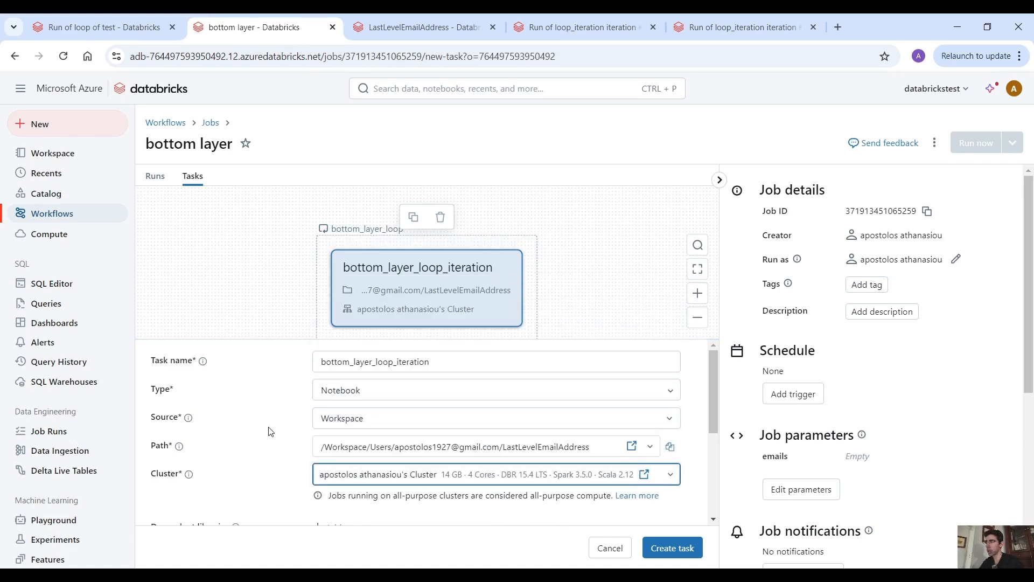
# Step: Add the parameter bottom_layer_email with the value {{input}} to the iteration task and create the task
pyautogui.scroll(-1, 270, 431)
pyautogui.scroll(-1, 270, 429)
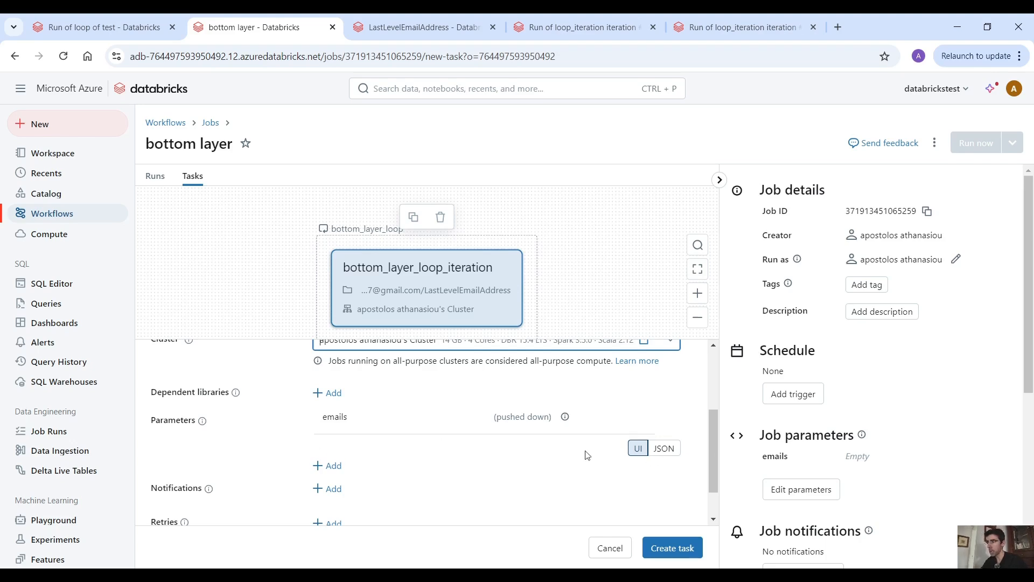
pyautogui.click(328, 467)
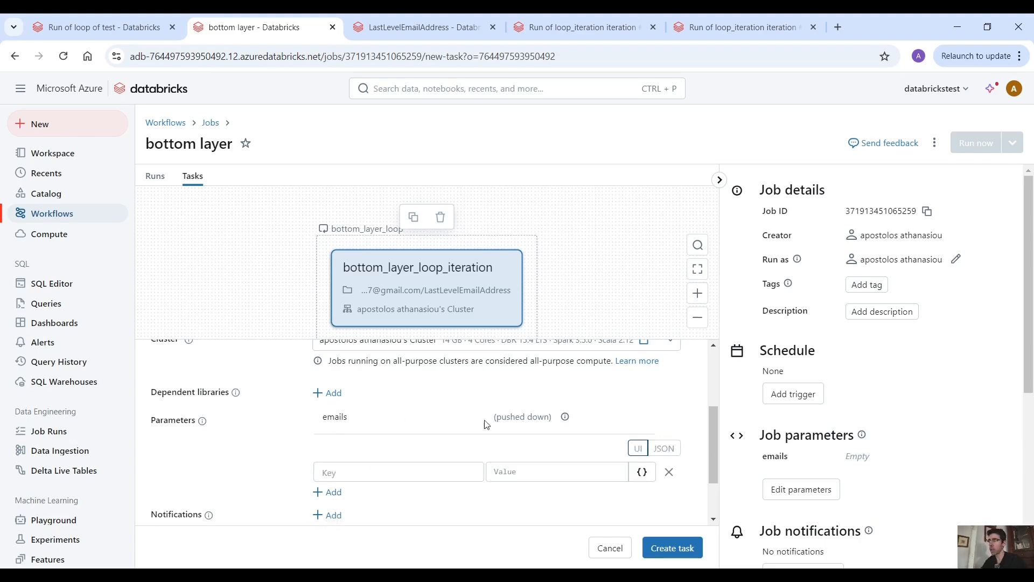
pyautogui.click(447, 477)
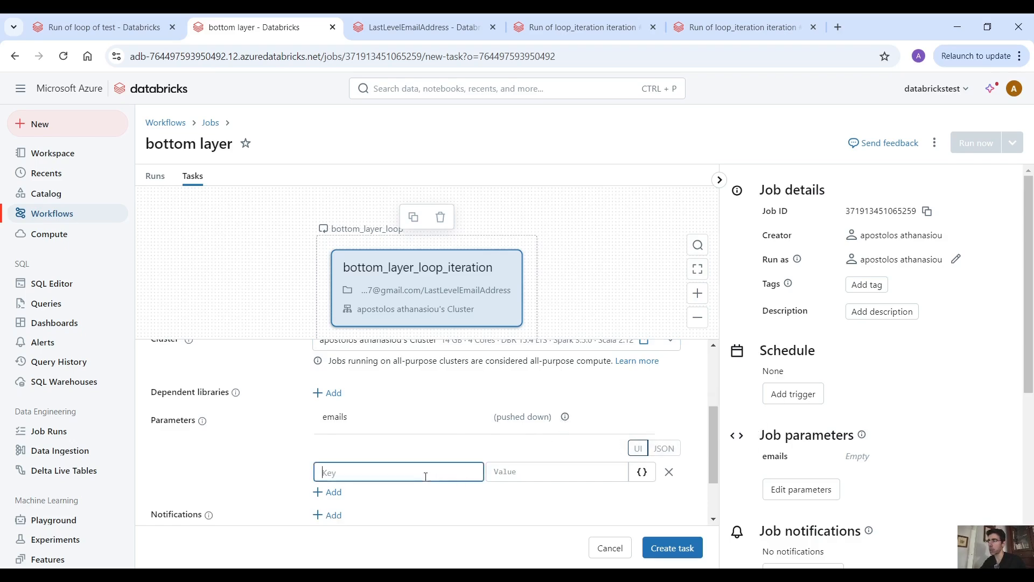
pyautogui.hotkey('ctrl', 'v')
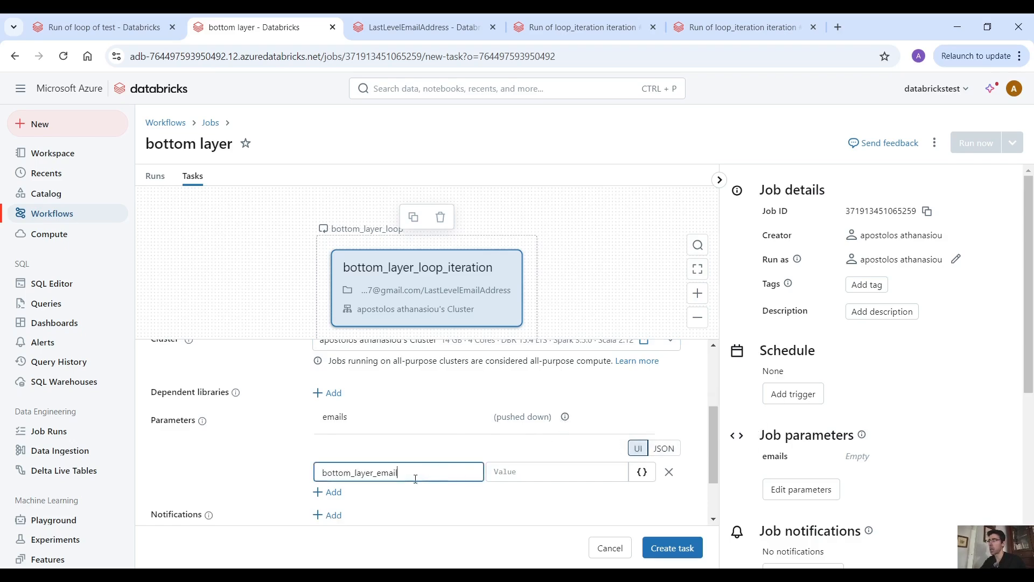
pyautogui.click(540, 472)
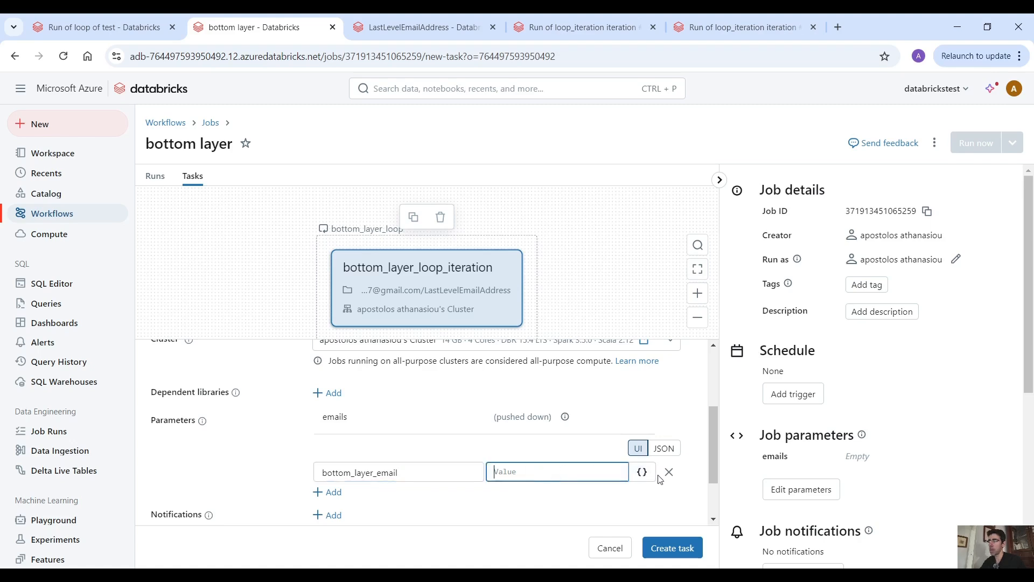
pyautogui.click(642, 472)
pyautogui.click(586, 311)
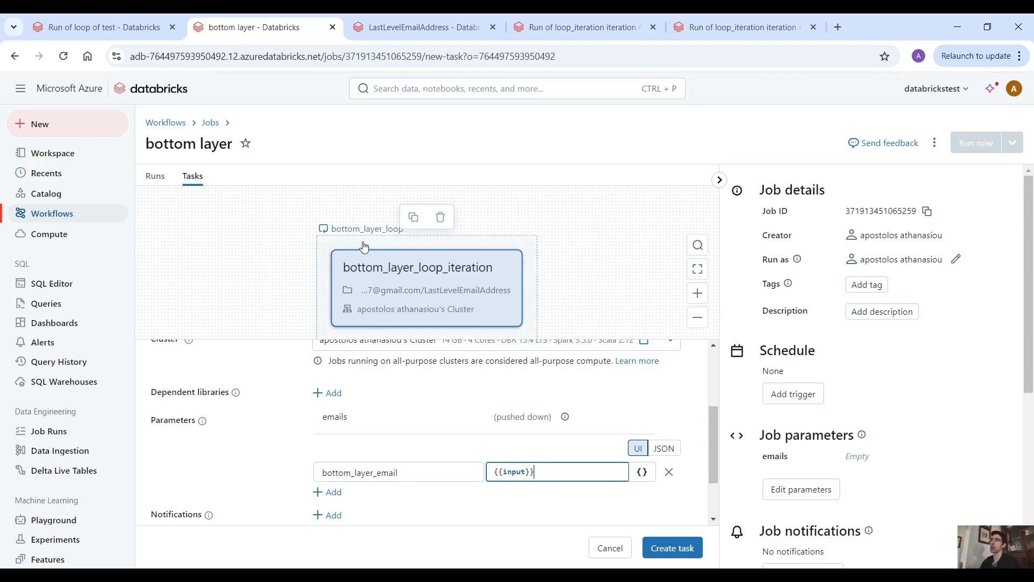
pyautogui.click(665, 549)
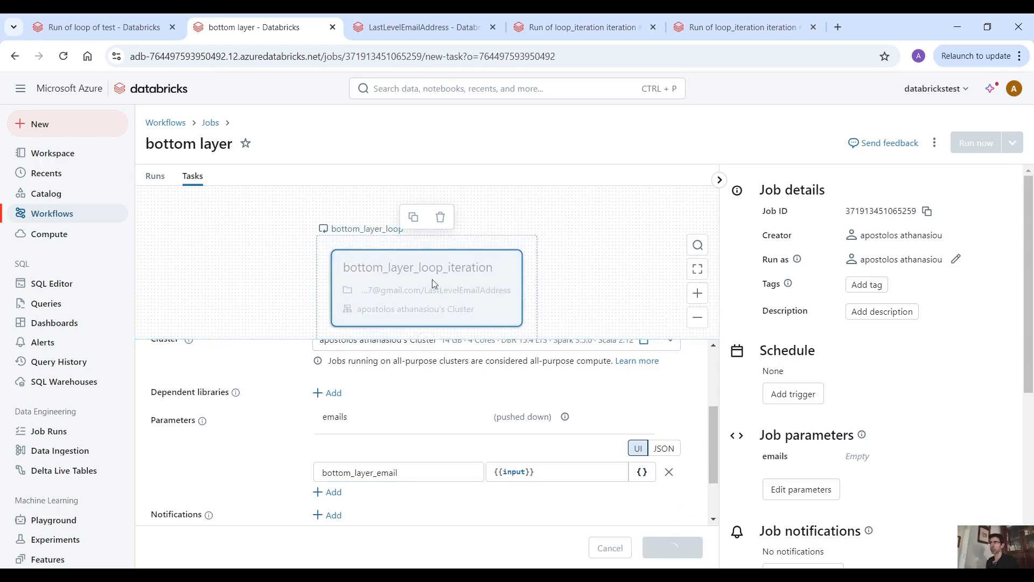
# Step: Check the emails job parameter reference in the inputs of the bottom_layer_loop task
pyautogui.click(335, 247)
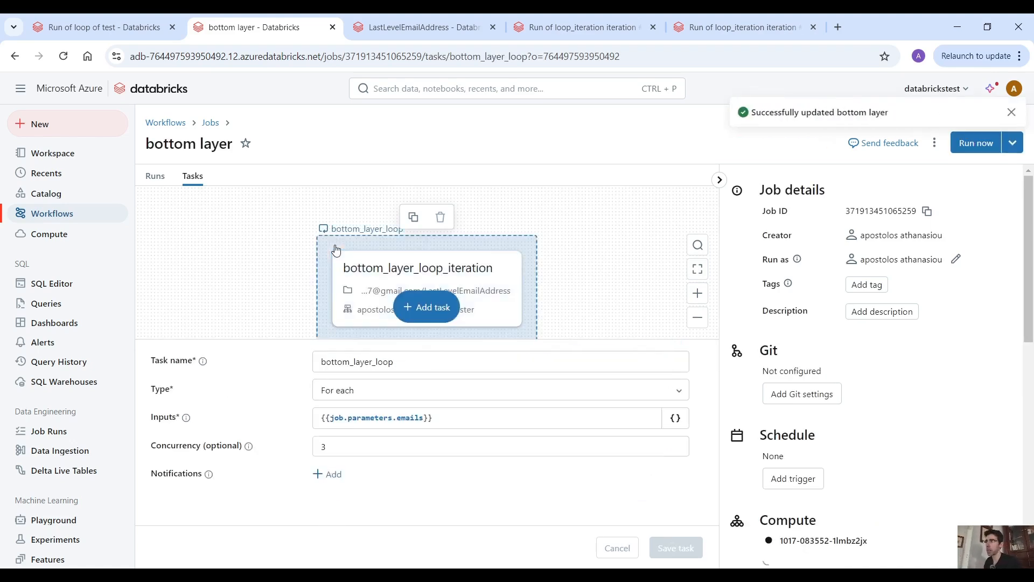
pyautogui.doubleClick(415, 418)
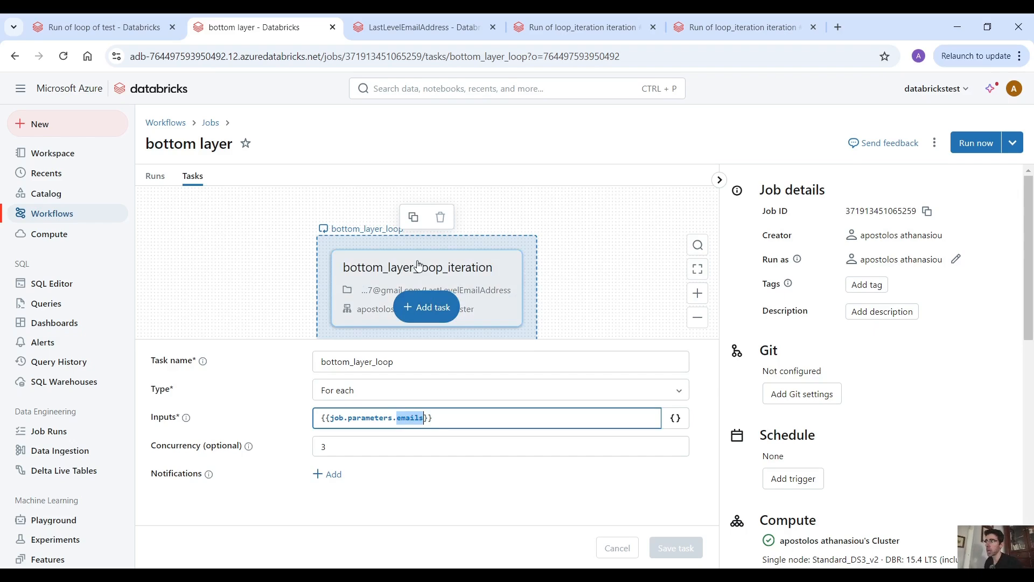
# Step: Check the bottom_layer_email parameter and its input reference in the bottom_layer_loop_iteration task
pyautogui.click(409, 278)
pyautogui.scroll(-2, 545, 474)
pyautogui.scroll(-3, 545, 483)
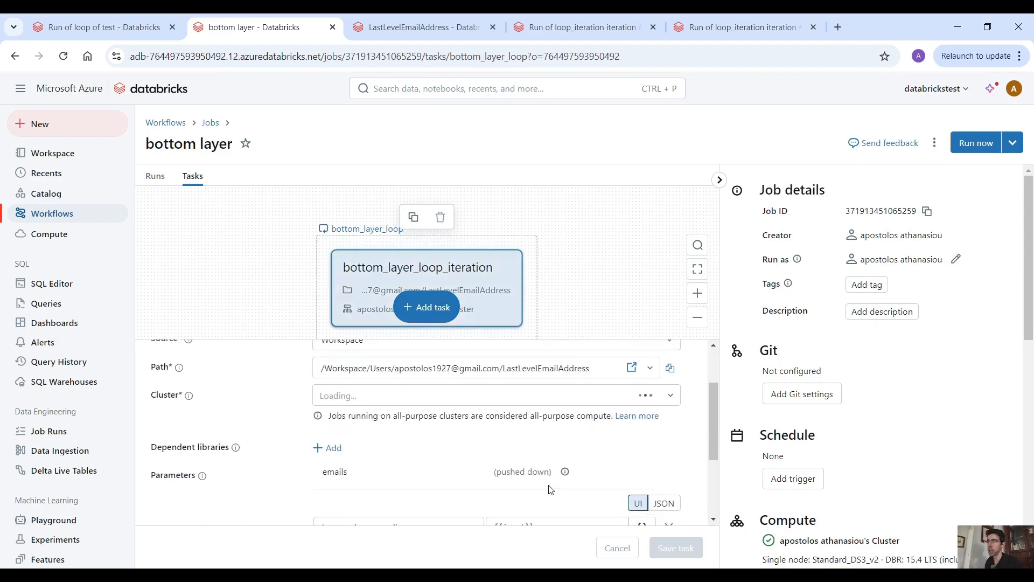
pyautogui.doubleClick(514, 404)
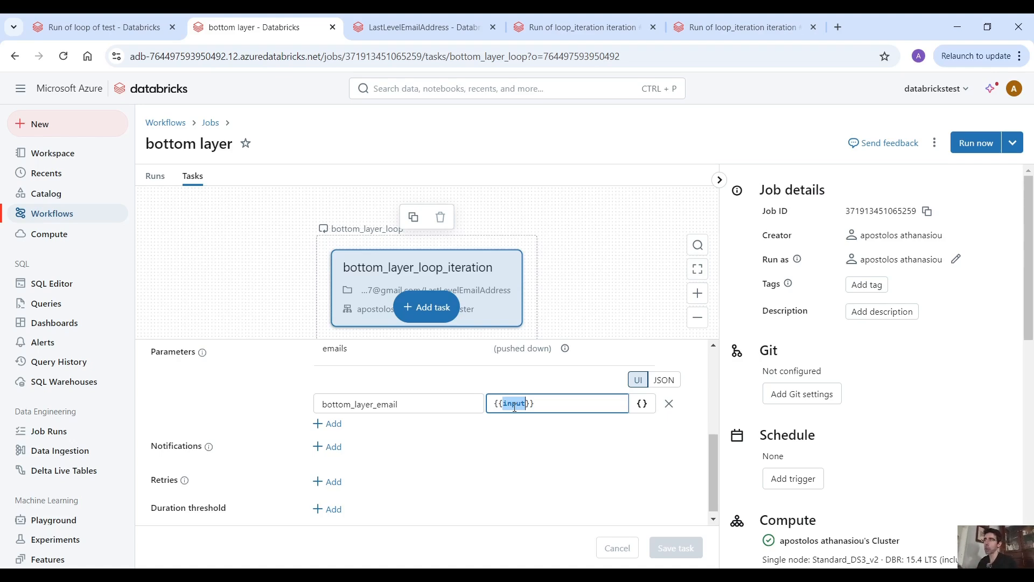
# Step: Create a new job from the jobs list and name it top layer
pyautogui.click(217, 126)
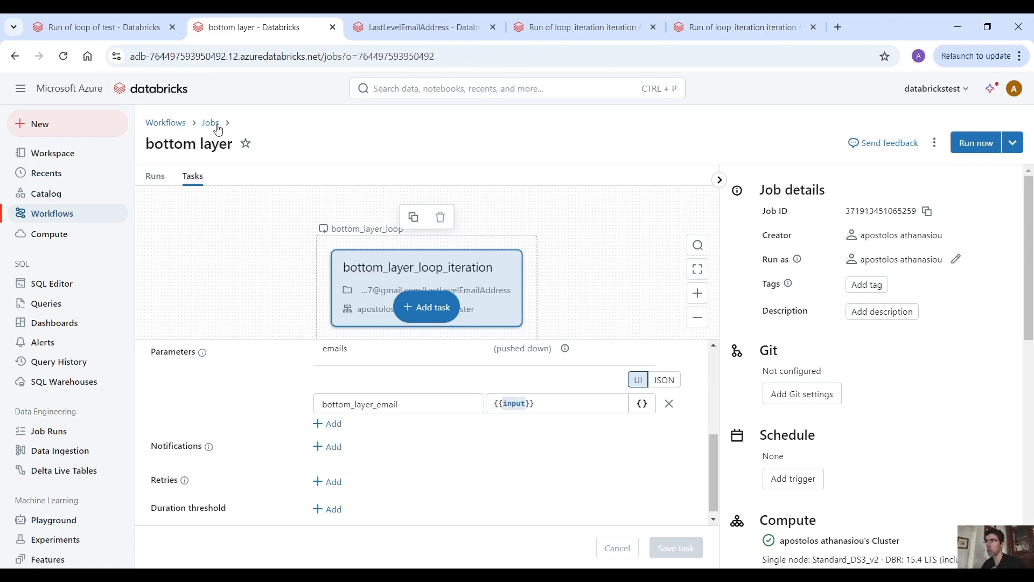
pyautogui.click(995, 192)
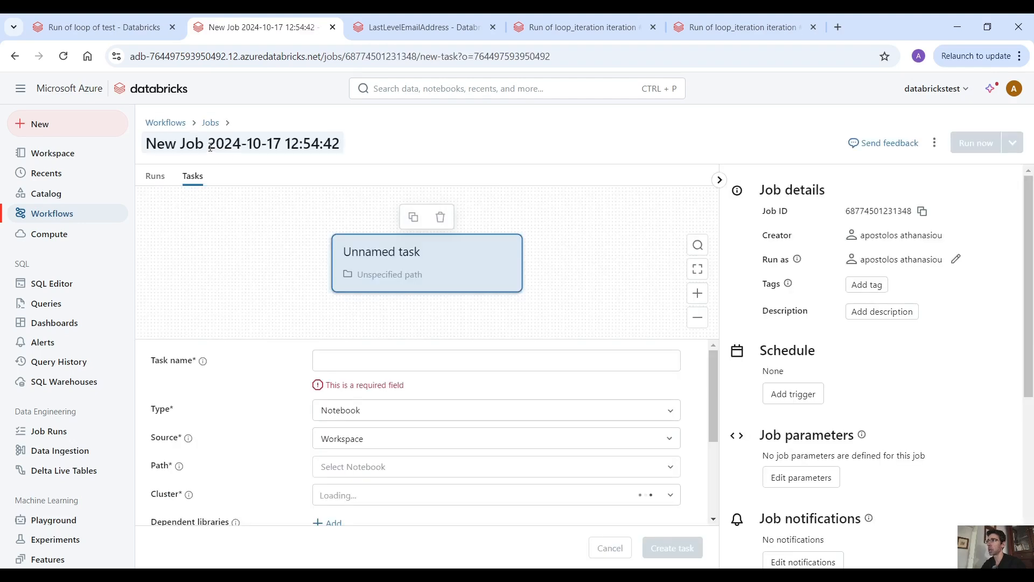
pyautogui.click(210, 147)
pyautogui.write('to')
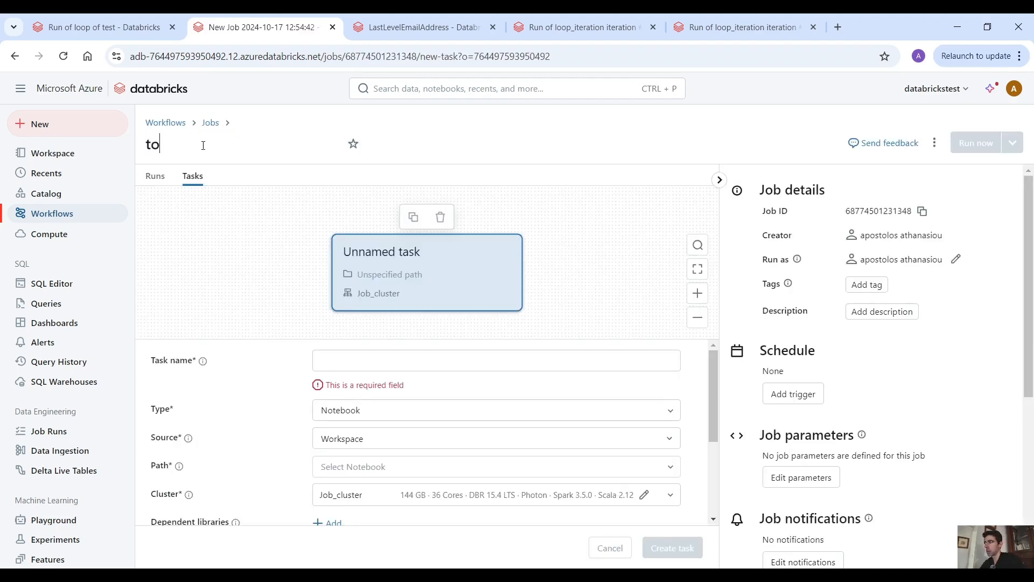
pyautogui.write('p layer')
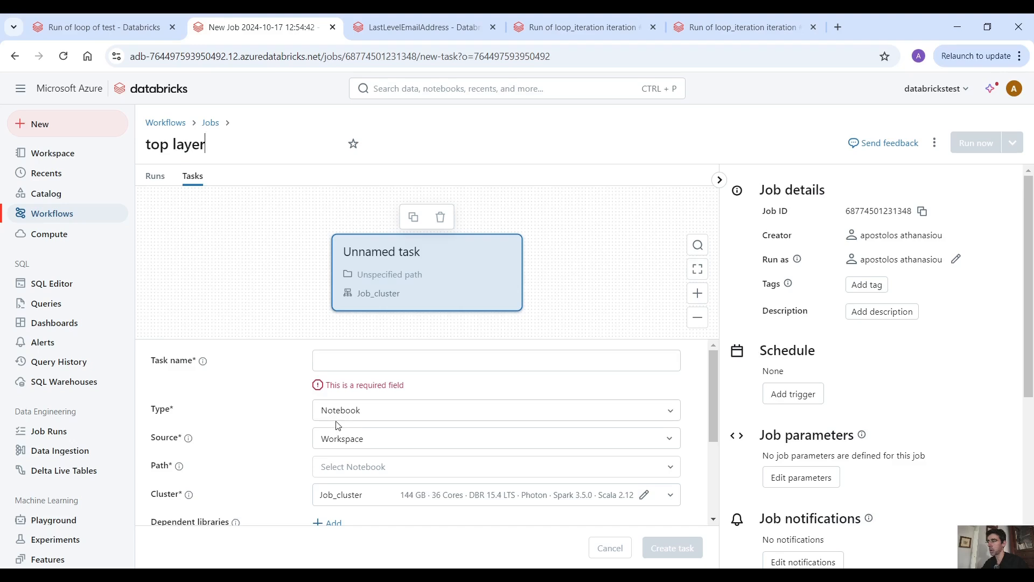
# Step: Name the first task of the top layer job fetch_data
pyautogui.click(361, 361)
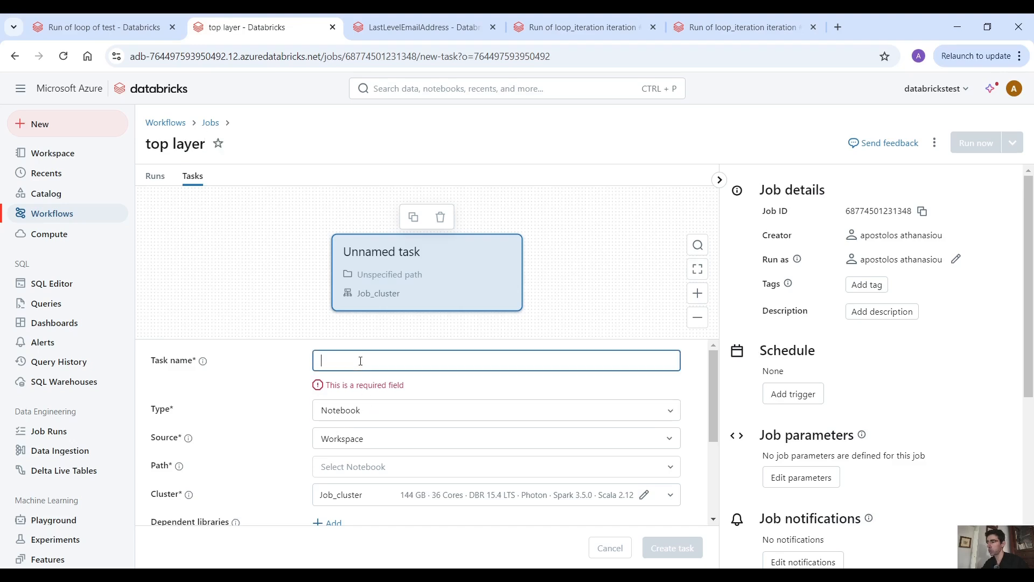
pyautogui.write('get')
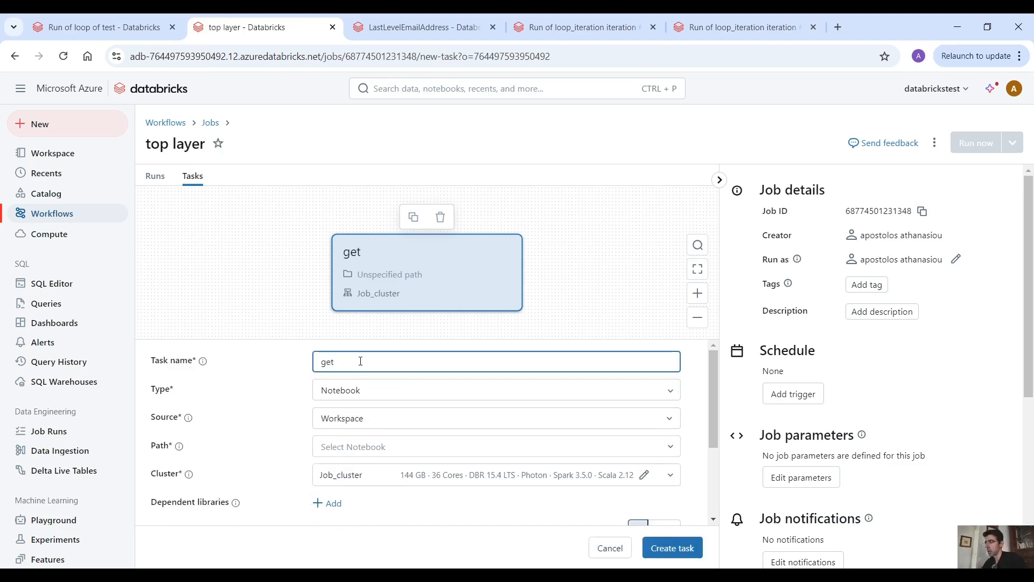
pyautogui.write('+')
pyautogui.press('BackSpace')
pyautogui.press('BackSpace')
pyautogui.press('BackSpace')
pyautogui.press('BackSpace')
pyautogui.write('f')
pyautogui.write('t')
pyautogui.write('tch')
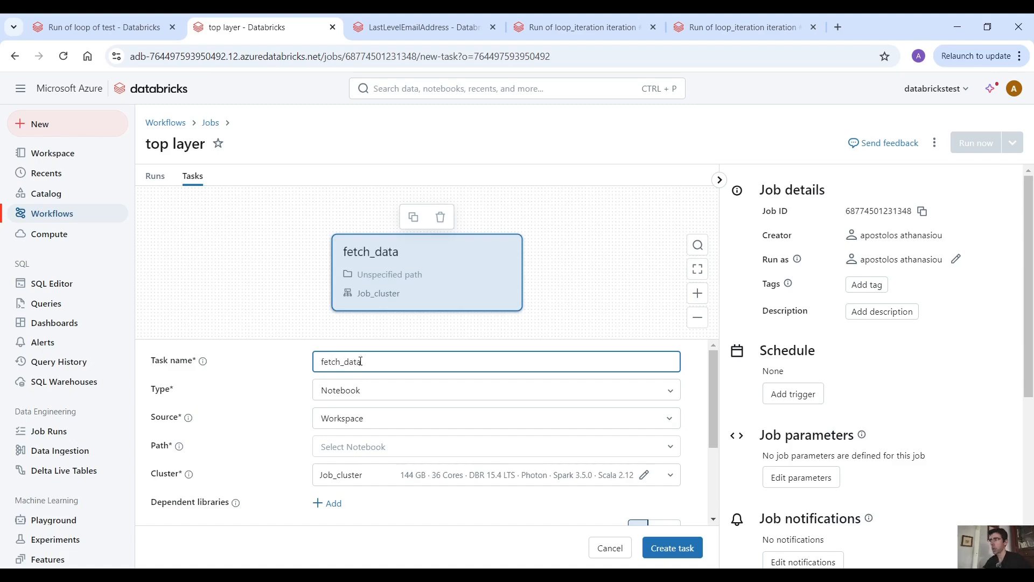
# Step: Select the employees_data notebook from the user's workspace folder as the path of the fetch_data task
pyautogui.click(402, 447)
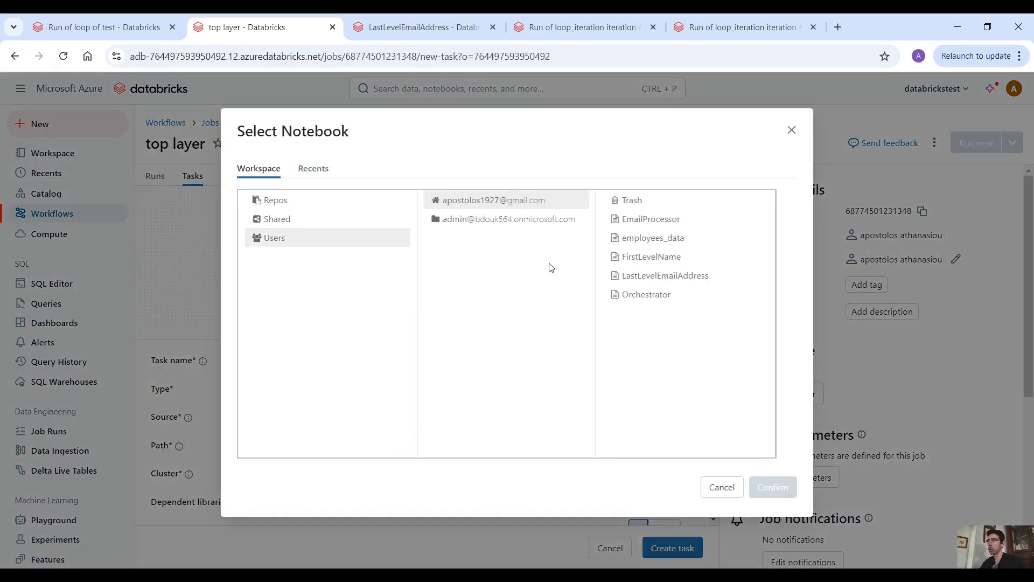
pyautogui.click(642, 238)
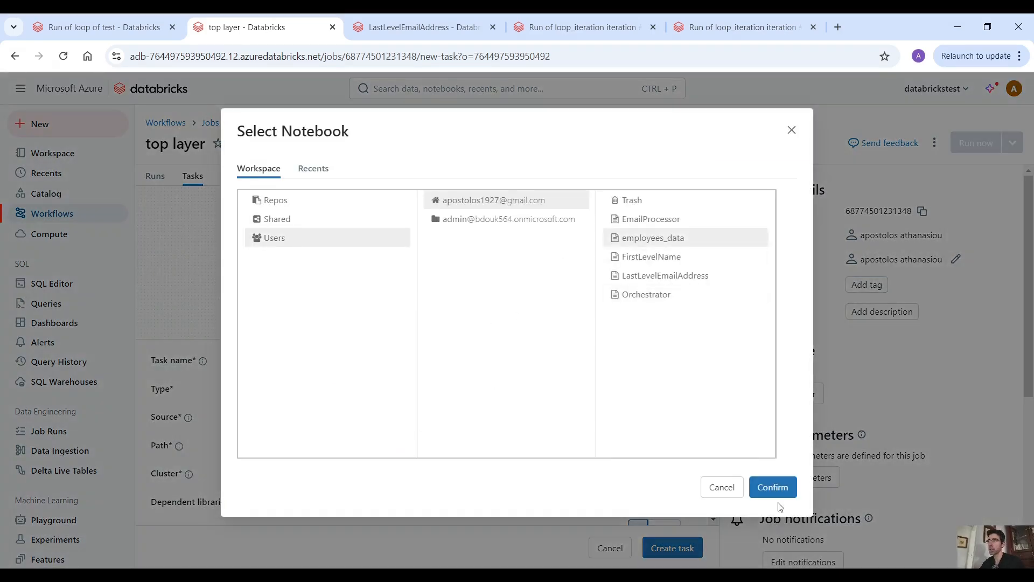
pyautogui.click(773, 488)
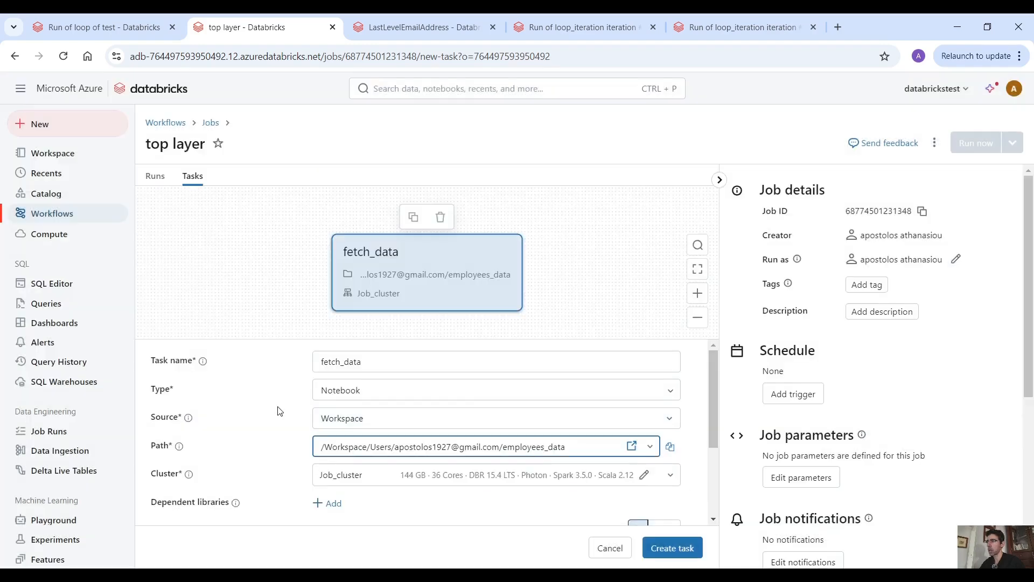
# Step: Assign the existing all-purpose 14 GB, 4-core cluster to the fetch_data task and create the task
pyautogui.scroll(-1, 279, 412)
pyautogui.click(374, 407)
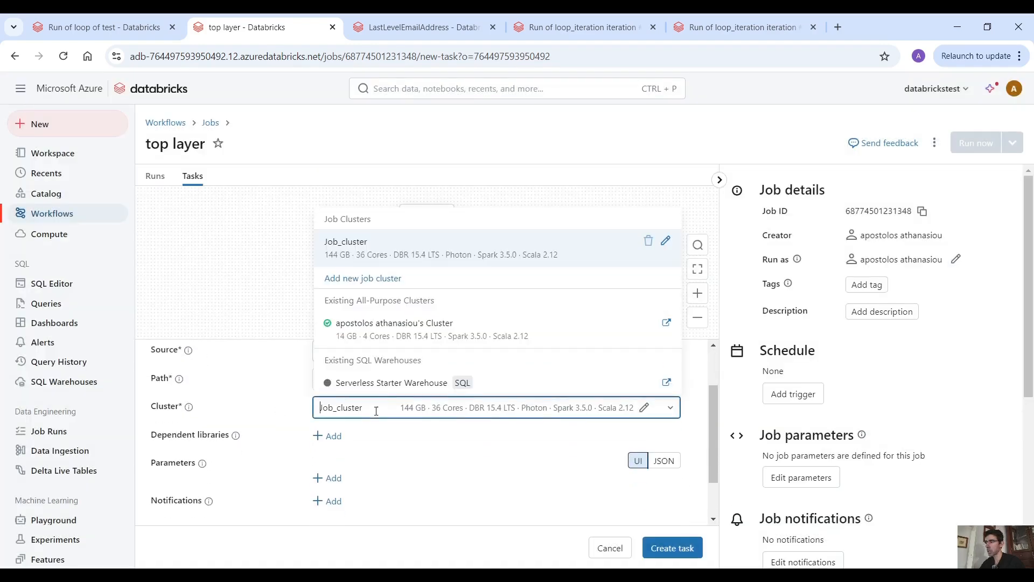
pyautogui.click(376, 329)
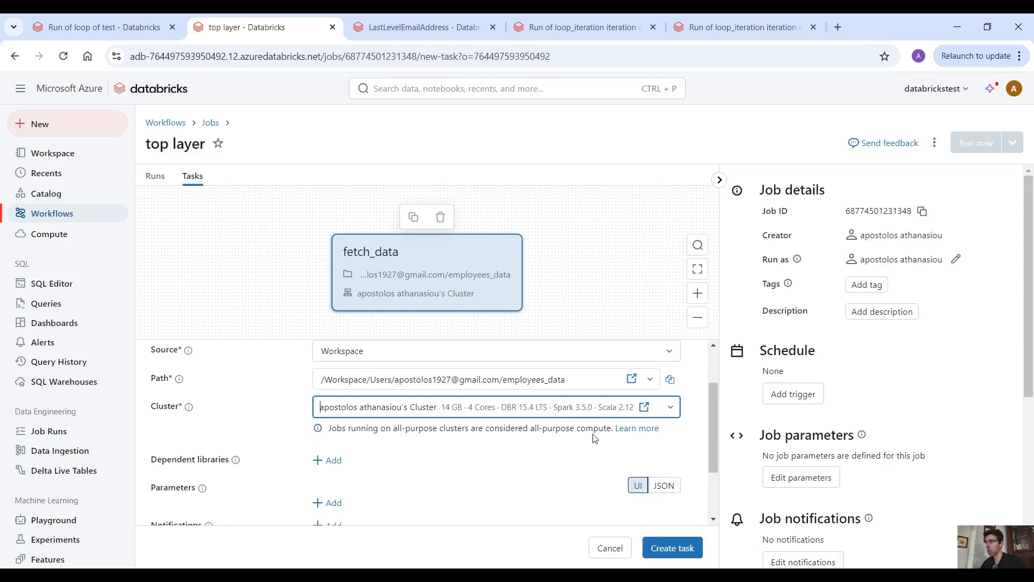
pyautogui.click(672, 549)
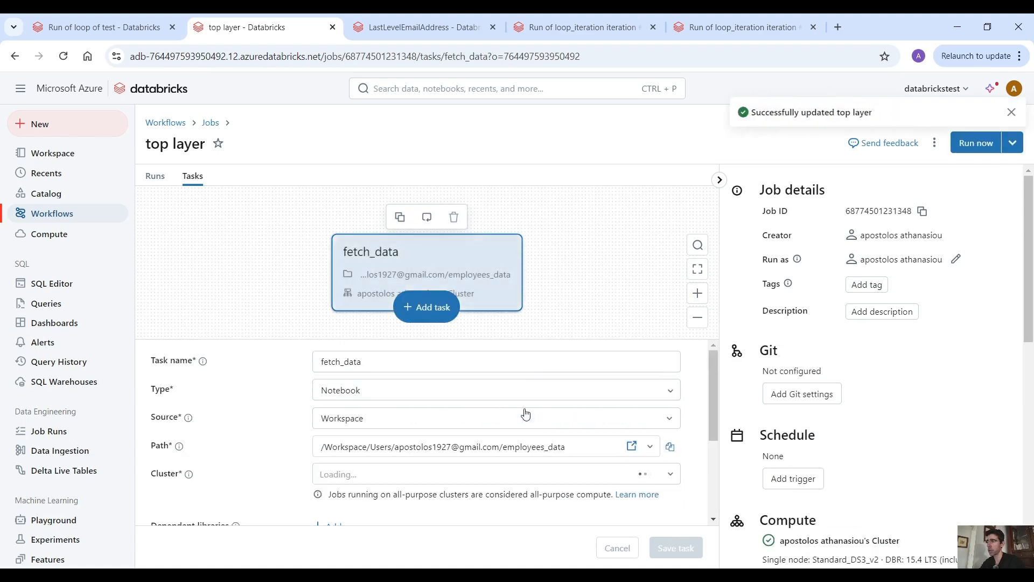
# Step: Add a For each task after fetch_data and name it top_layer
pyautogui.click(446, 317)
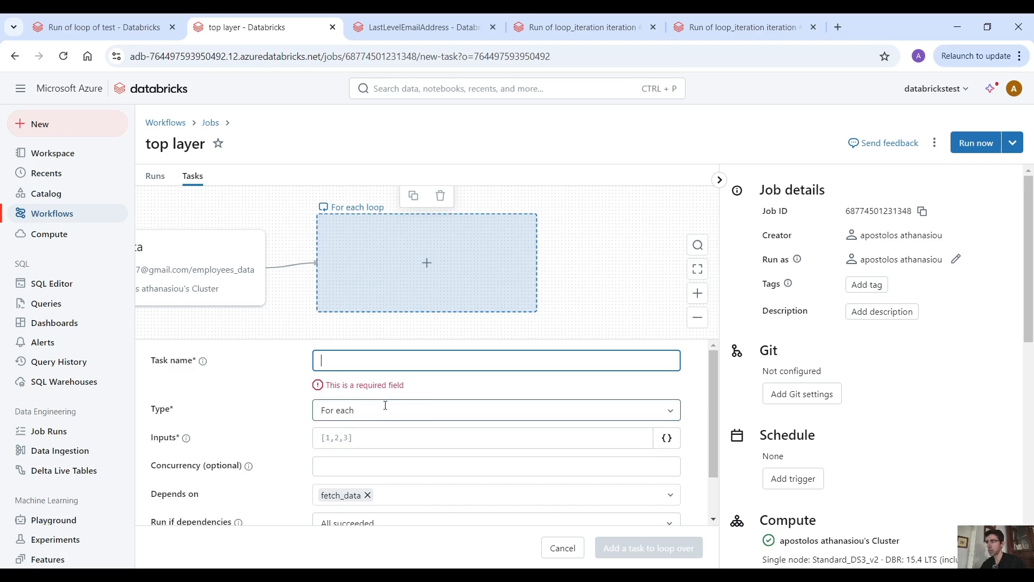
pyautogui.scroll(-2, 485, 425)
pyautogui.scroll(2, 483, 414)
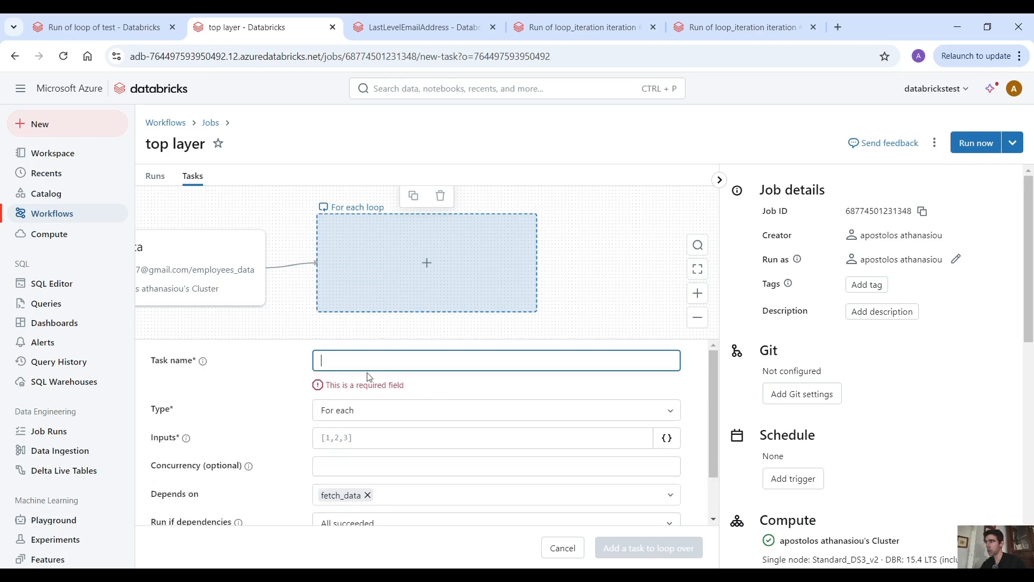
pyautogui.write('top')
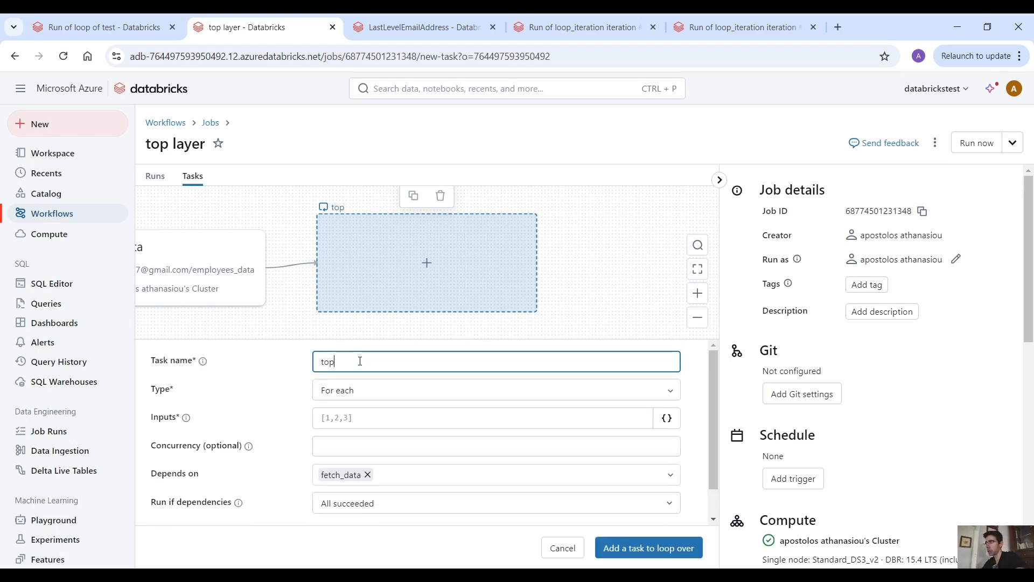
pyautogui.write('_layer')
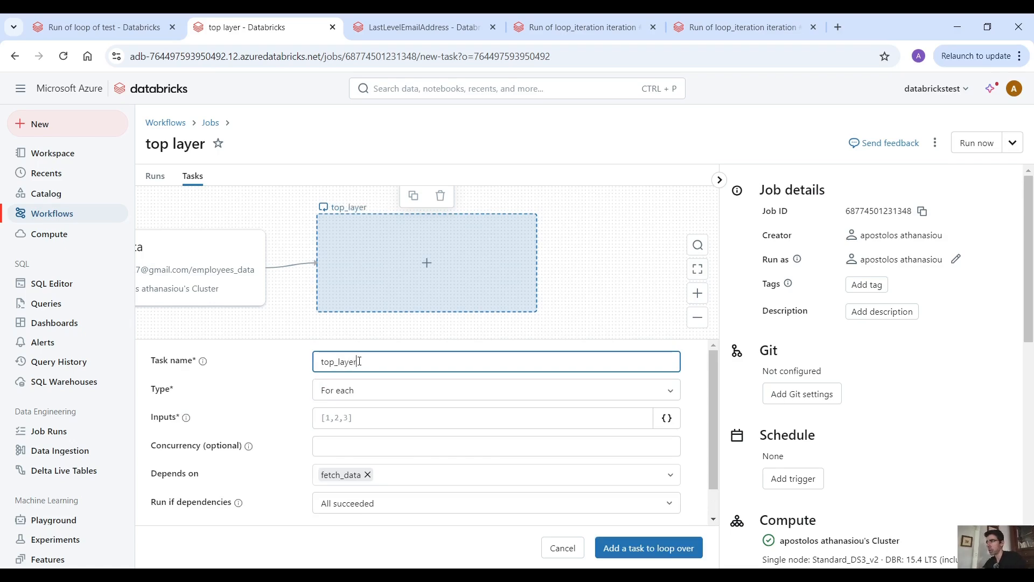
# Step: Set the top_layer loop's inputs to {{tasks.fetch_data.values.employees}} and its concurrency to 3
pyautogui.click(393, 416)
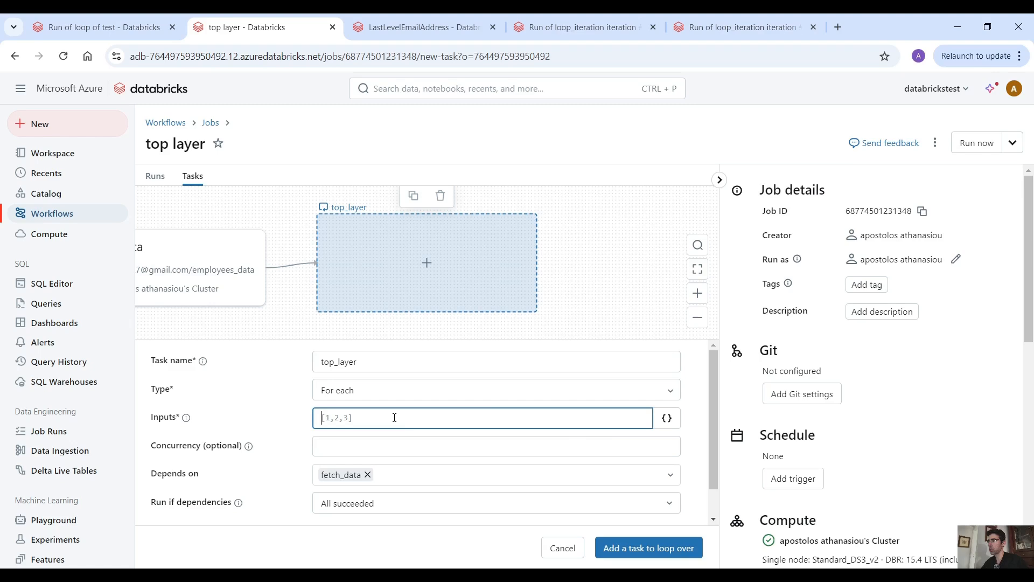
pyautogui.click(671, 425)
pyautogui.click(405, 431)
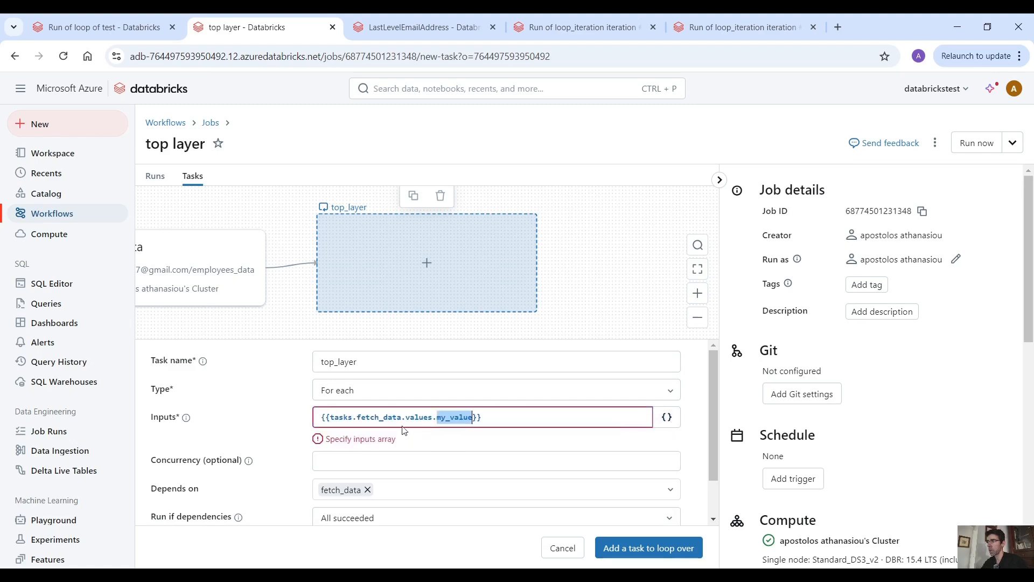
pyautogui.write('empl')
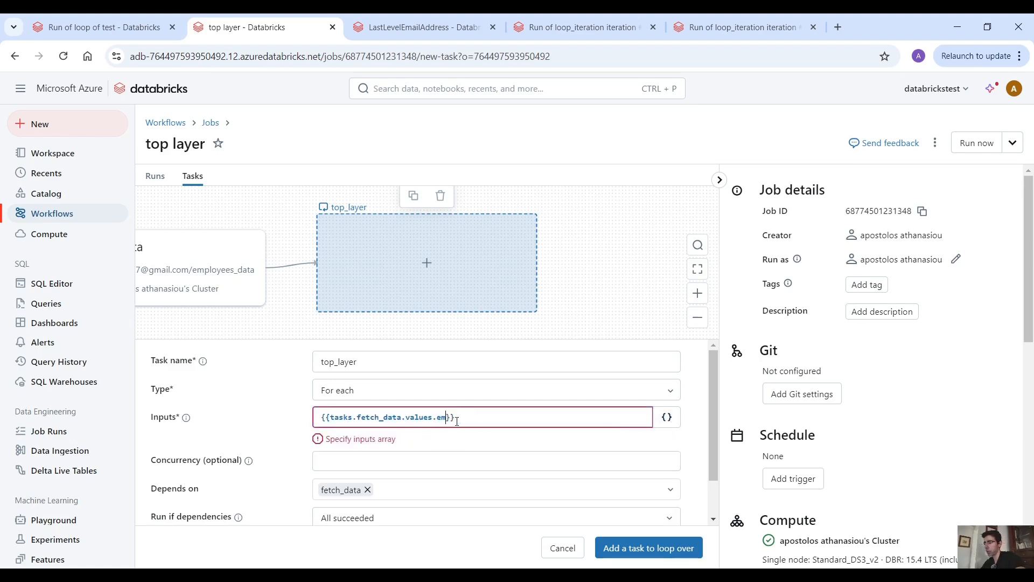
pyautogui.write('oyees')
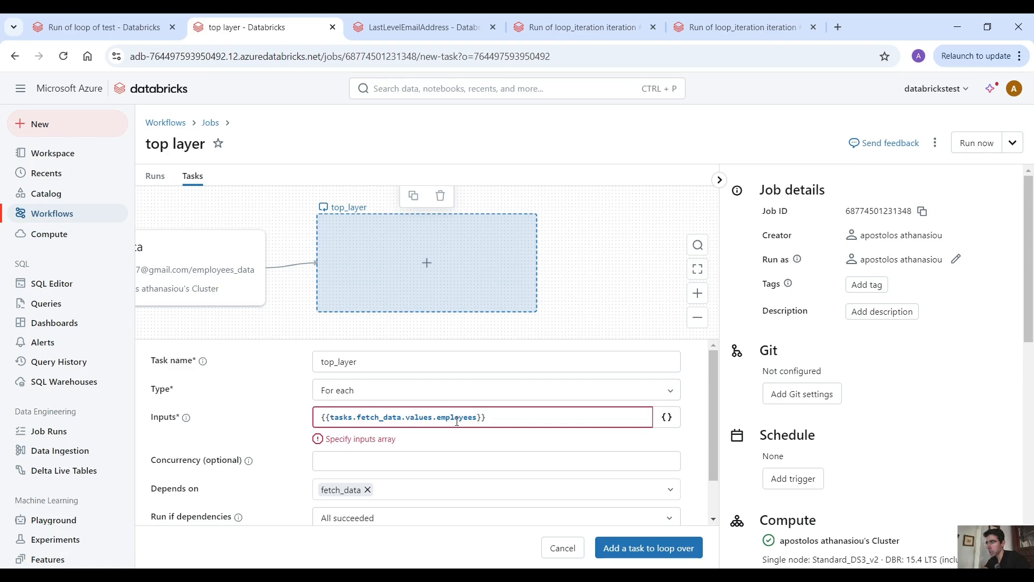
pyautogui.click(354, 456)
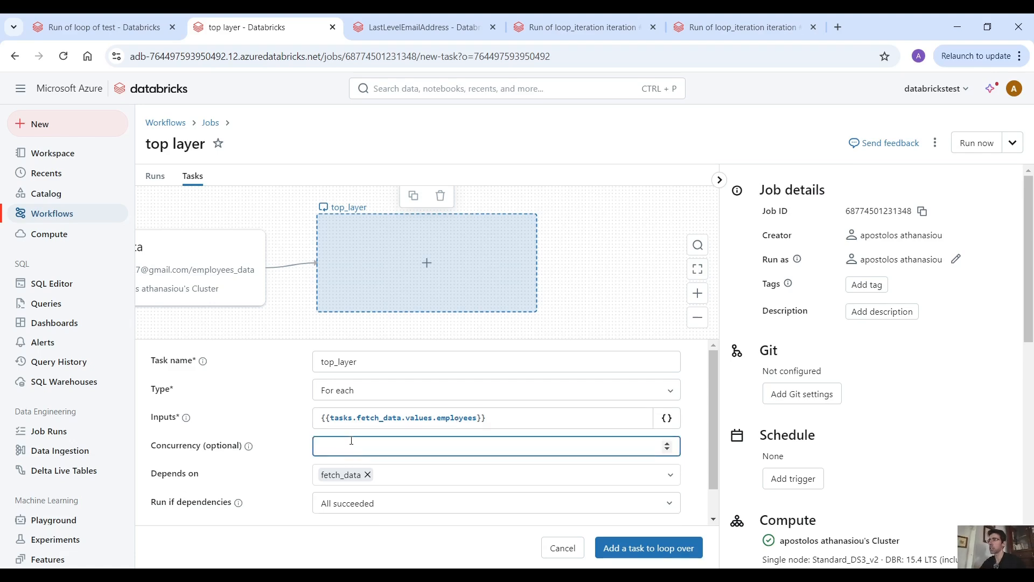
pyautogui.write('3')
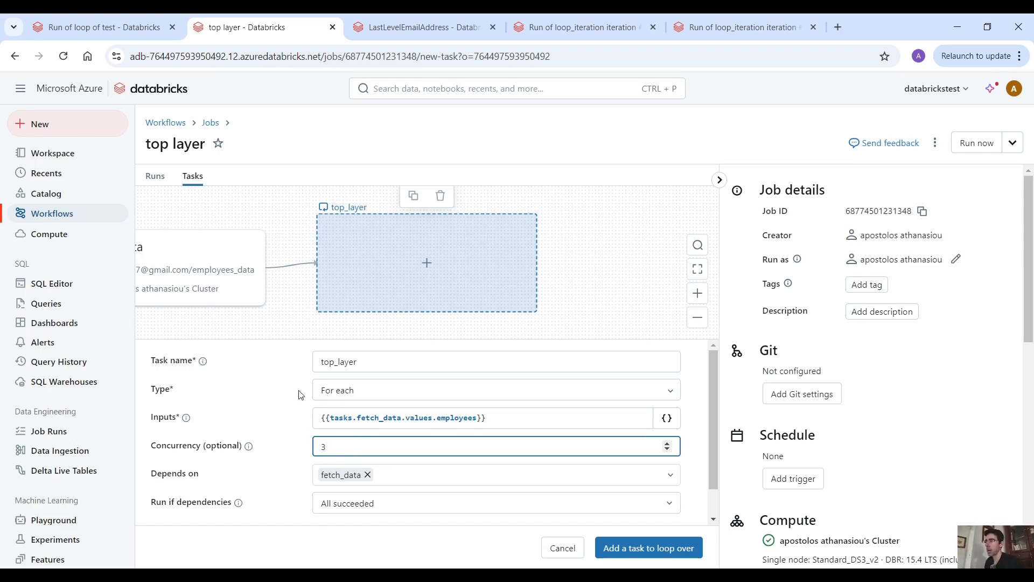
pyautogui.scroll(-1, 299, 393)
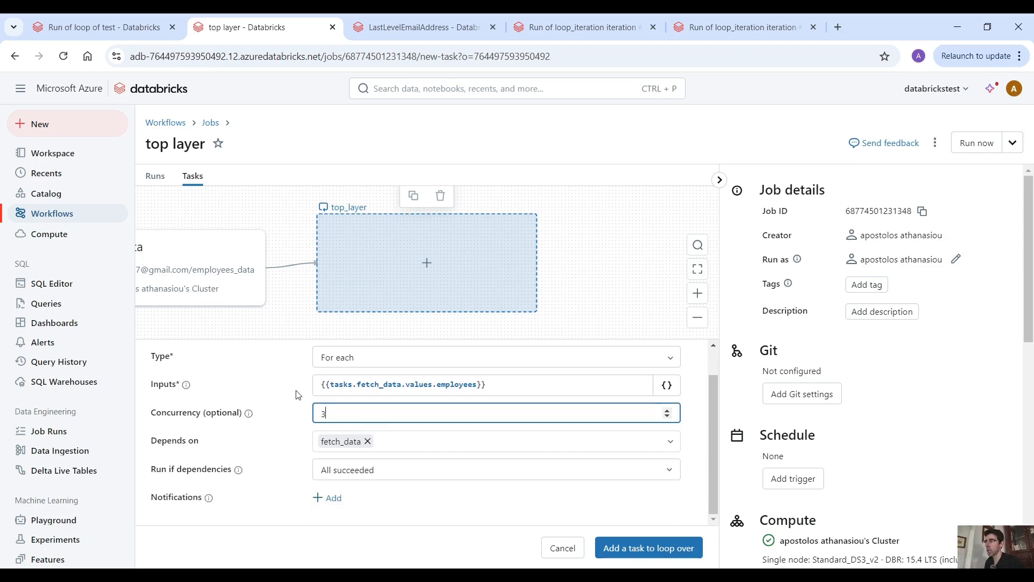
# Step: Add a task inside the top_layer loop with the type Run Job and select the bottom layer job for it
pyautogui.click(628, 553)
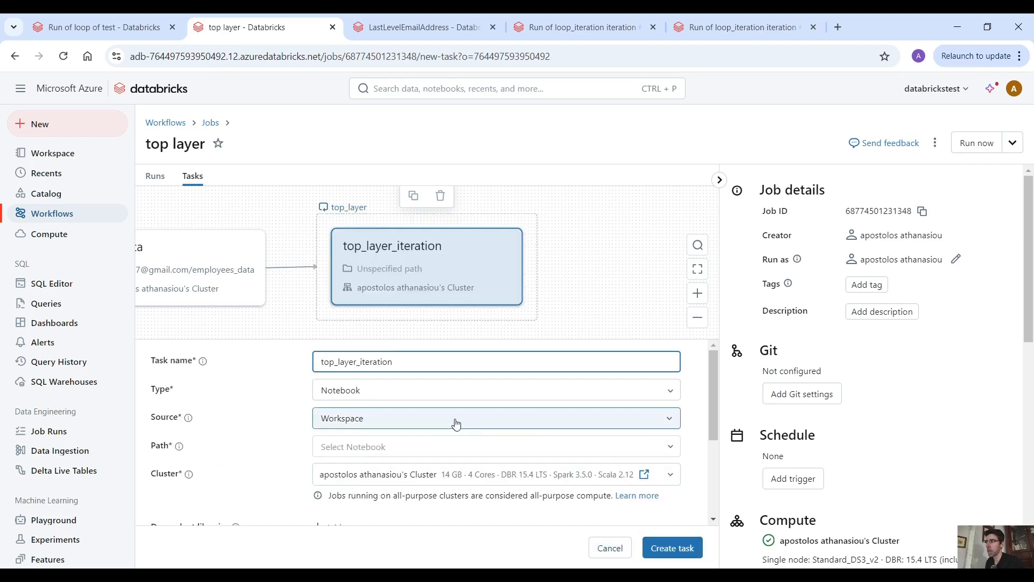
pyautogui.click(359, 391)
pyautogui.click(355, 365)
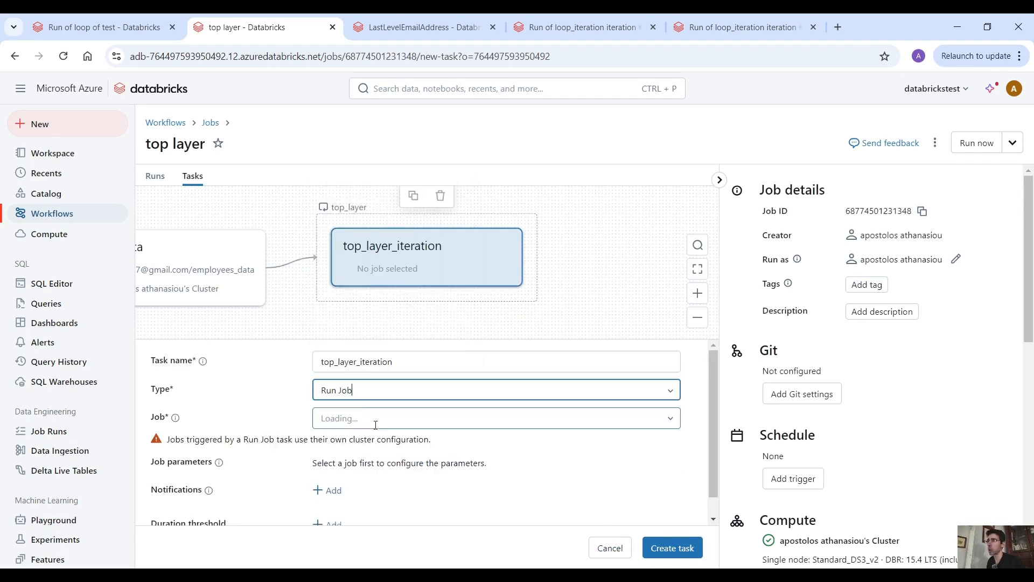
pyautogui.click(364, 418)
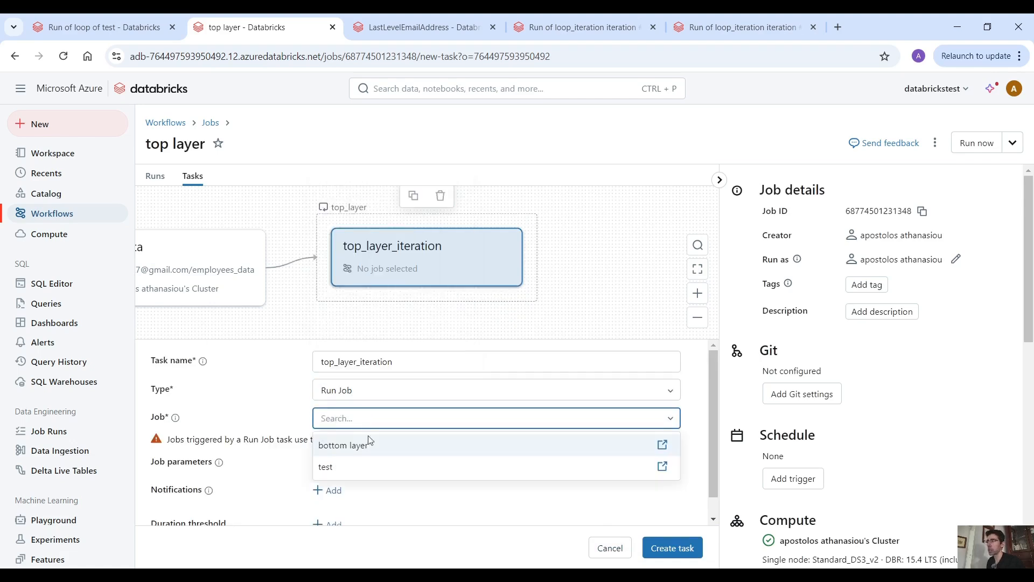
pyautogui.click(370, 445)
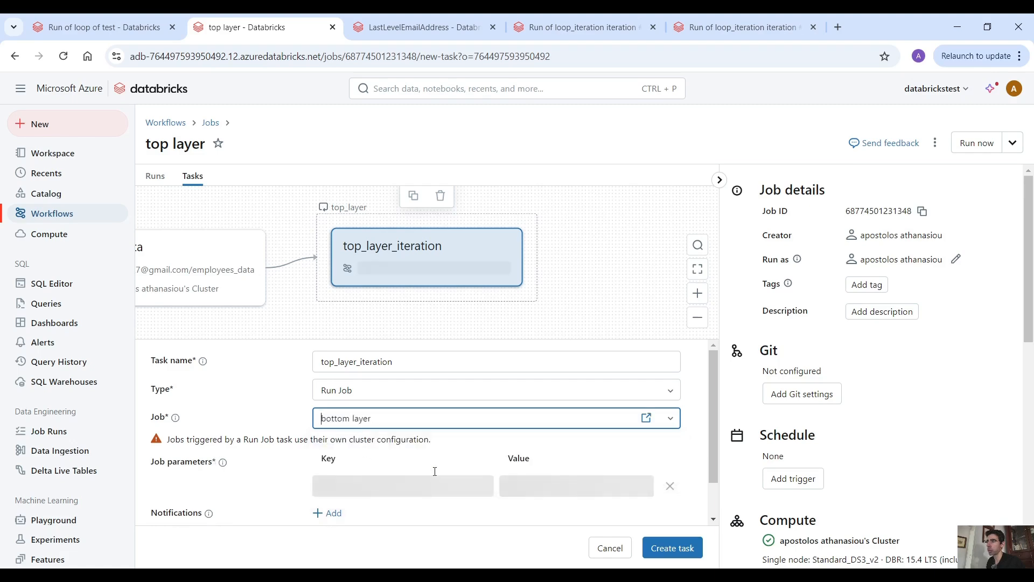
# Step: Set the emails job parameter of the top_layer_iteration task to {{input.email}}
pyautogui.scroll(-2, 434, 472)
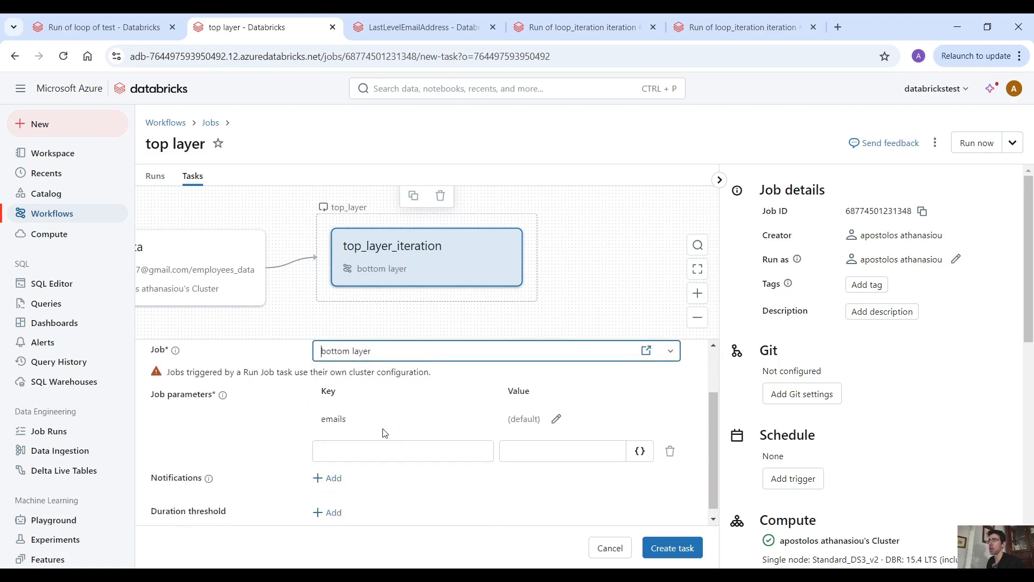
pyautogui.doubleClick(339, 418)
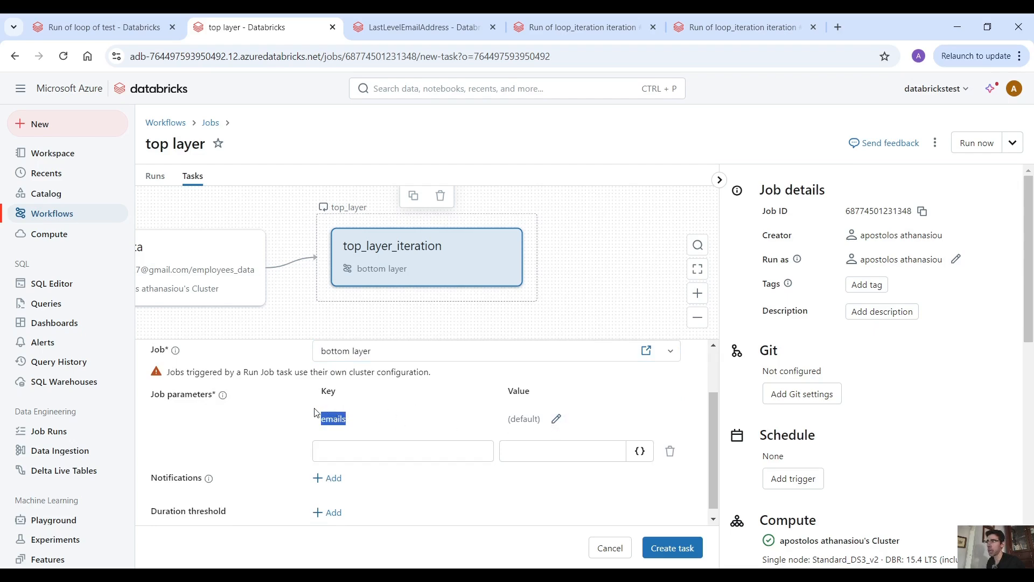
pyautogui.click(333, 411)
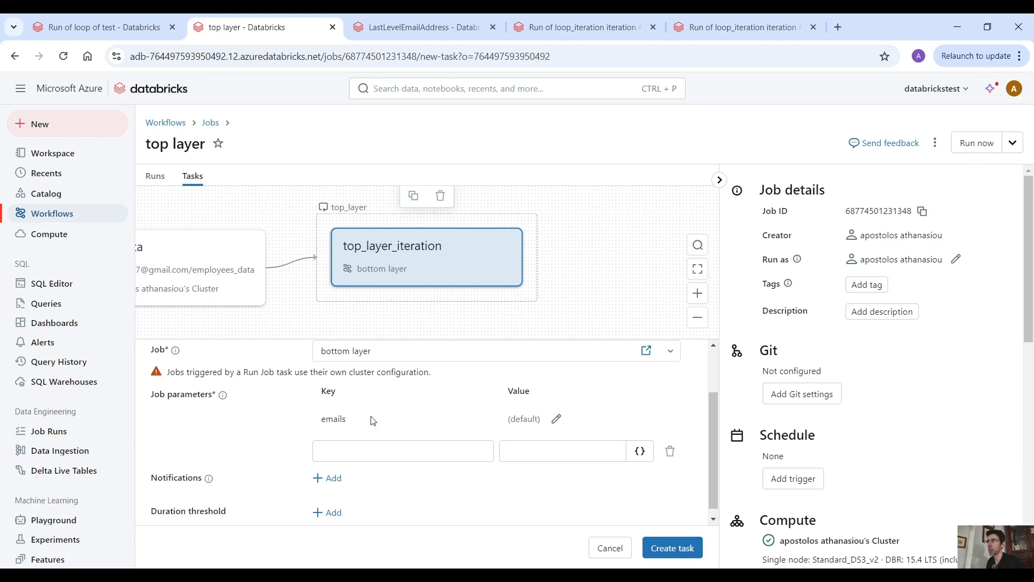
pyautogui.click(557, 423)
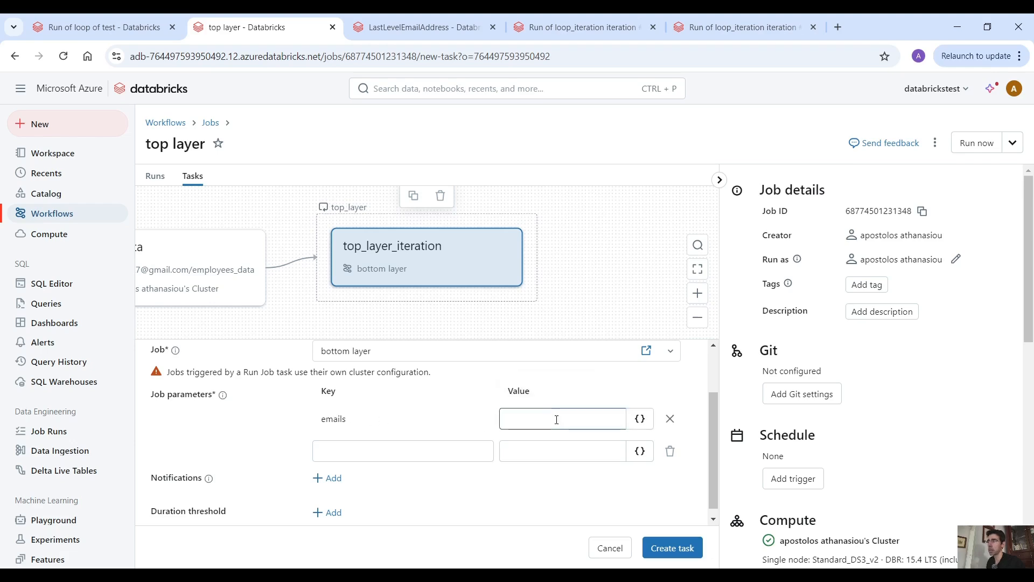
pyautogui.click(641, 419)
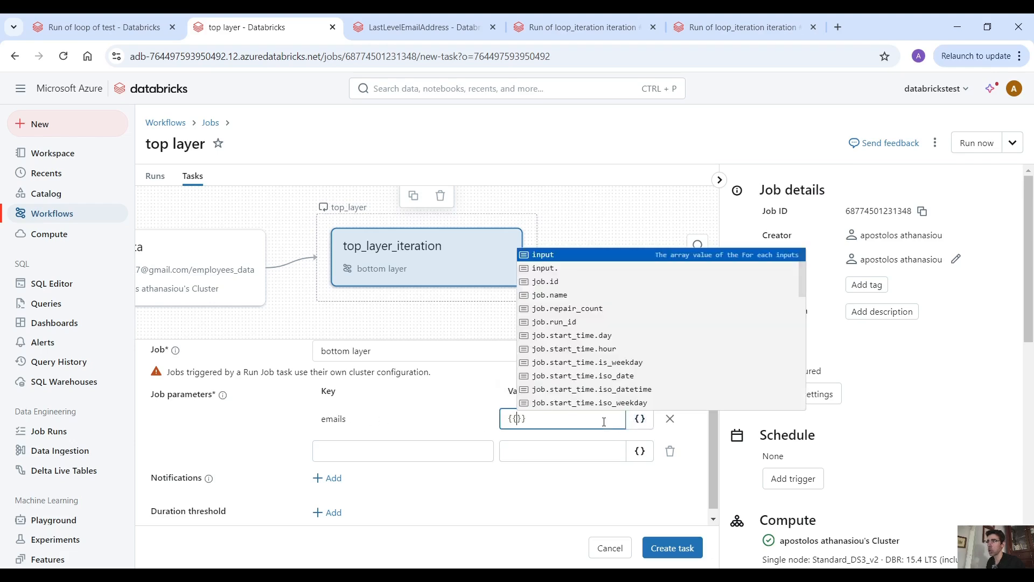
pyautogui.click(587, 262)
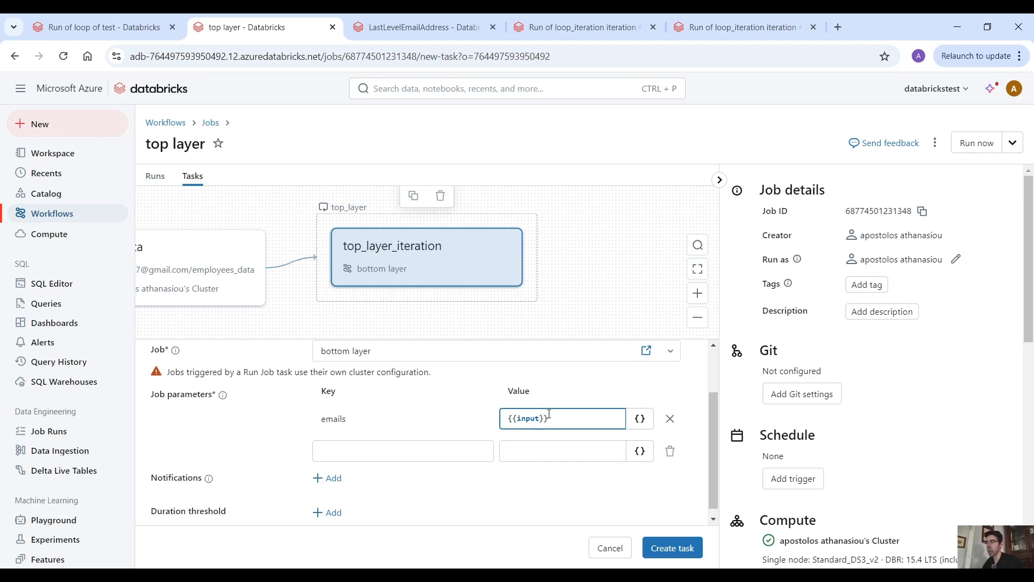
pyautogui.write('.email')
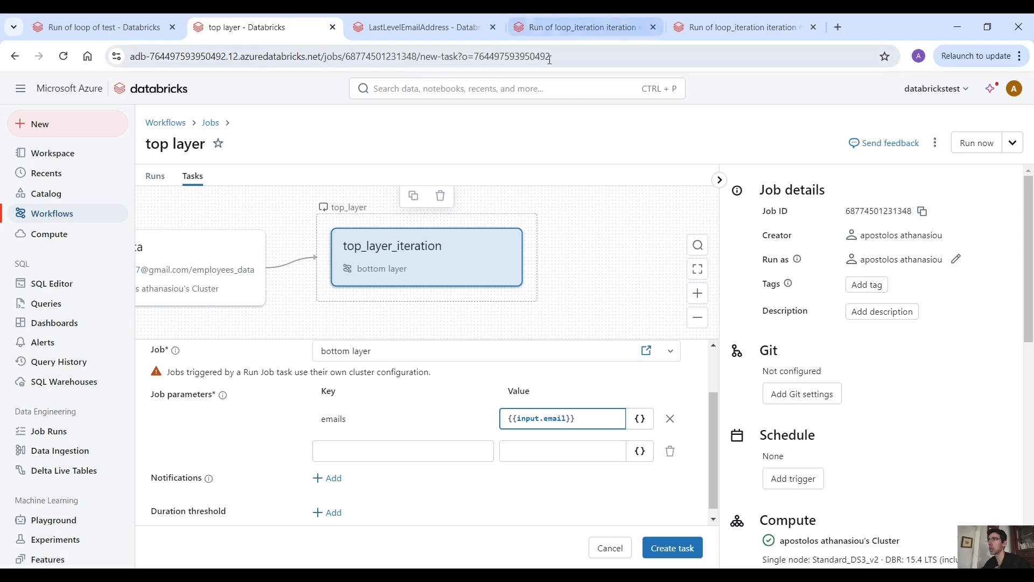
# Step: Check the email key in the employees_data notebook and the inputs expression of the top_layer loop
pyautogui.click(425, 27)
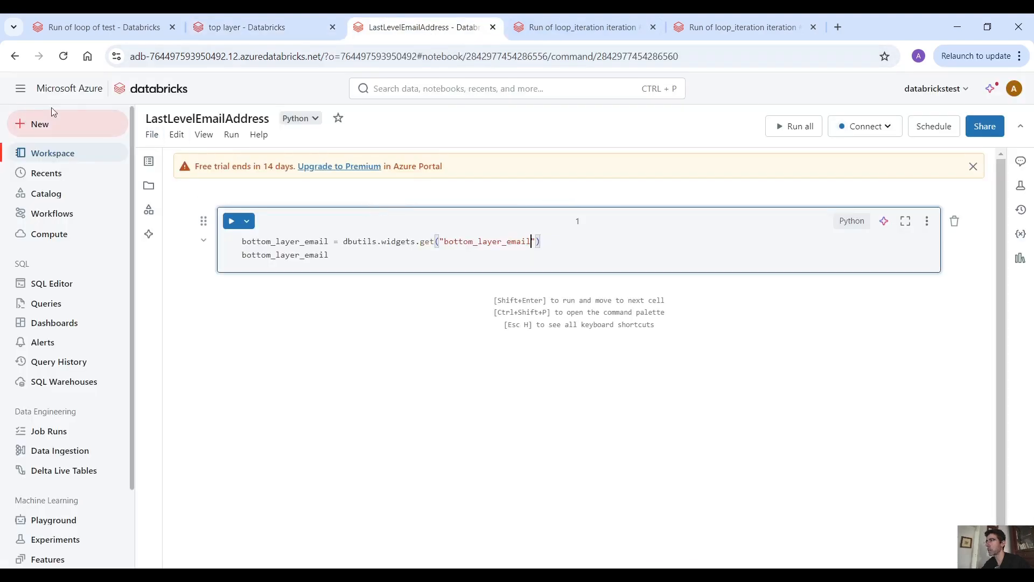
pyautogui.click(14, 60)
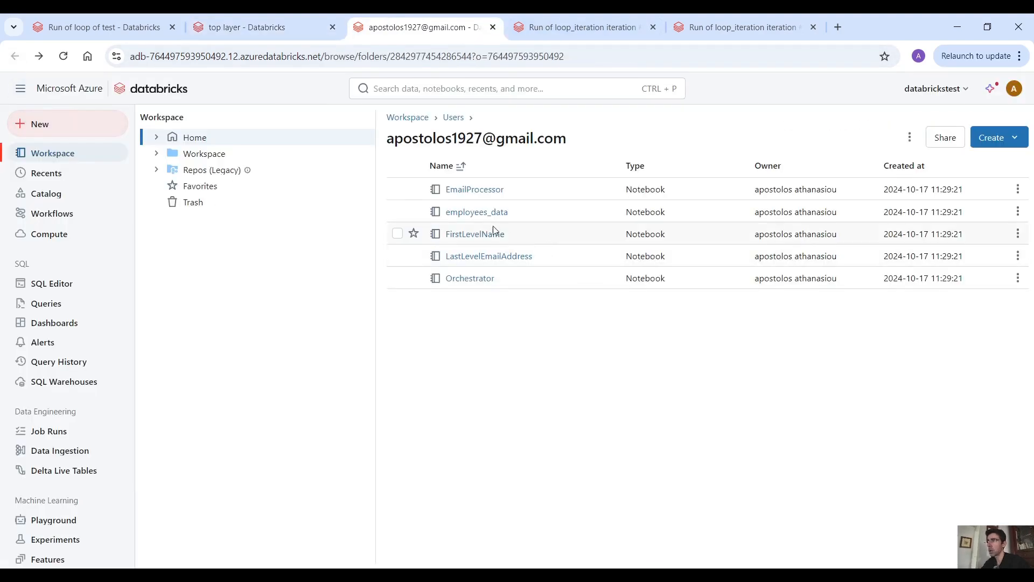
pyautogui.click(491, 230)
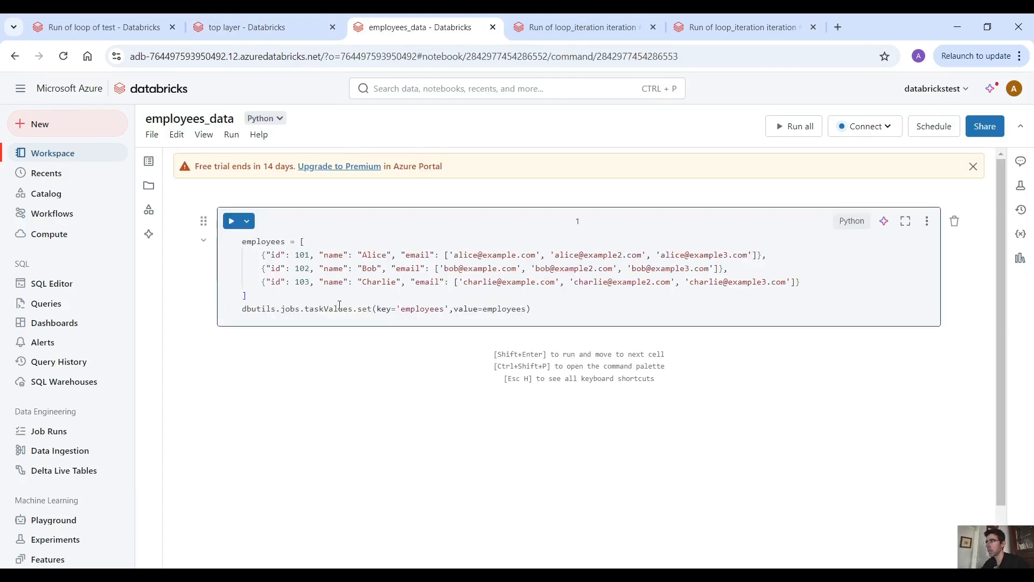
pyautogui.doubleClick(430, 284)
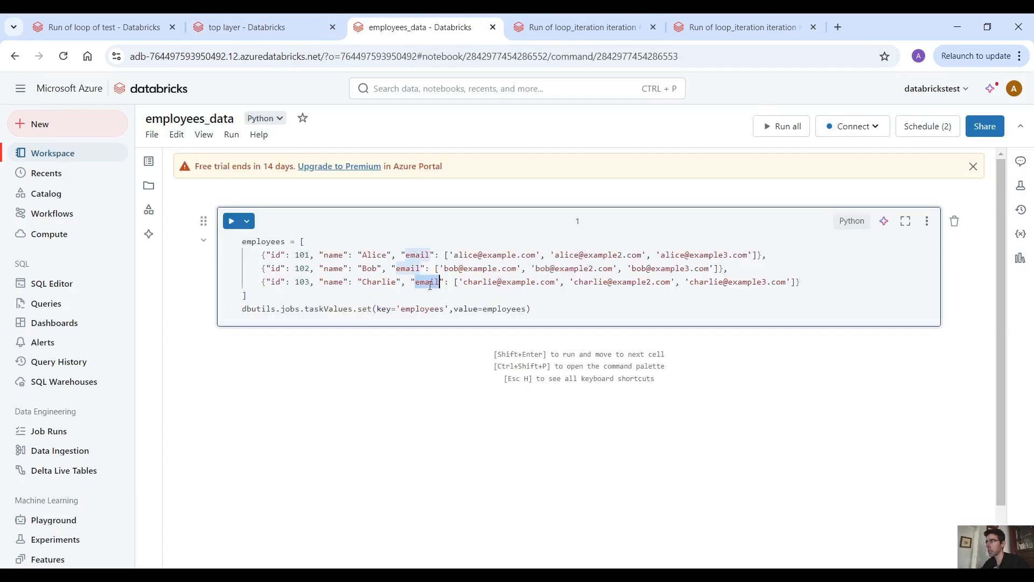
pyautogui.click(258, 27)
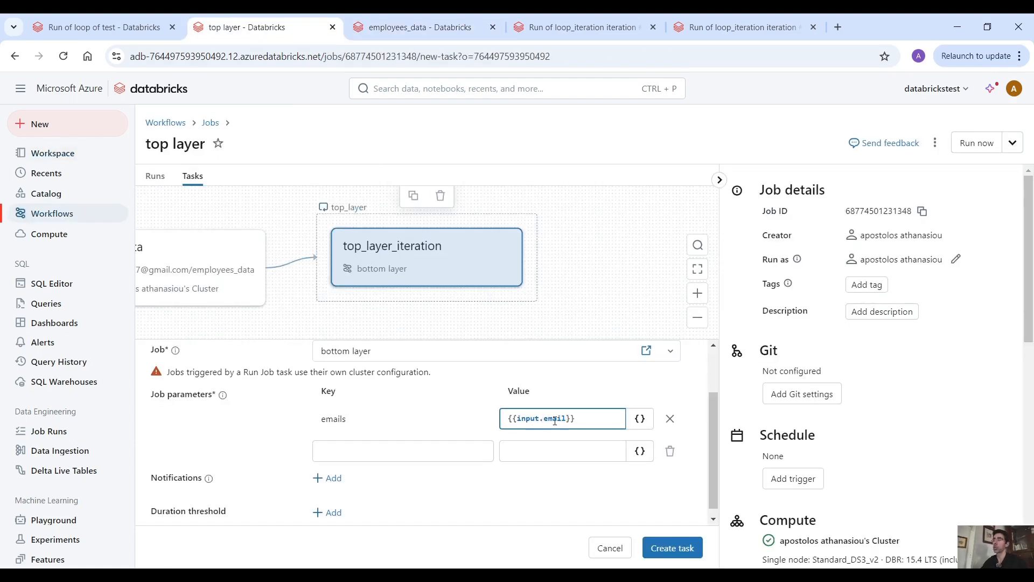
pyautogui.click(322, 221)
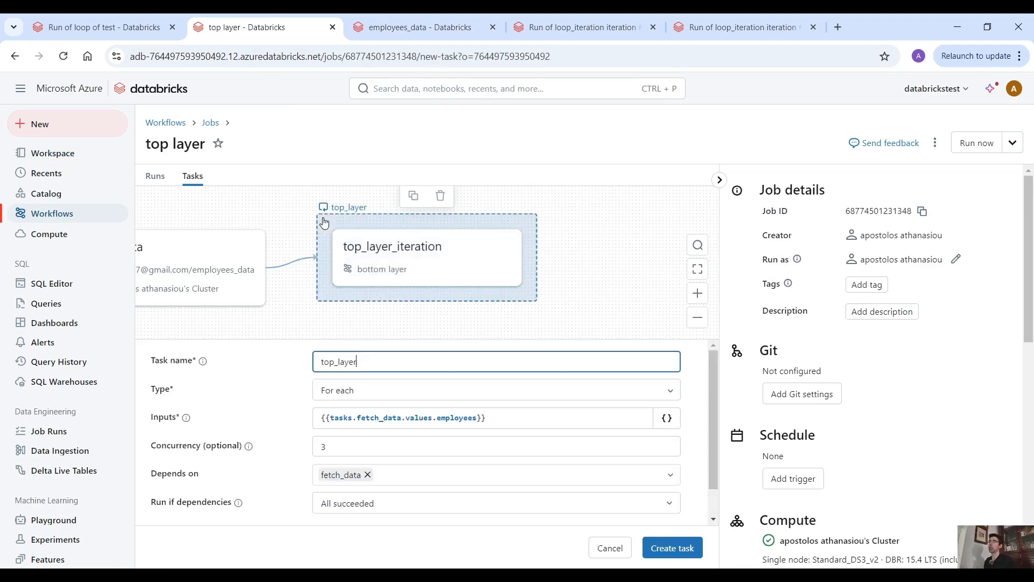
pyautogui.moveTo(496, 422); pyautogui.dragTo(319, 418)
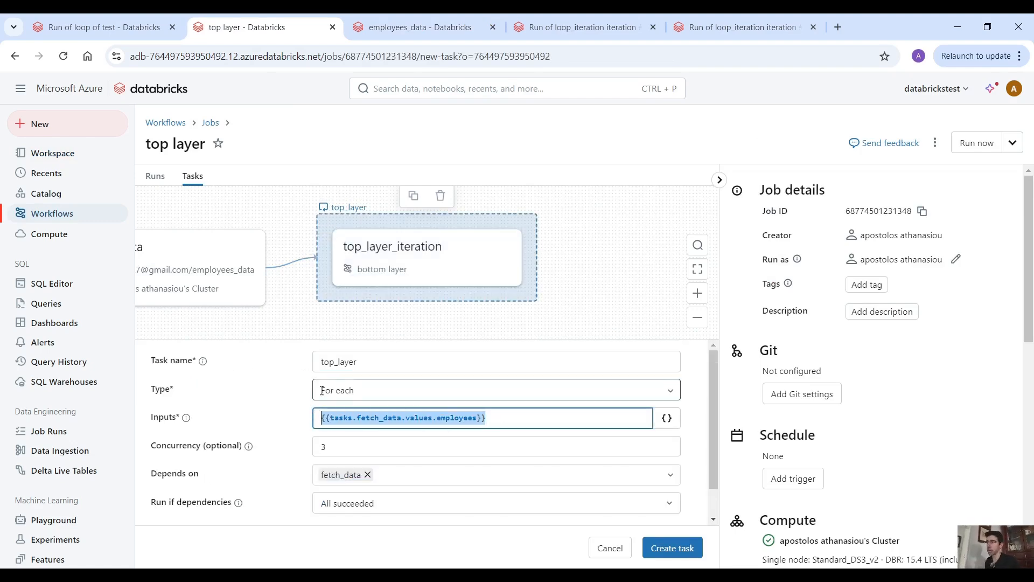
# Step: Give top_layer_iteration's emails parameter the value {{input.email}}, create the task and save the pending changes
pyautogui.click(404, 257)
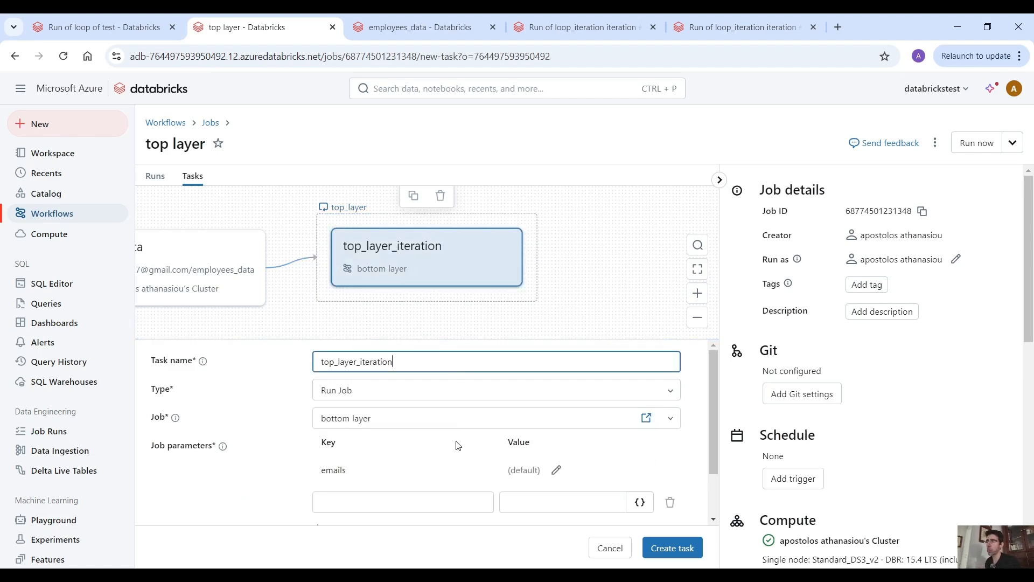
pyautogui.click(553, 474)
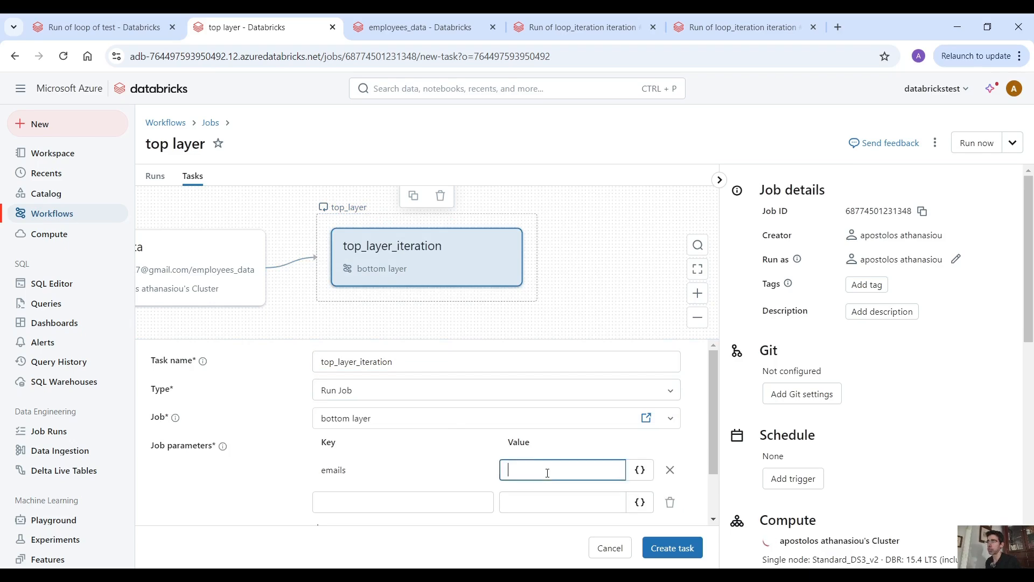
pyautogui.click(637, 468)
pyautogui.click(589, 319)
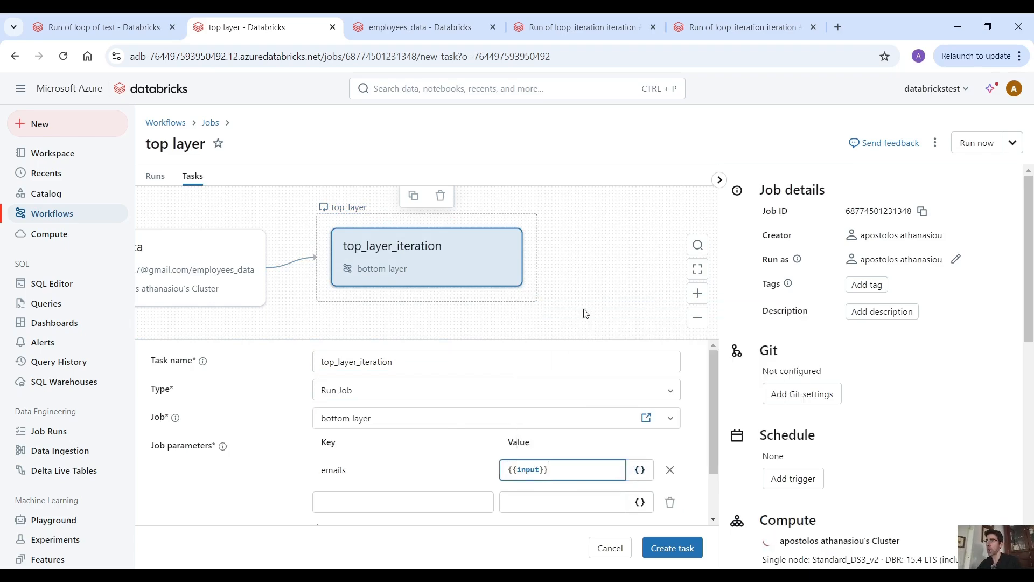
pyautogui.write('.email')
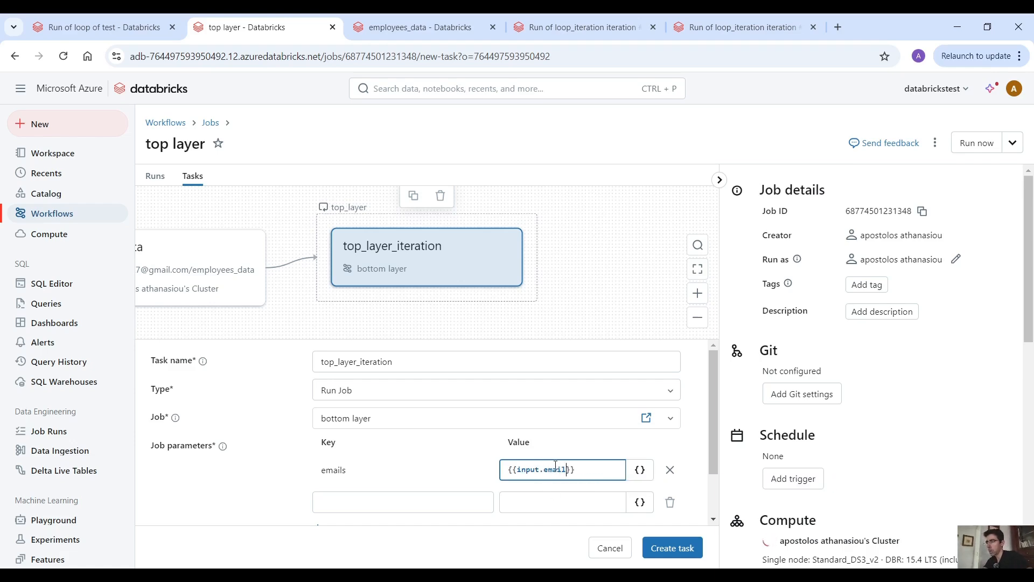
pyautogui.click(684, 549)
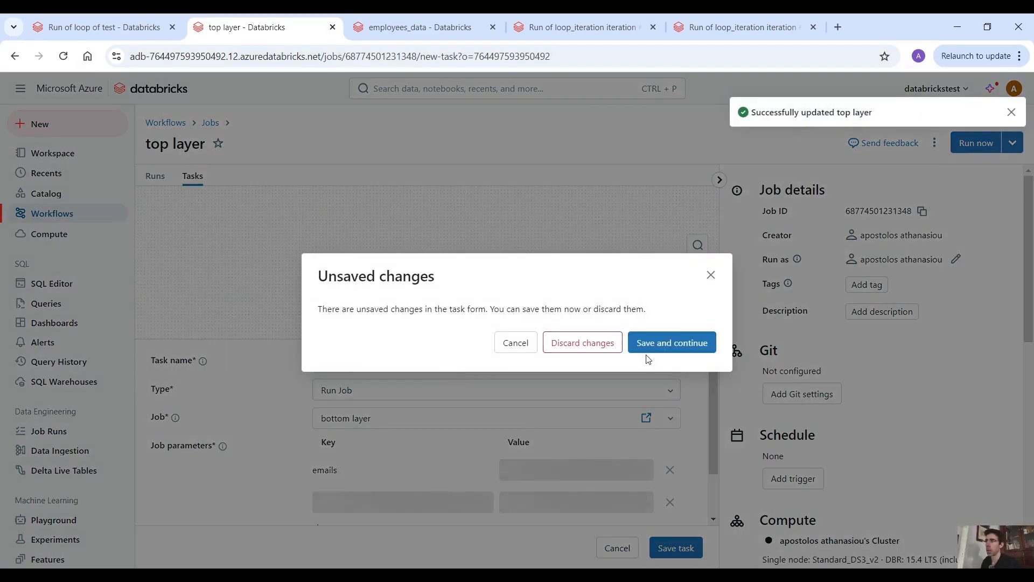
pyautogui.click(651, 348)
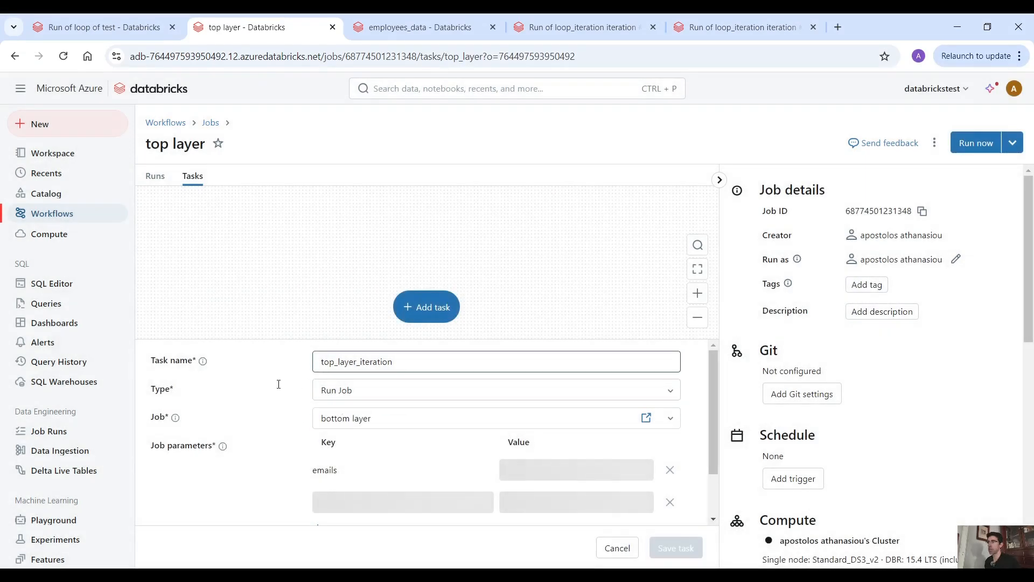
# Step: Review the top layer job's task graph and the job and parameter settings of the top_layer_iteration task
pyautogui.click(332, 232)
pyautogui.doubleClick(334, 290)
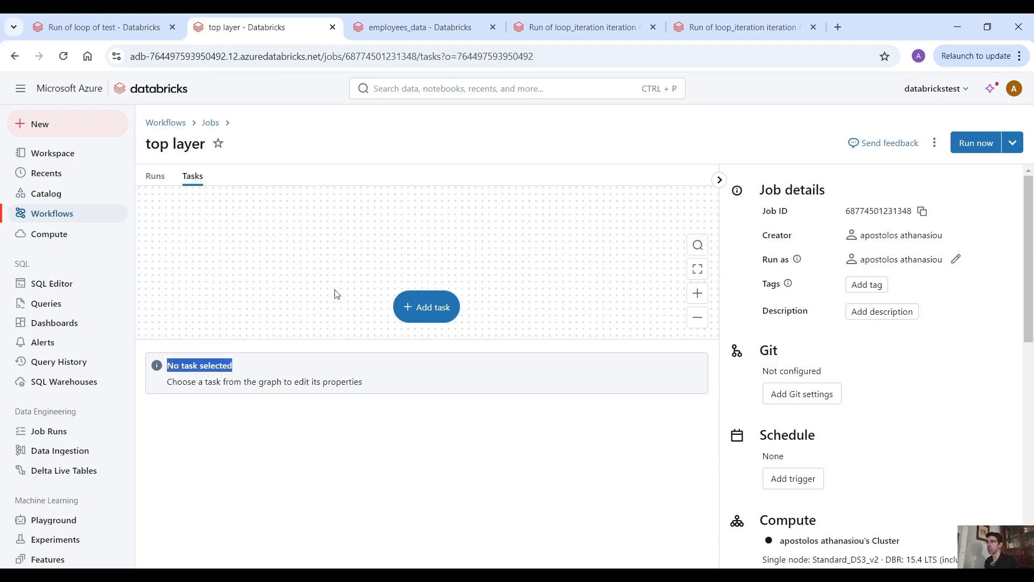
pyautogui.moveTo(334, 291); pyautogui.dragTo(334, 268)
pyautogui.click(696, 320)
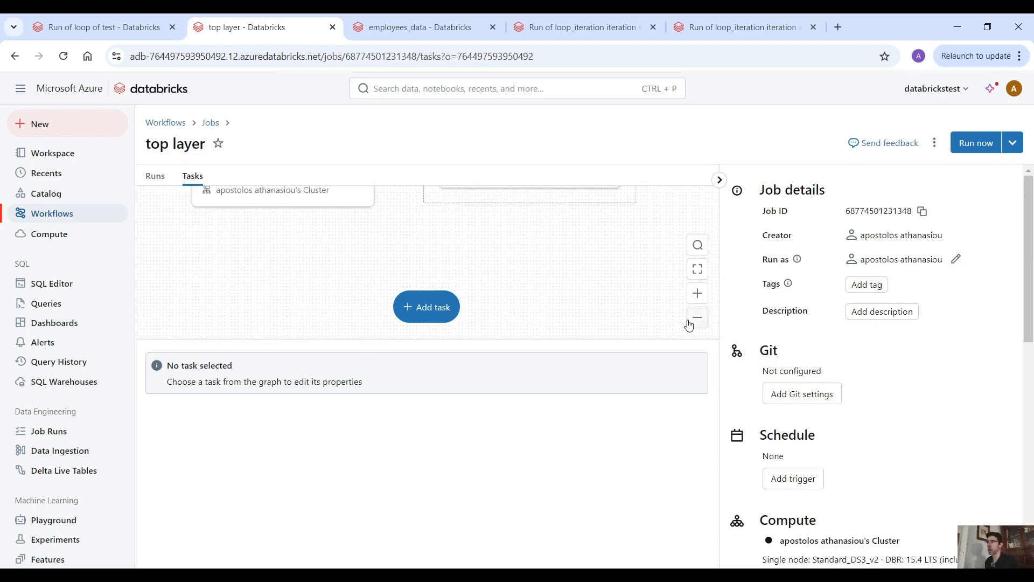
pyautogui.moveTo(522, 288); pyautogui.dragTo(523, 292)
pyautogui.scroll(2, 523, 292)
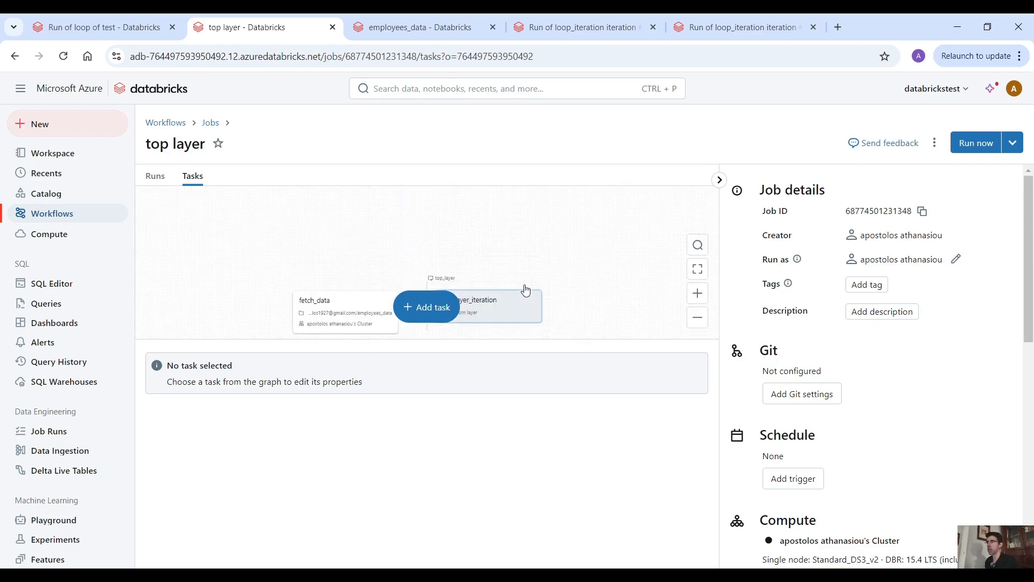
pyautogui.scroll(-1, 523, 291)
pyautogui.click(698, 293)
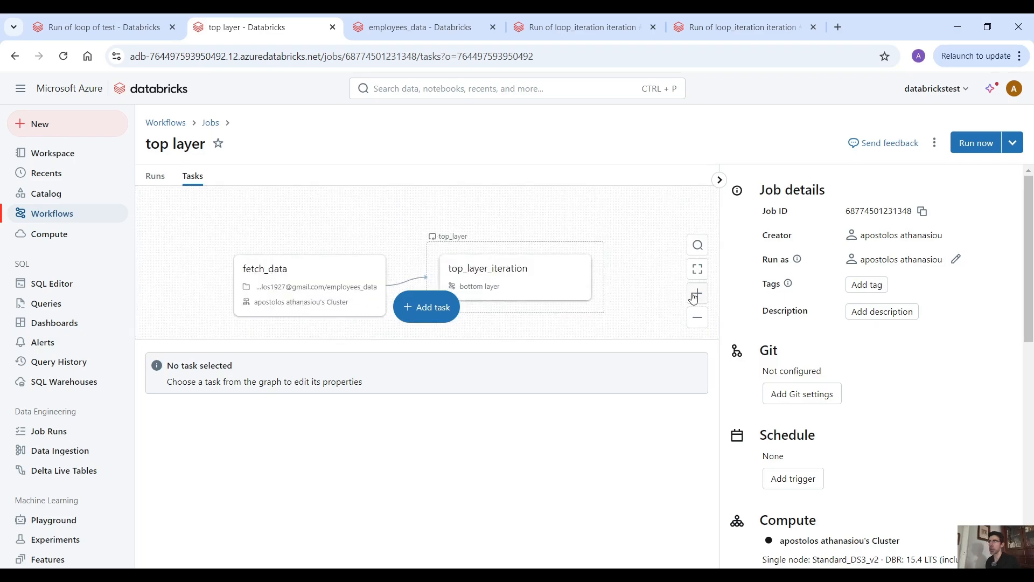
pyautogui.click(535, 272)
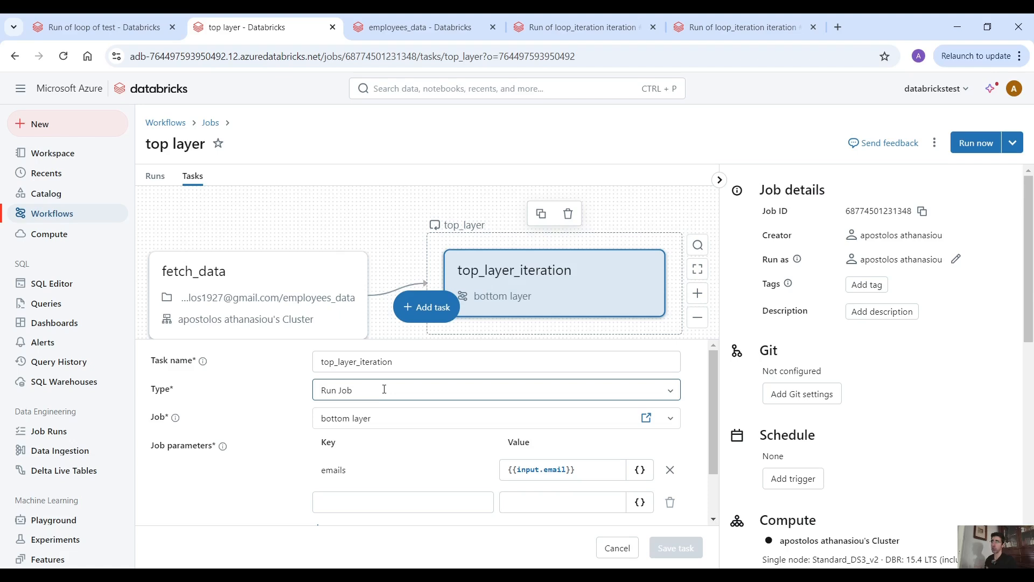
pyautogui.scroll(-1, 452, 451)
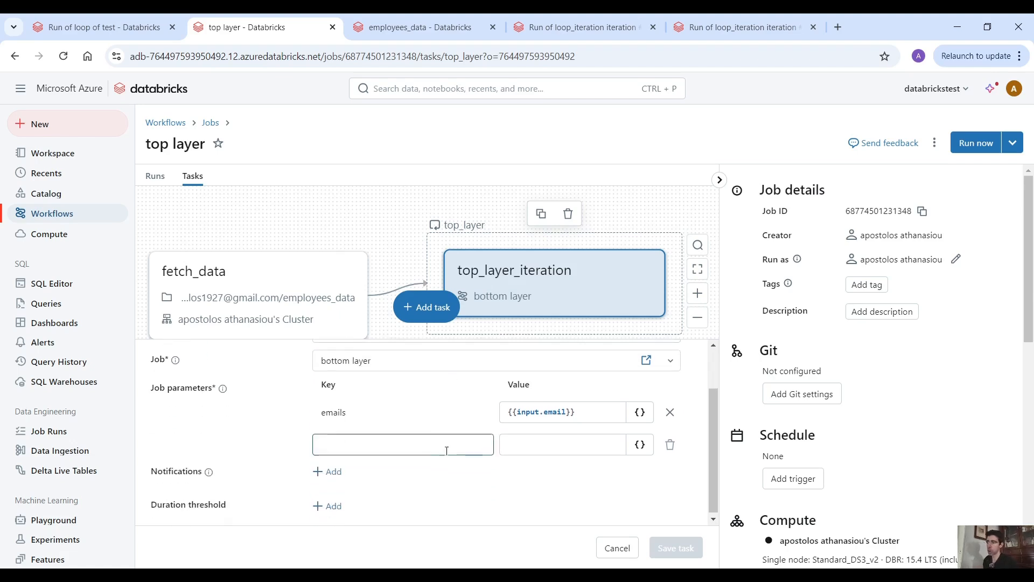
pyautogui.scroll(1, 346, 436)
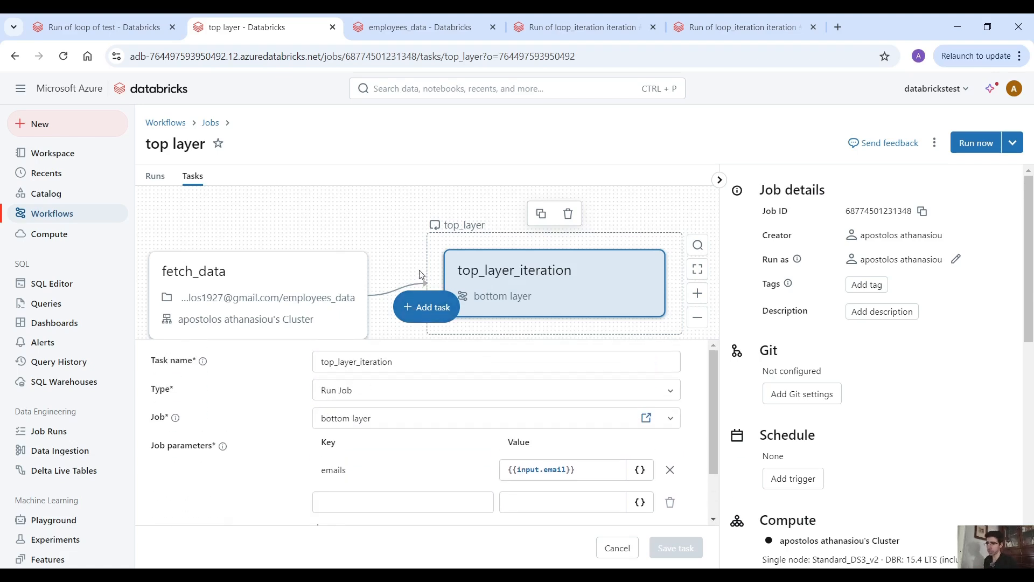
# Step: Try a concurrency of 1 on the top_layer loop and restore it to 3
pyautogui.click(437, 255)
pyautogui.doubleClick(323, 446)
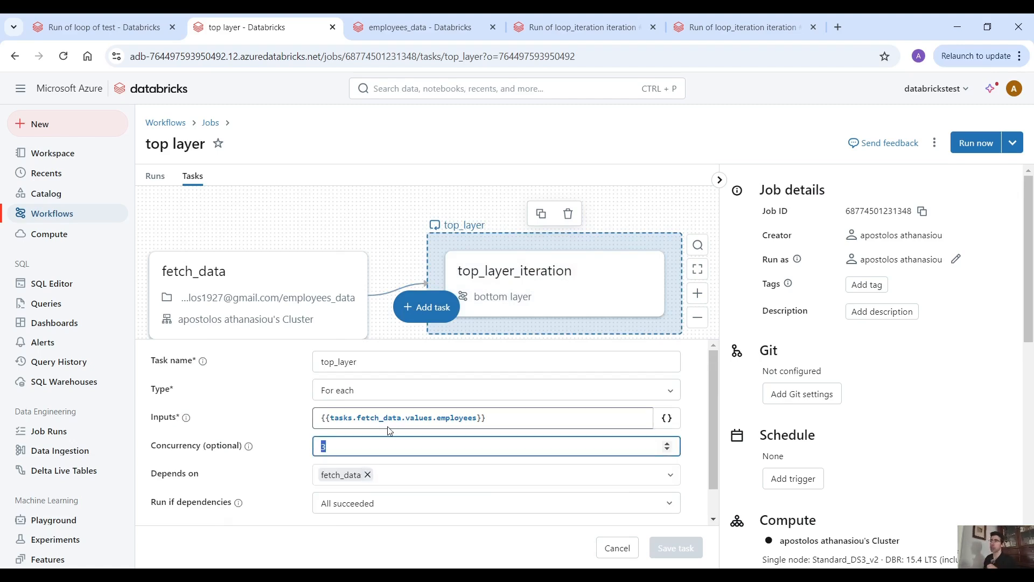
pyautogui.write('1')
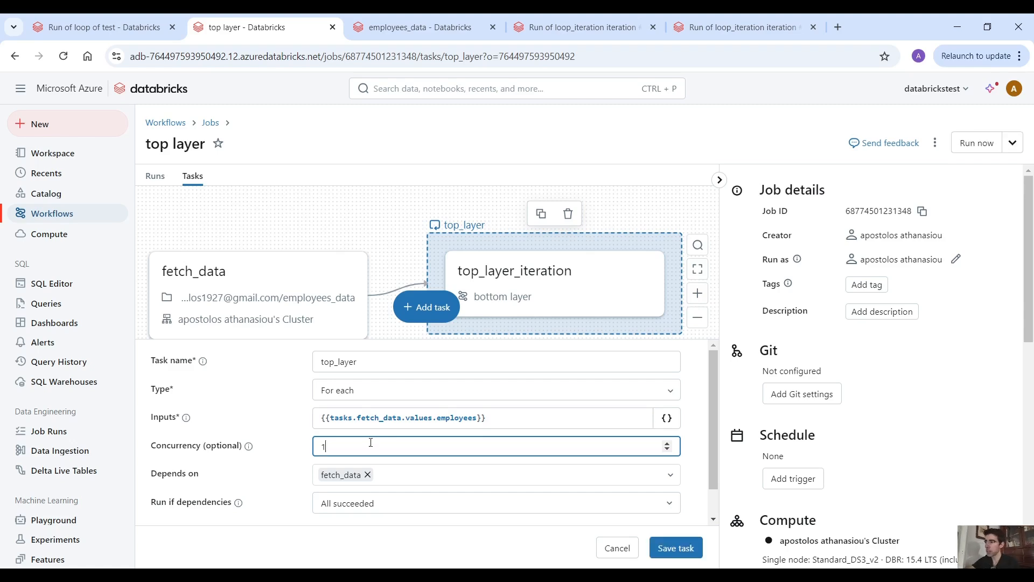
pyautogui.write('3')
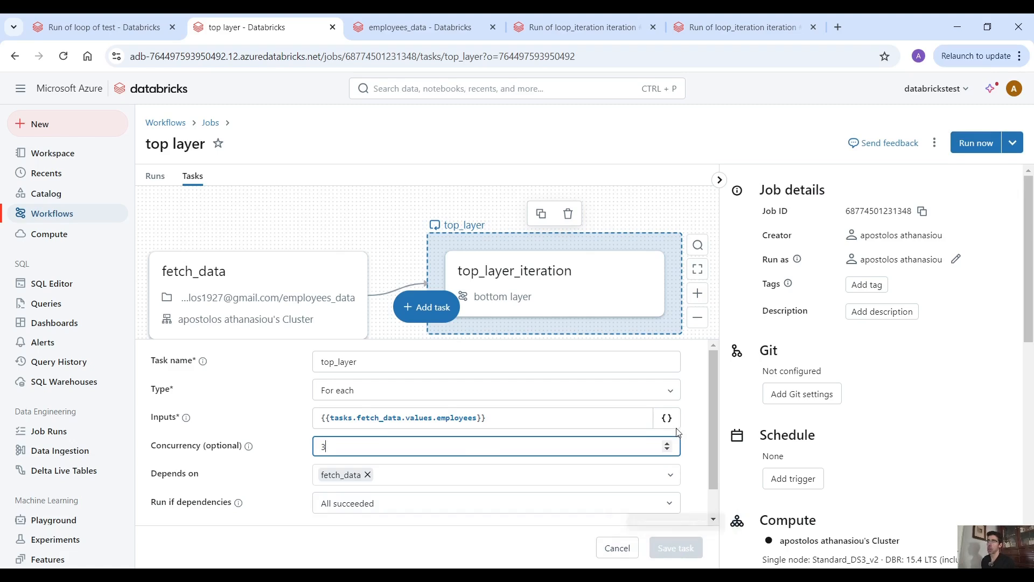
pyautogui.click(694, 434)
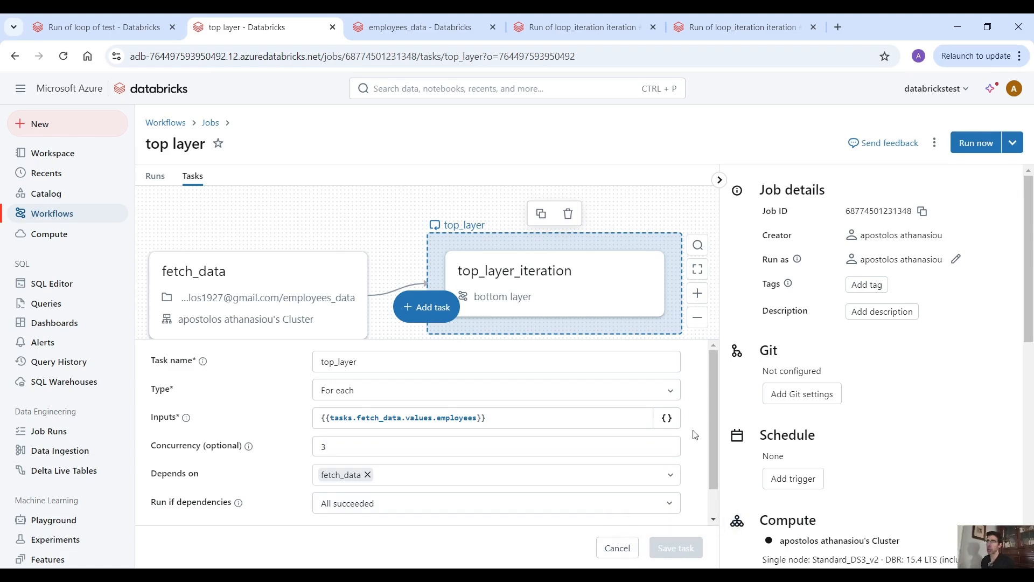
pyautogui.click(550, 449)
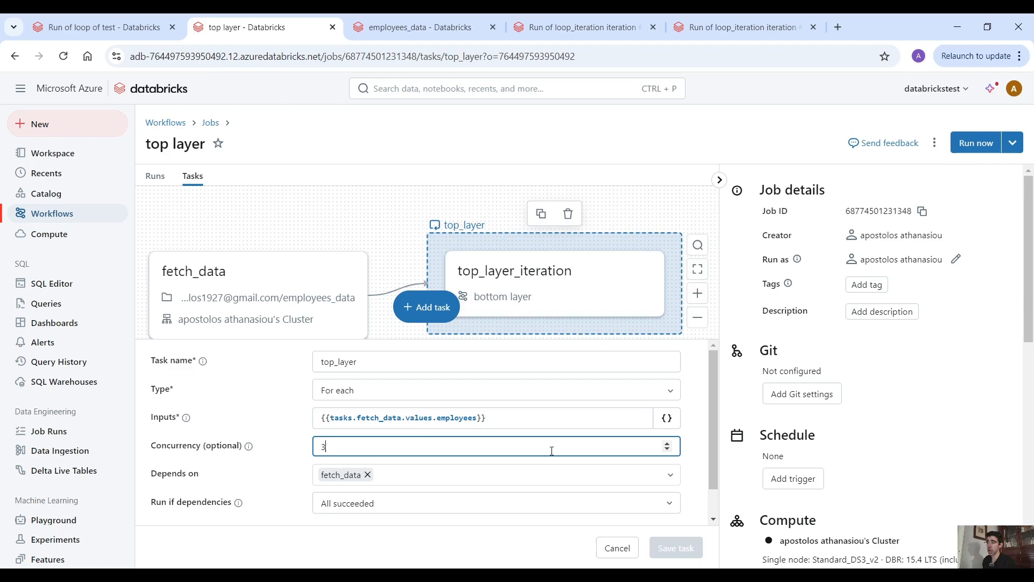
pyautogui.click(425, 364)
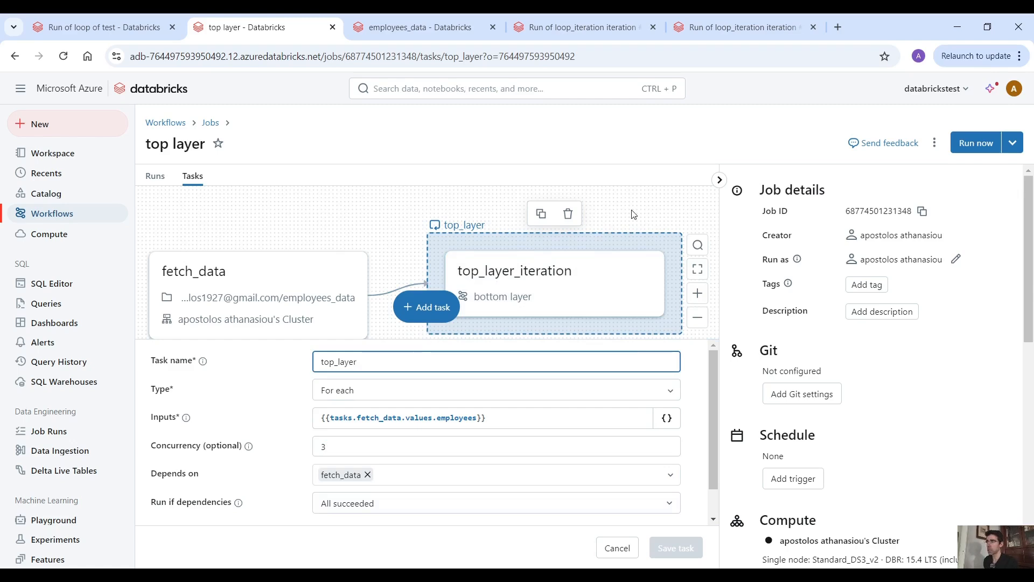
# Step: Run the top layer job and open the triggered run's details
pyautogui.click(966, 151)
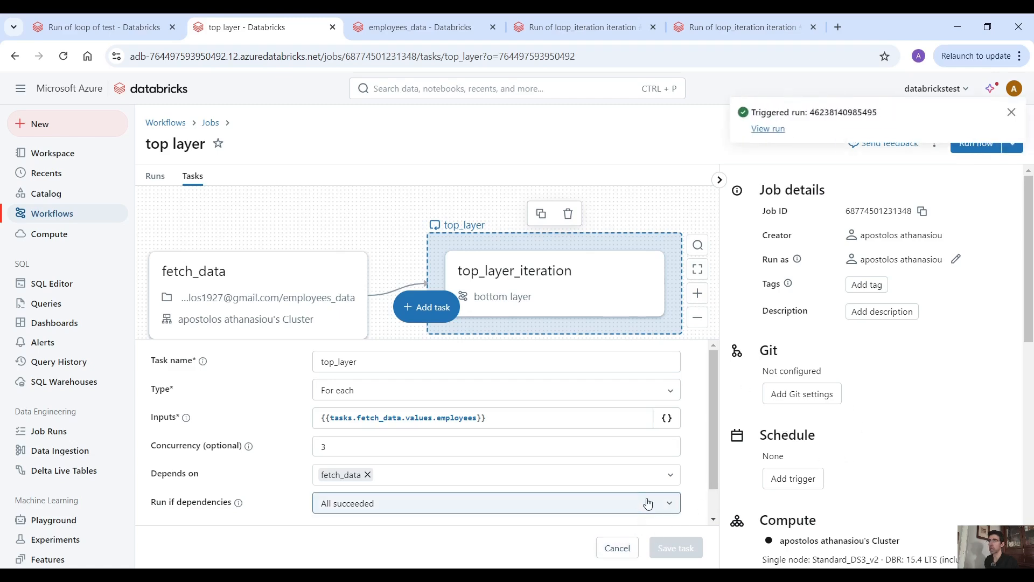
pyautogui.click(767, 128)
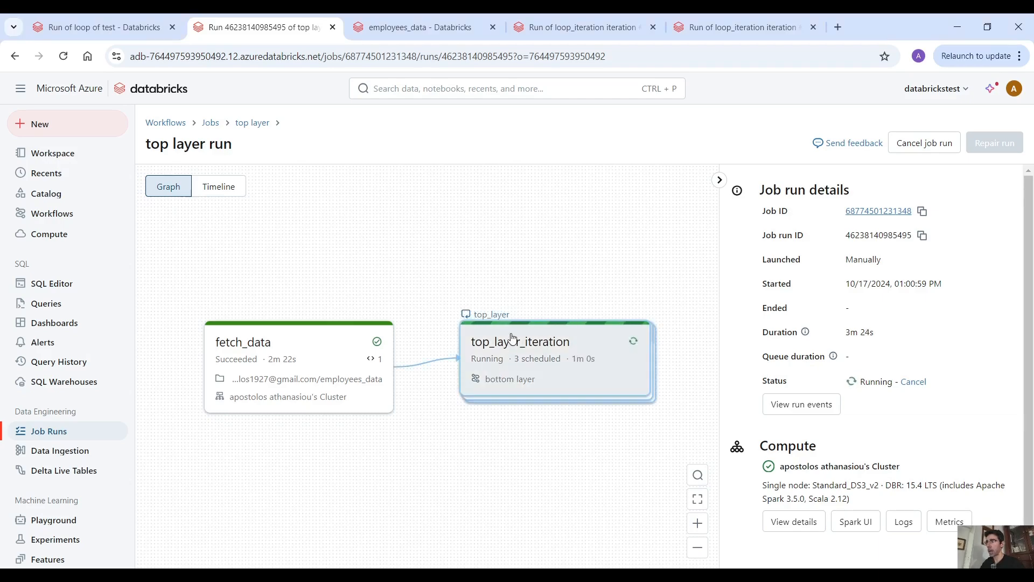
# Step: Inspect the top_layer loop's first employee run, its bottom_layer_loop email inputs and the notebook output of iteration #0
pyautogui.click(541, 339)
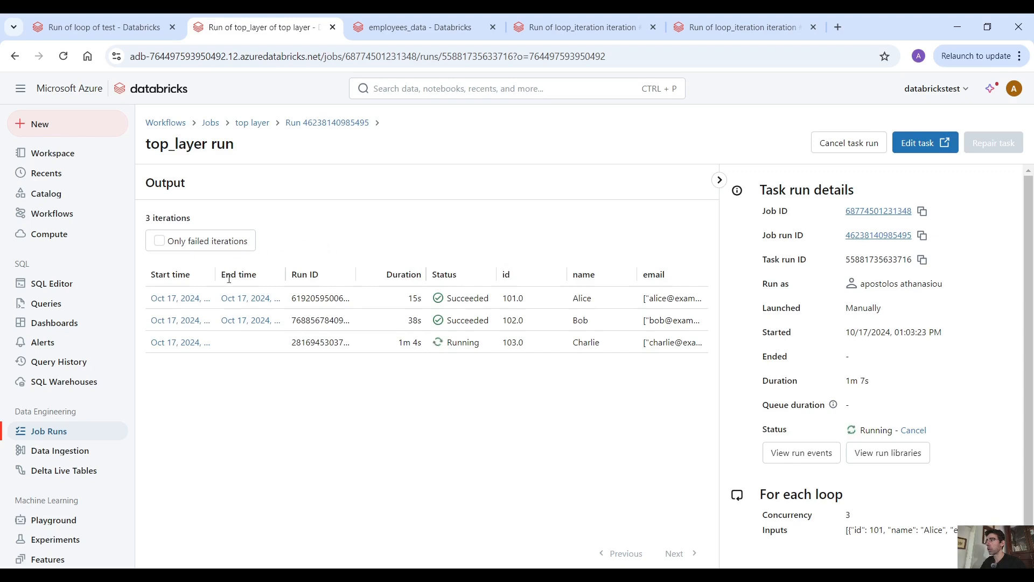
pyautogui.click(194, 304)
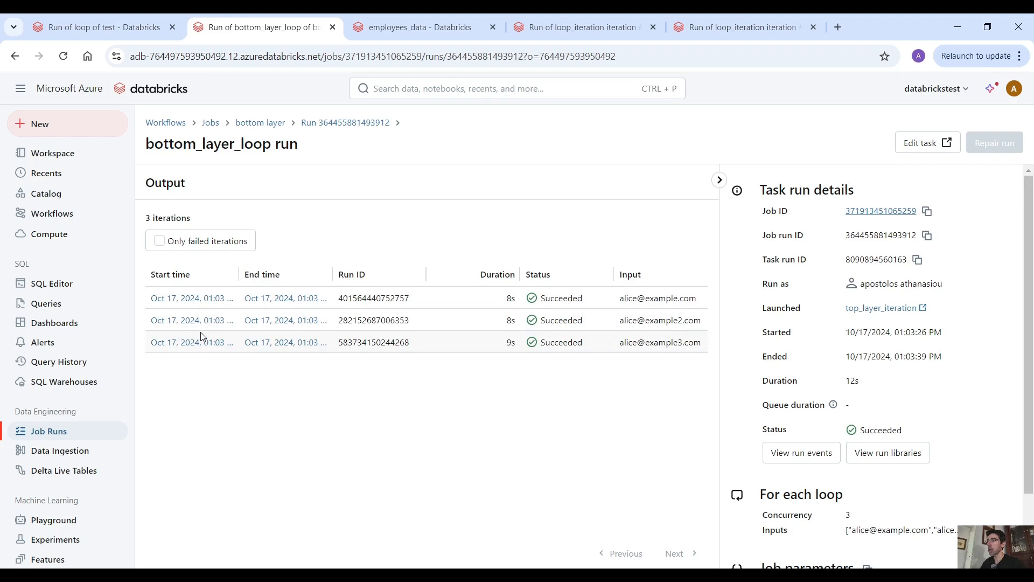
pyautogui.click(204, 300)
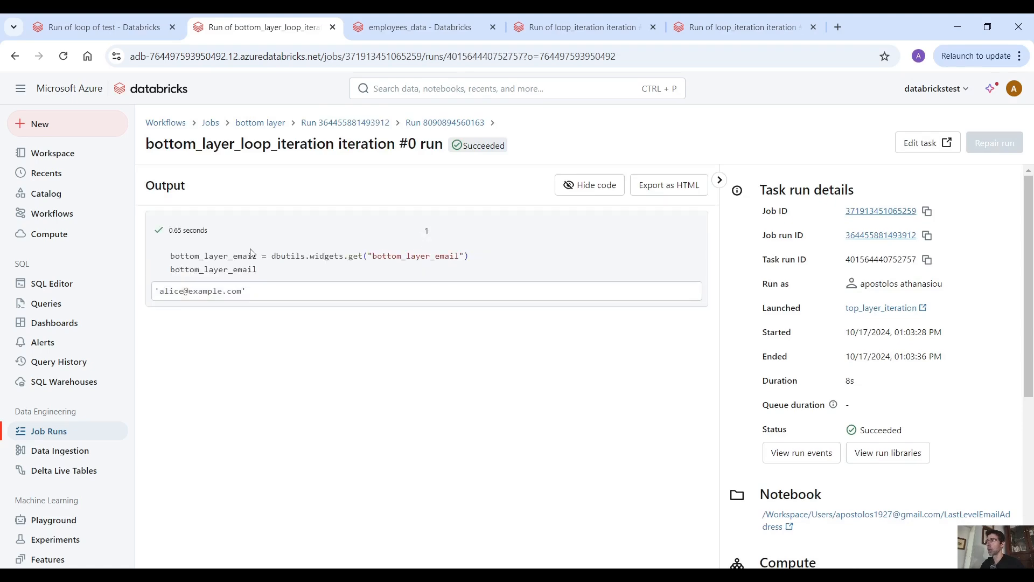
pyautogui.moveTo(246, 291); pyautogui.dragTo(189, 291)
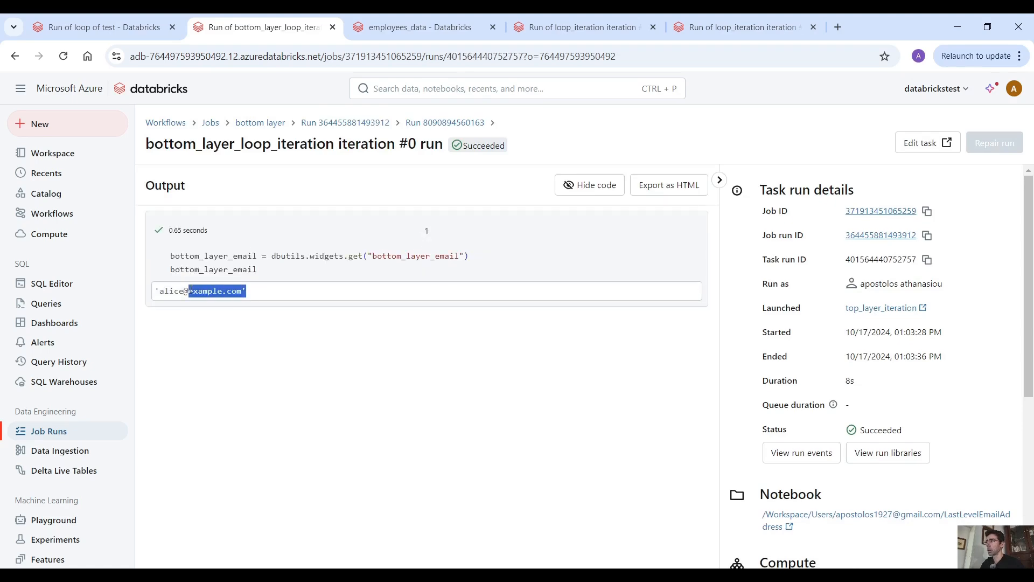
pyautogui.click(14, 57)
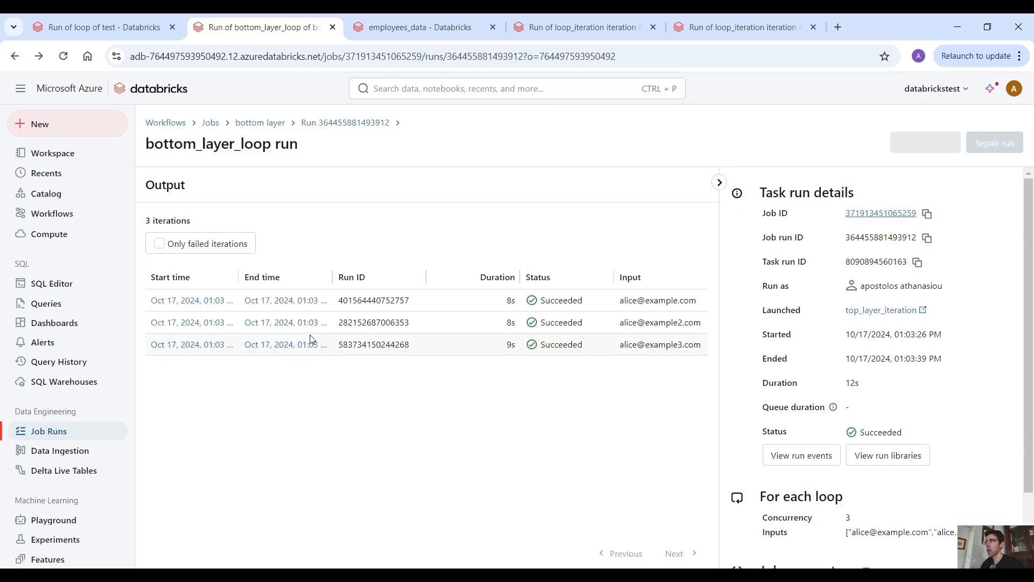
pyautogui.moveTo(629, 321); pyautogui.dragTo(683, 346)
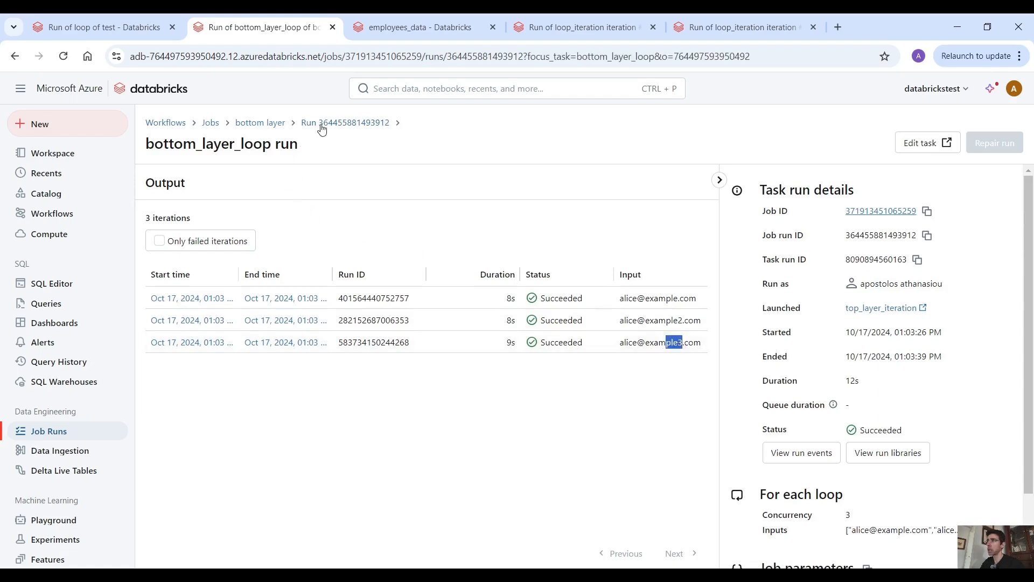
# Step: From the bottom layer job's run list, open the second run and view the notebook output of its iteration #1
pyautogui.click(278, 129)
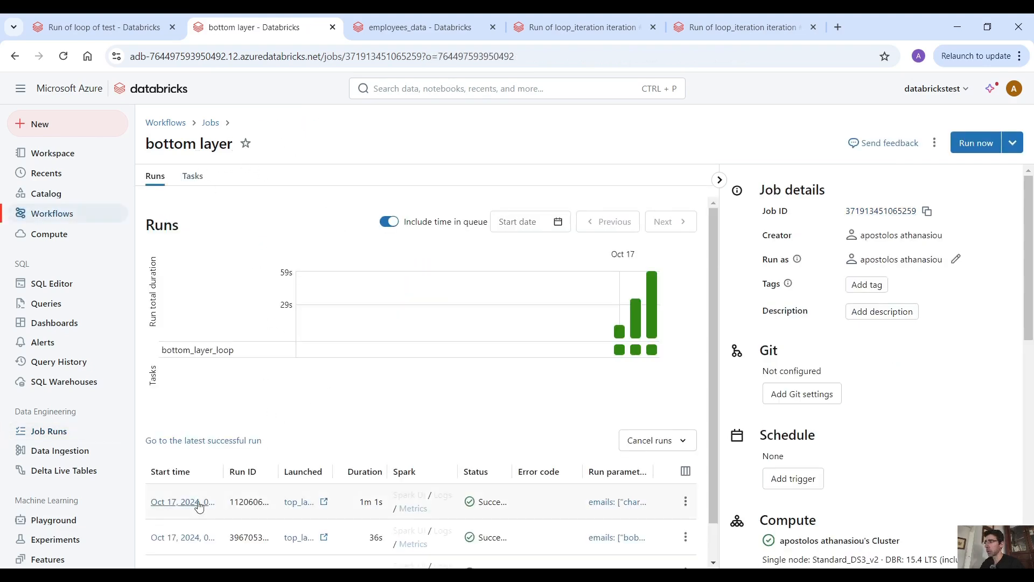
pyautogui.scroll(-1, 377, 484)
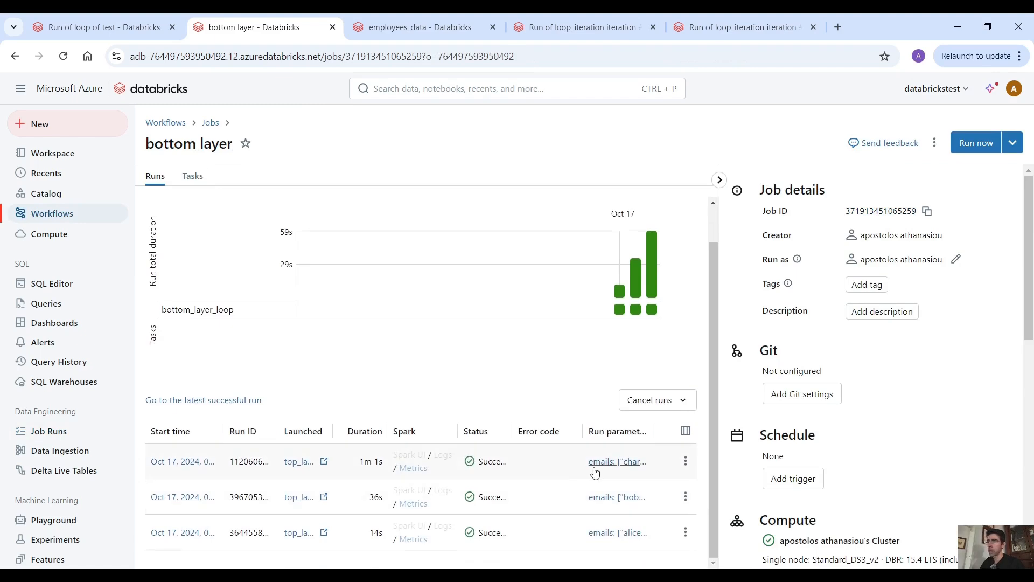
pyautogui.click(193, 498)
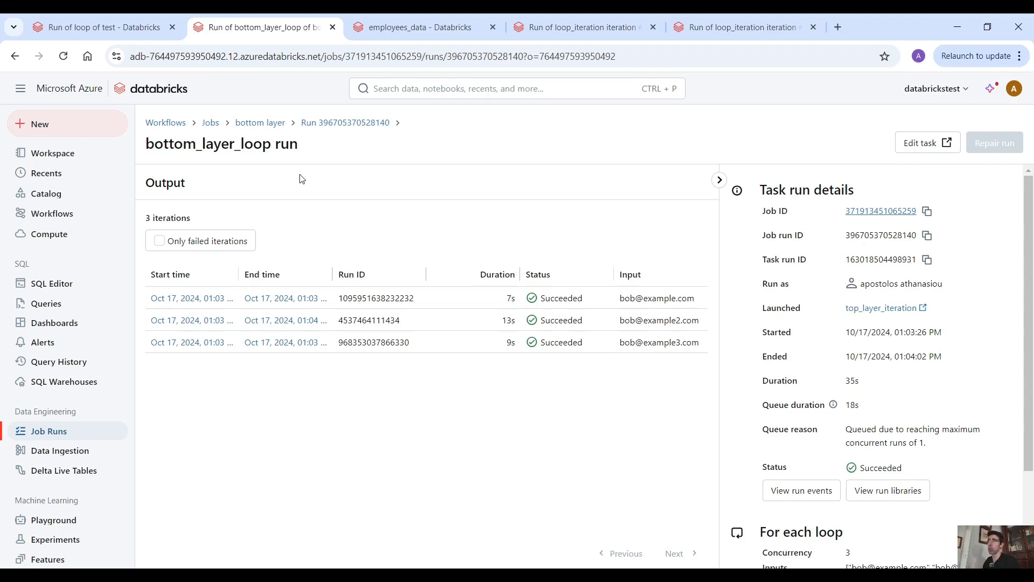
pyautogui.click(182, 322)
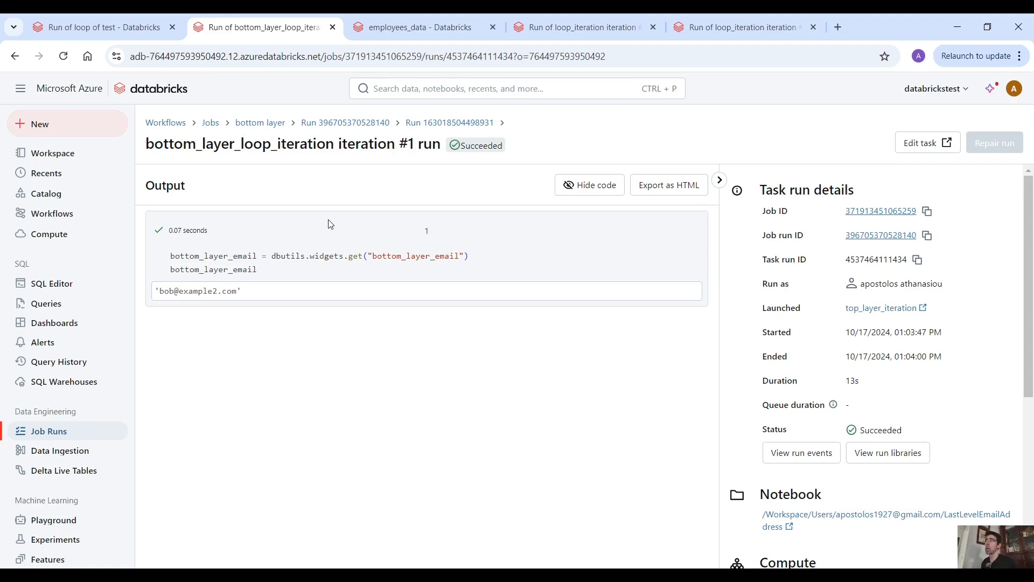
# Step: Review the employees list and the taskValues.set call in the employees_data notebook
pyautogui.click(422, 28)
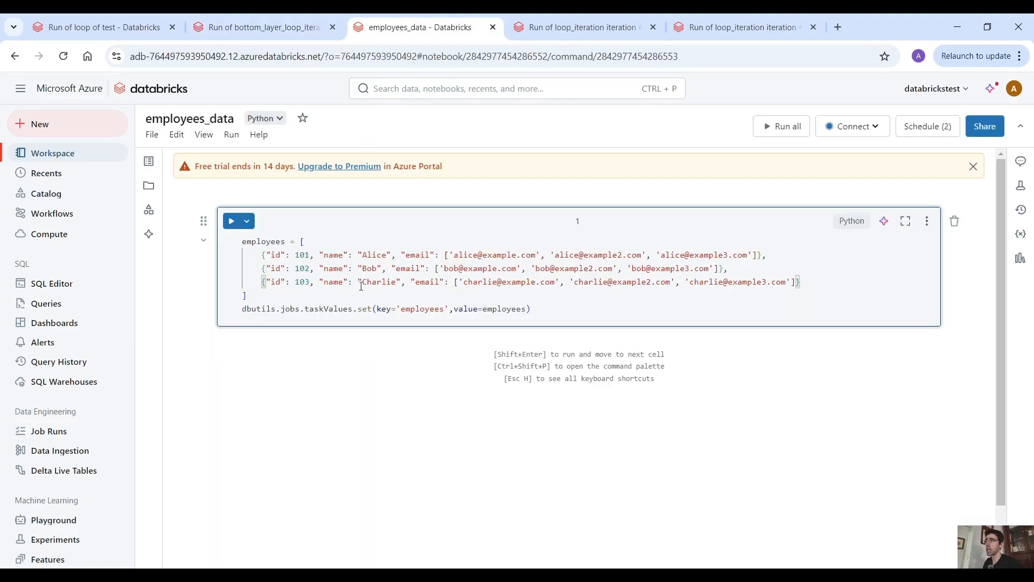
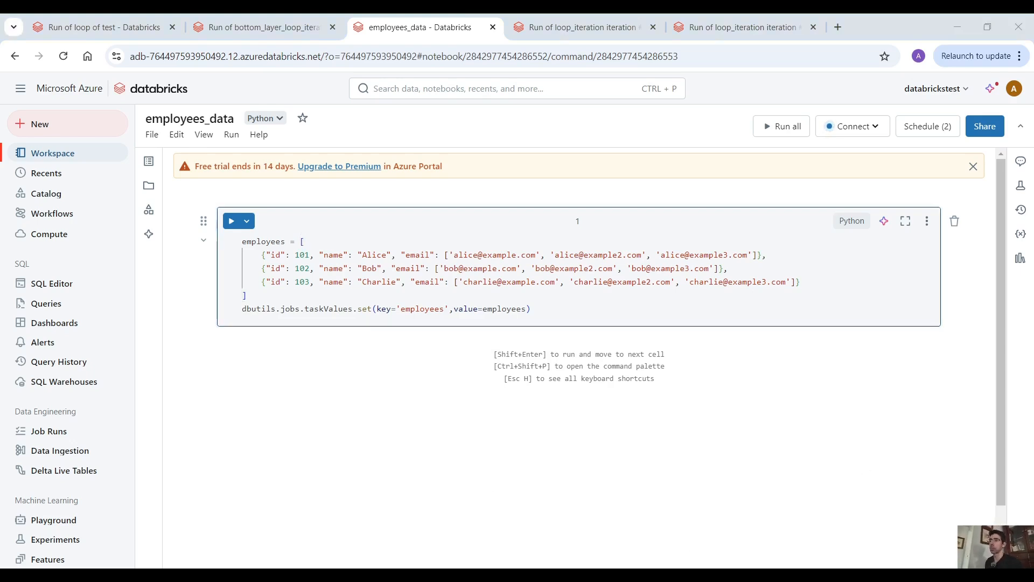
pyautogui.scroll(-1, 579, 345)
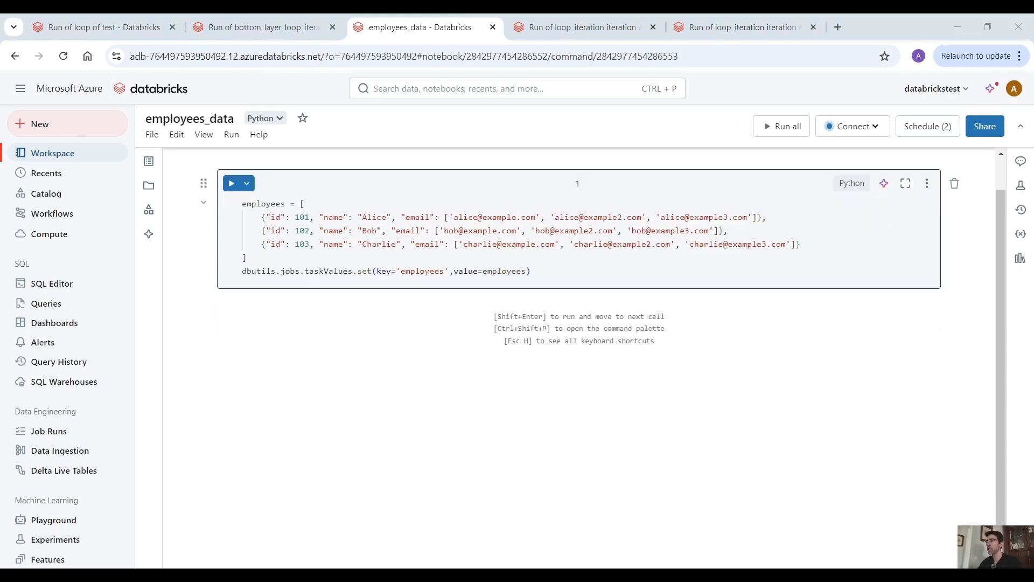
pyautogui.click(421, 396)
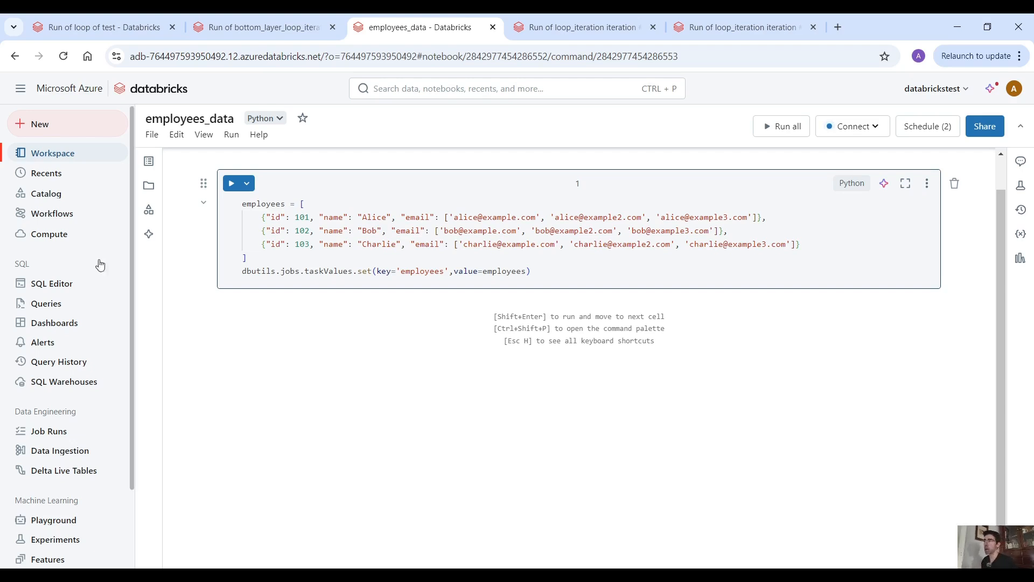
# Step: Review the test job's task graph and the settings of its For each task named loop
pyautogui.click(67, 214)
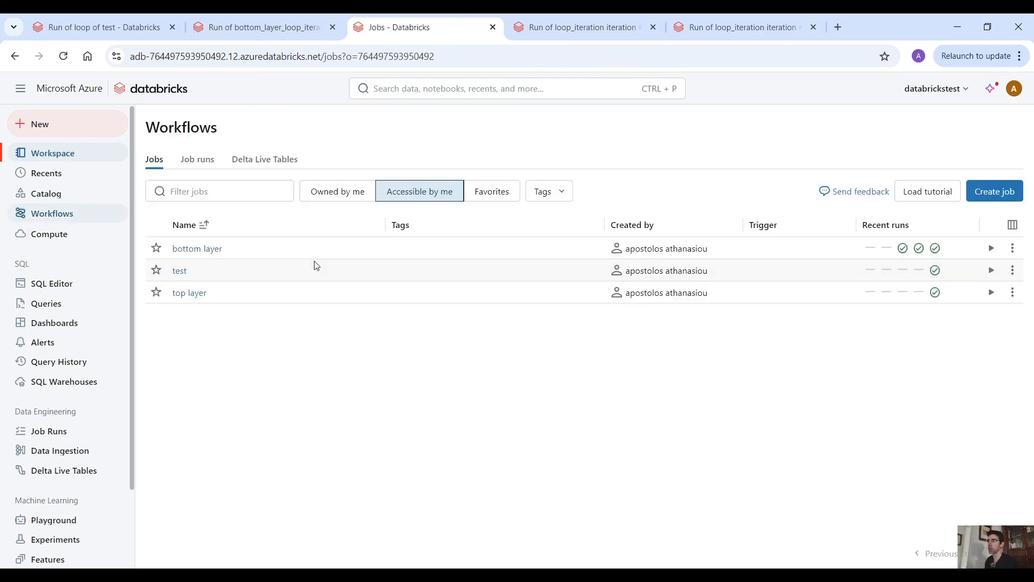
pyautogui.click(187, 271)
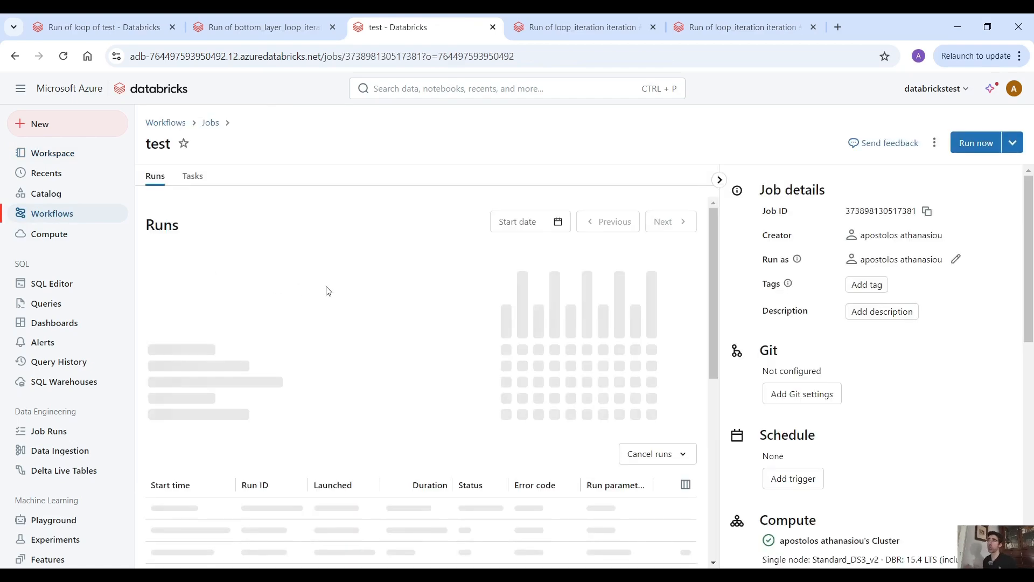
pyautogui.click(202, 184)
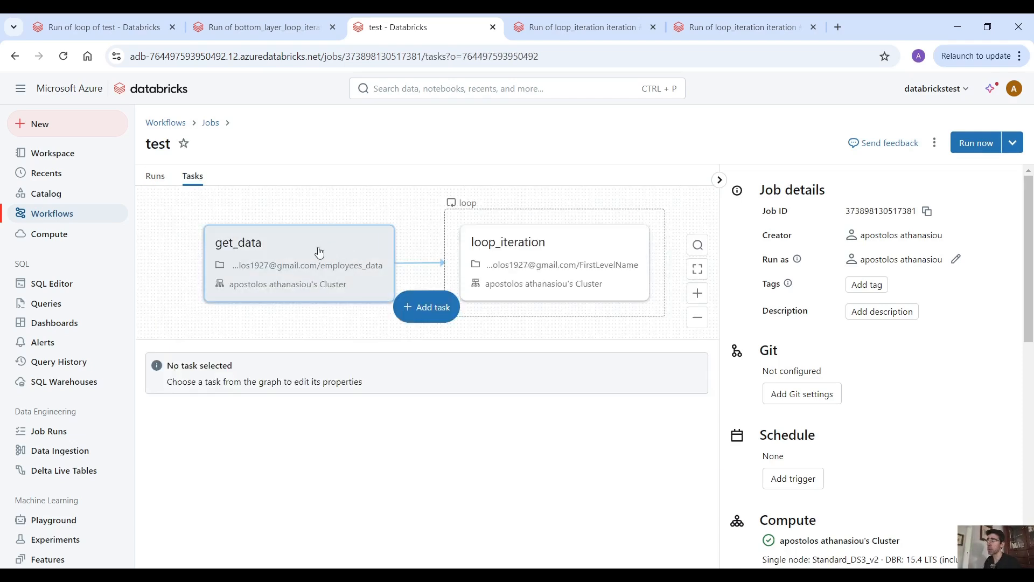
pyautogui.click(508, 222)
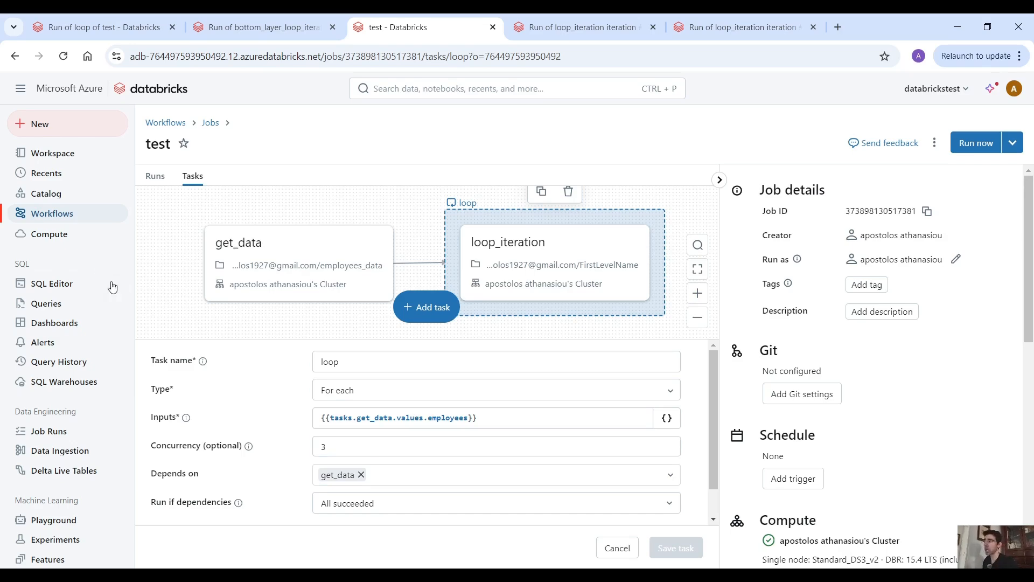
# Step: Review the top layer job's task graph and the Run Job settings of top_layer_iteration
pyautogui.click(80, 215)
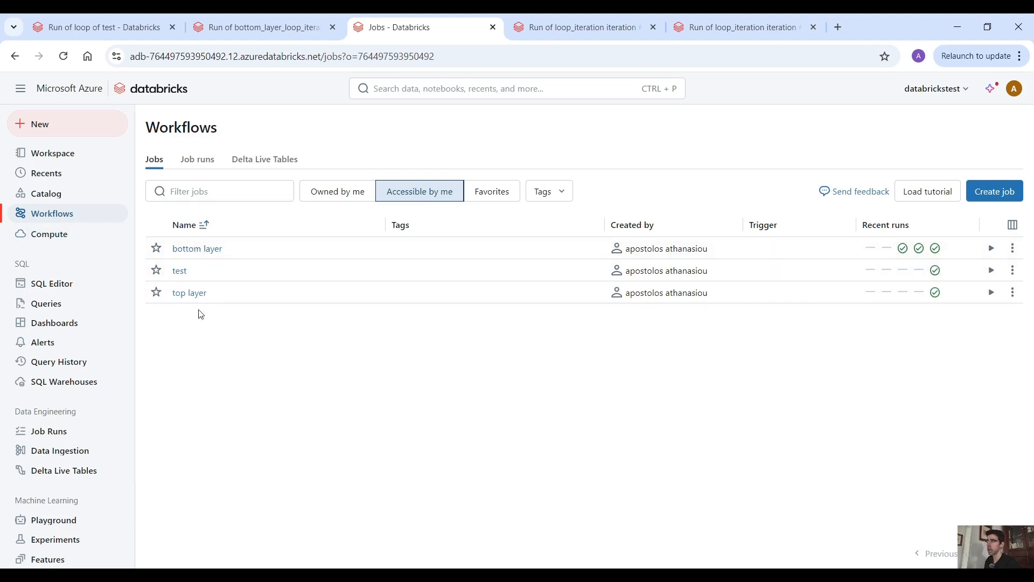
pyautogui.click(191, 293)
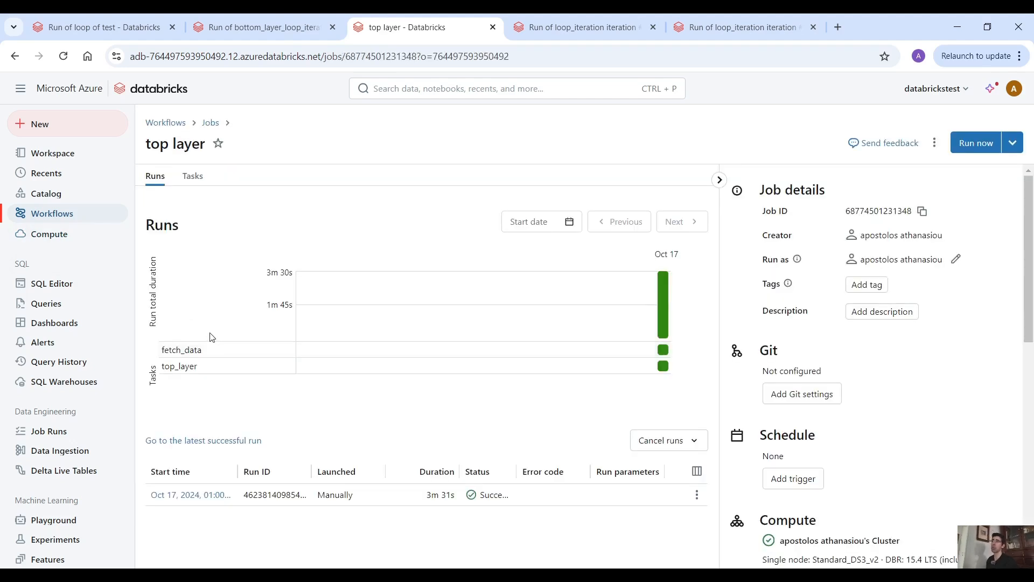
pyautogui.click(194, 182)
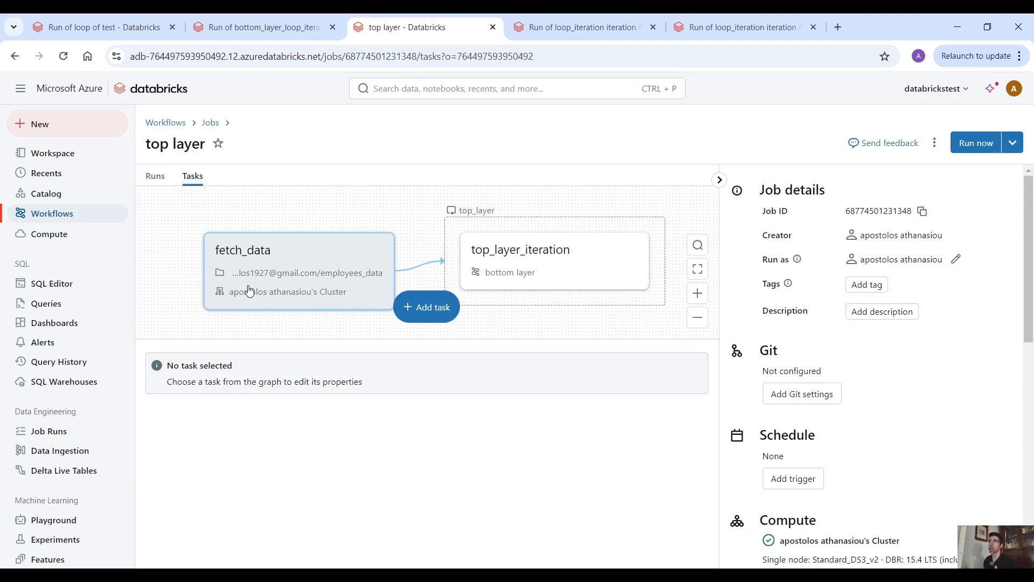
pyautogui.click(502, 234)
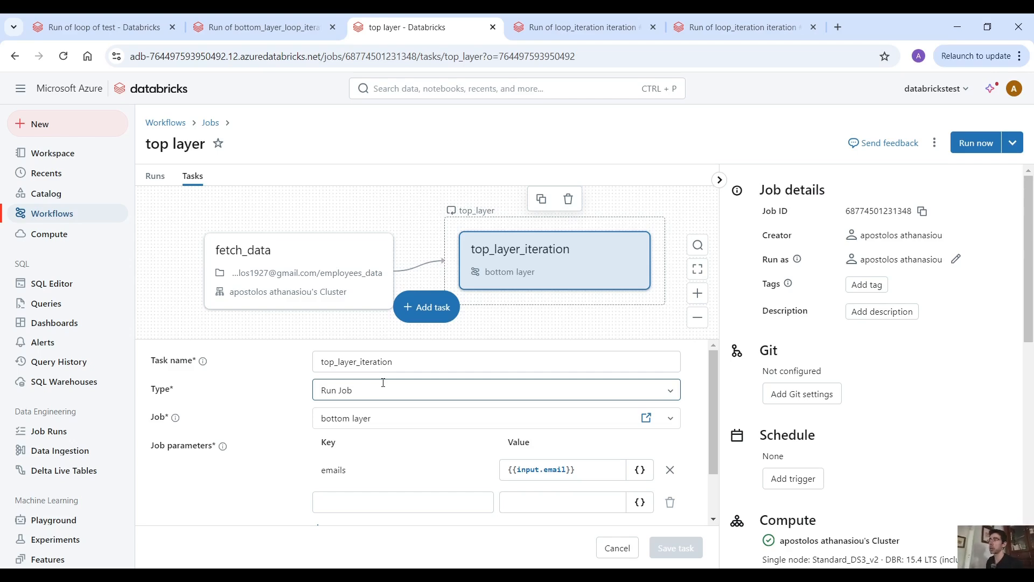
# Step: Open the Orchestrator notebook from the workspace and examine its code, highlighting the ThreadPoolExecutor import
pyautogui.click(53, 153)
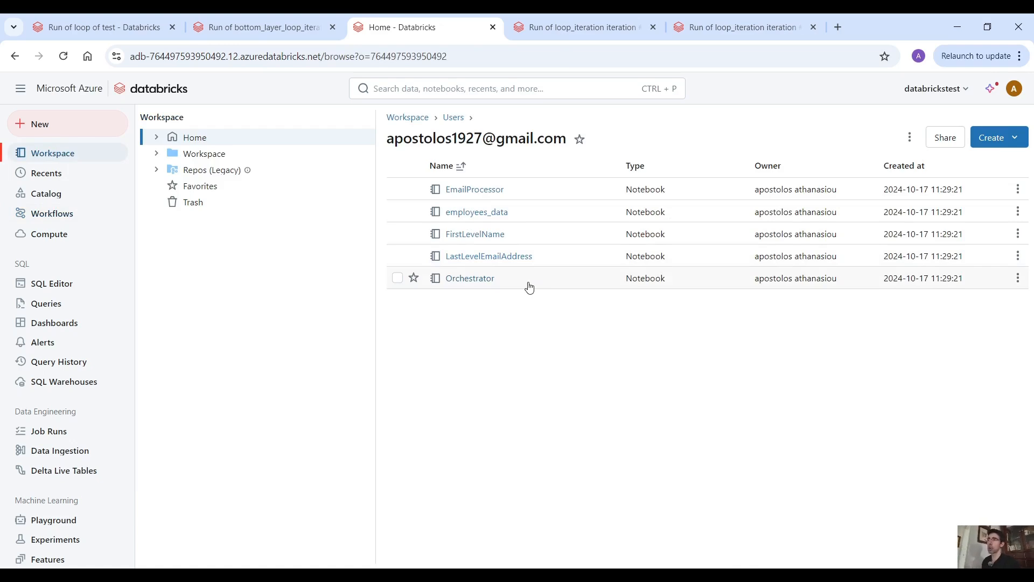
pyautogui.click(488, 280)
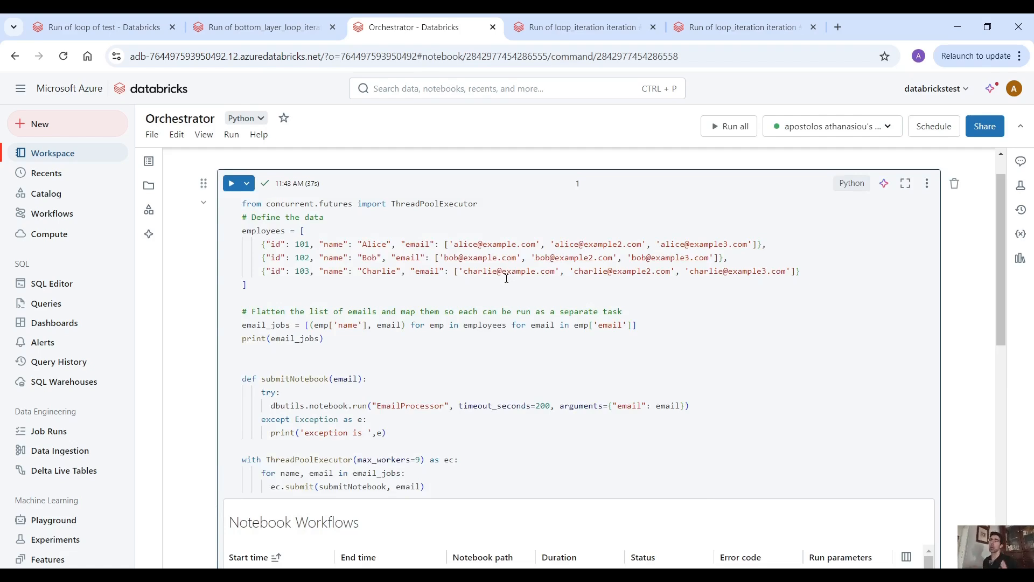
pyautogui.scroll(-3, 493, 271)
pyautogui.scroll(3, 493, 277)
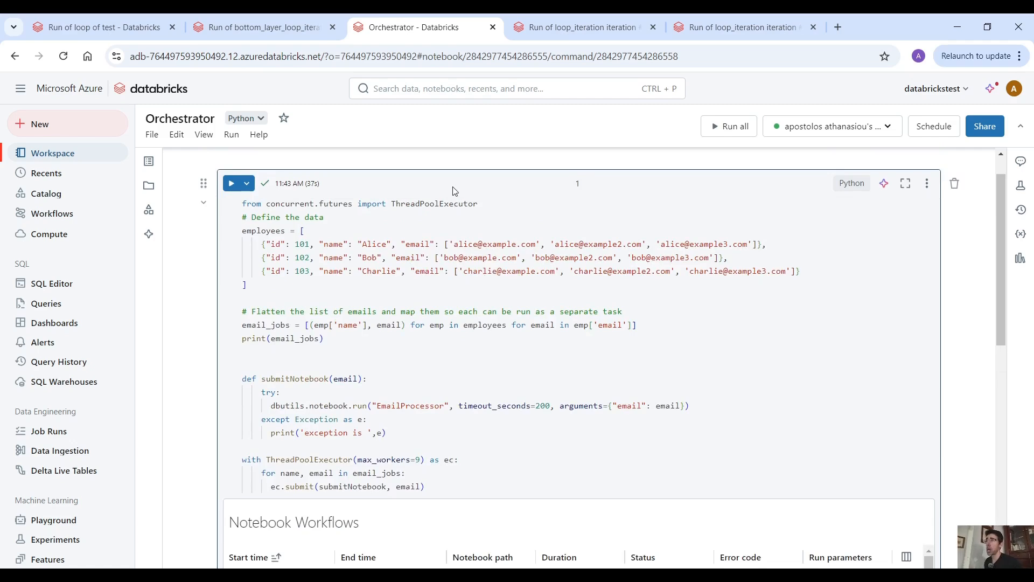
pyautogui.moveTo(478, 206); pyautogui.dragTo(401, 205)
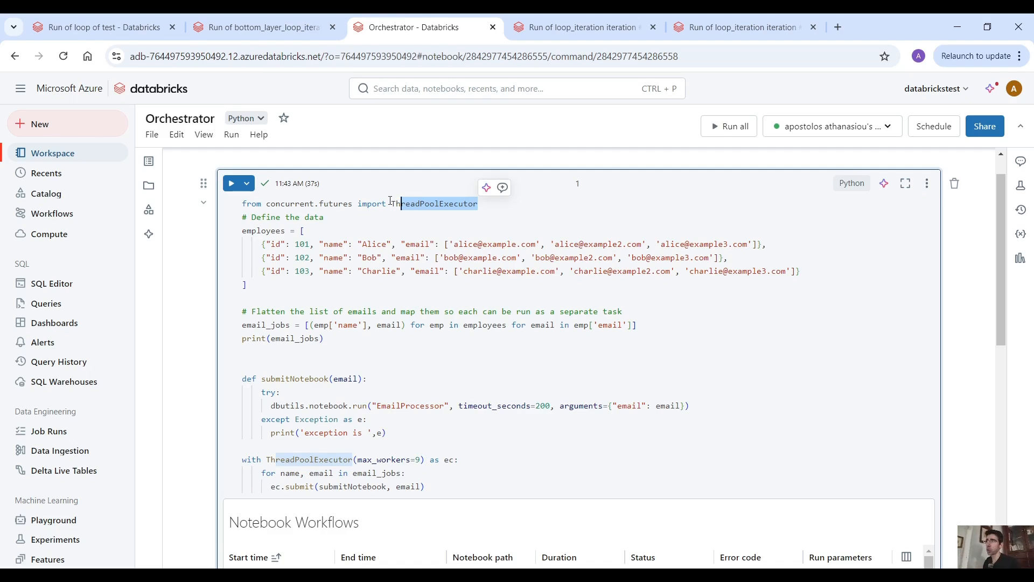
pyautogui.moveTo(392, 205); pyautogui.dragTo(511, 203)
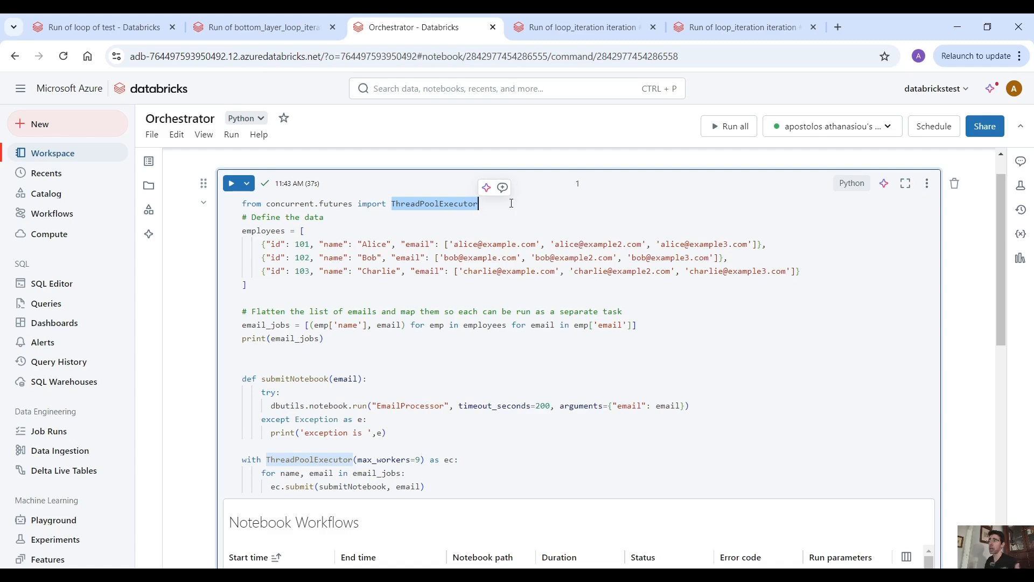
pyautogui.scroll(-1, 323, 269)
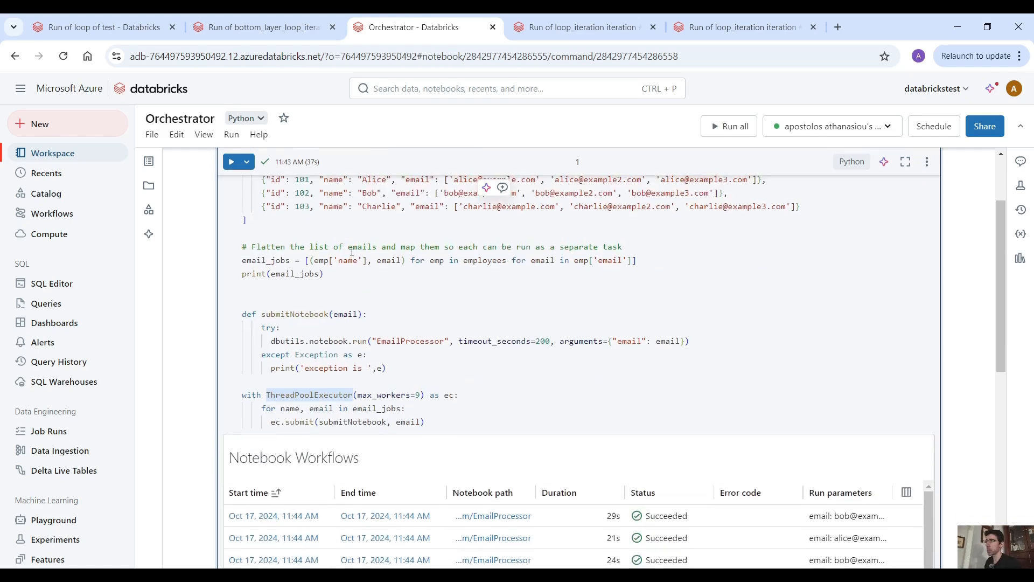
pyautogui.scroll(1, 323, 269)
# Step: Examine the employees list and how the email_jobs comprehension flattens it into name and email pairs, highlighting each part
pyautogui.moveTo(247, 285); pyautogui.dragTo(232, 231)
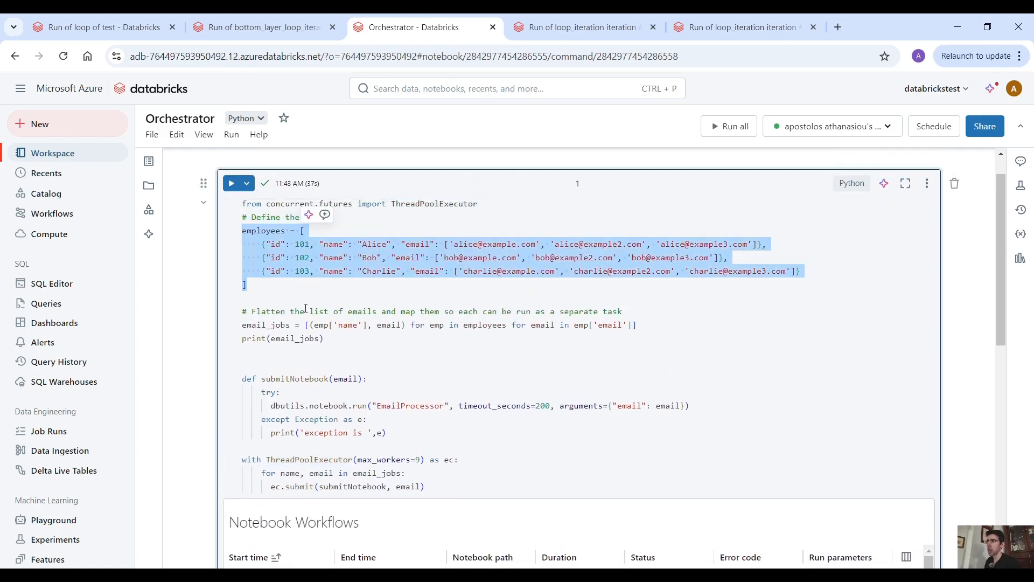
pyautogui.moveTo(326, 339); pyautogui.dragTo(301, 326)
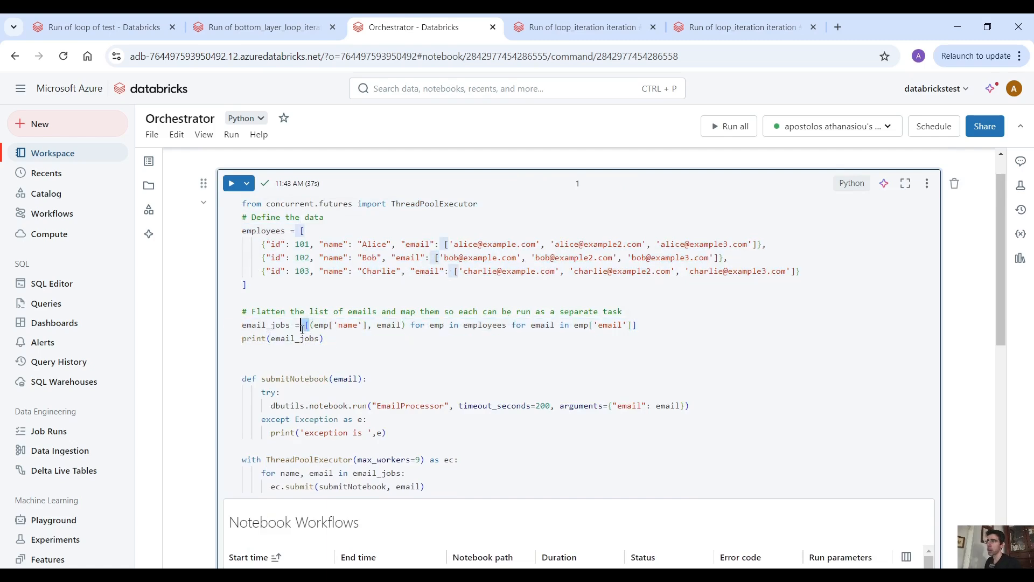
pyautogui.moveTo(642, 326); pyautogui.dragTo(628, 325)
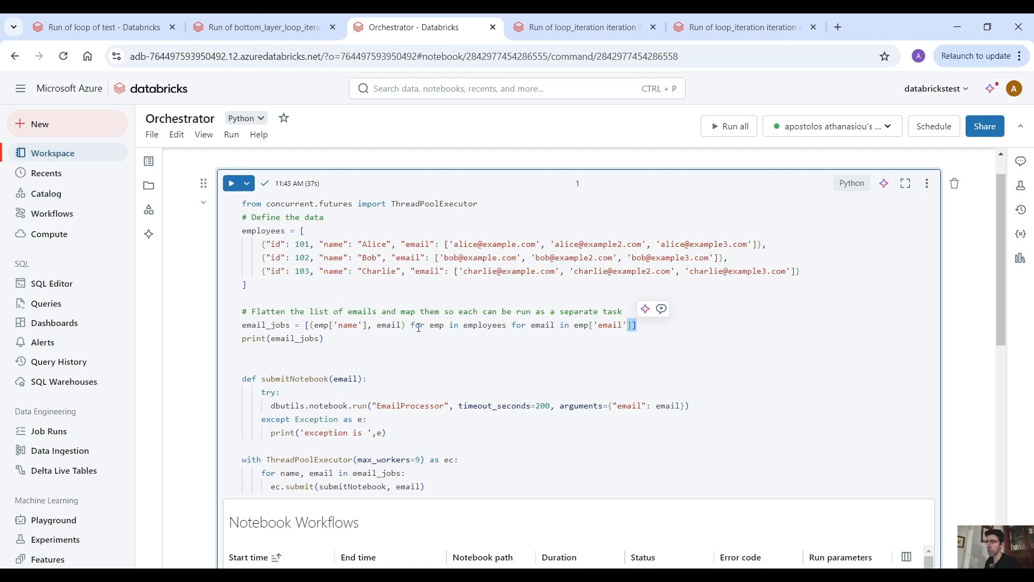
pyautogui.doubleClick(438, 325)
pyautogui.doubleClick(485, 325)
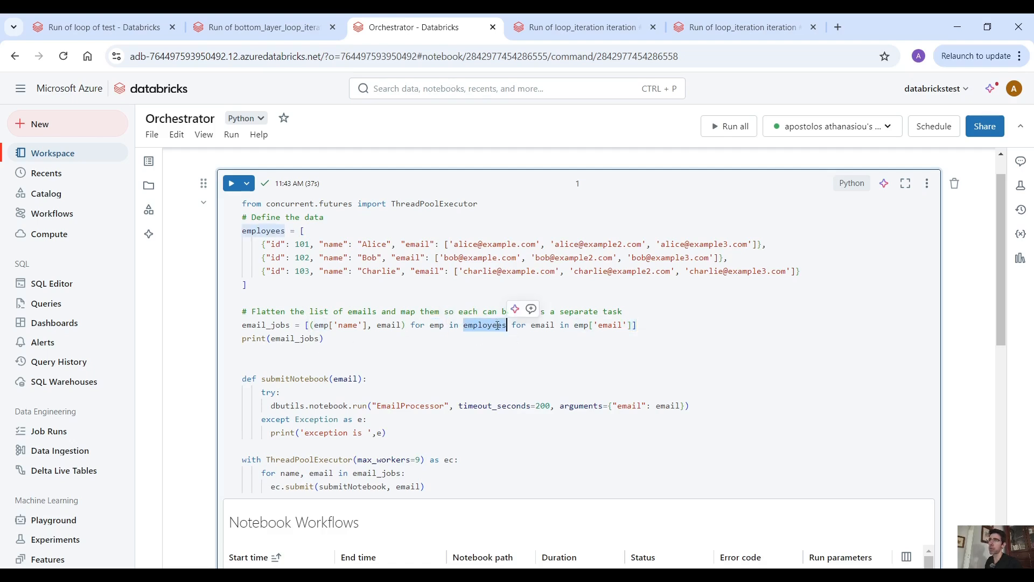
pyautogui.doubleClick(535, 326)
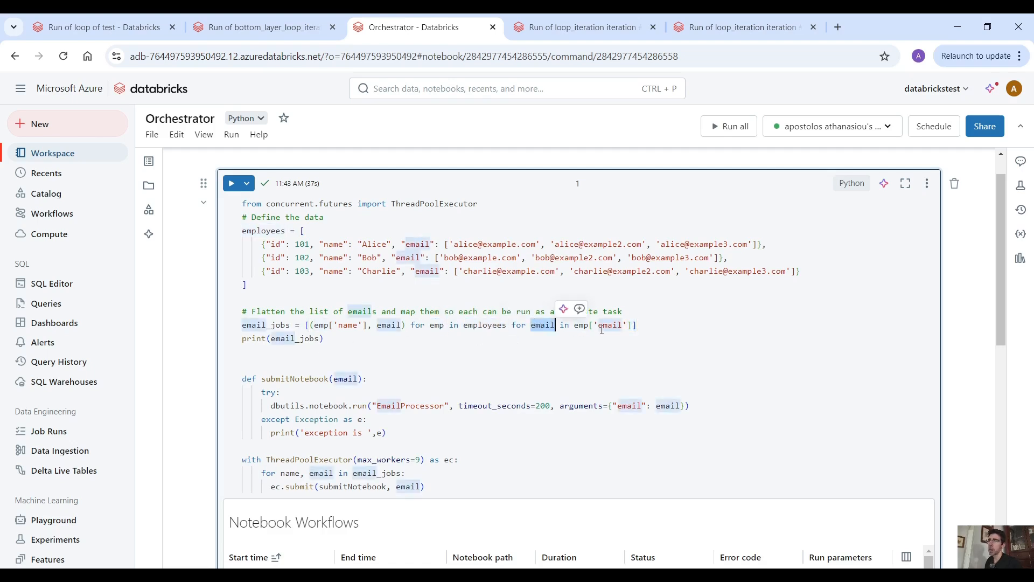
pyautogui.moveTo(315, 327); pyautogui.dragTo(401, 326)
pyautogui.doubleClick(347, 325)
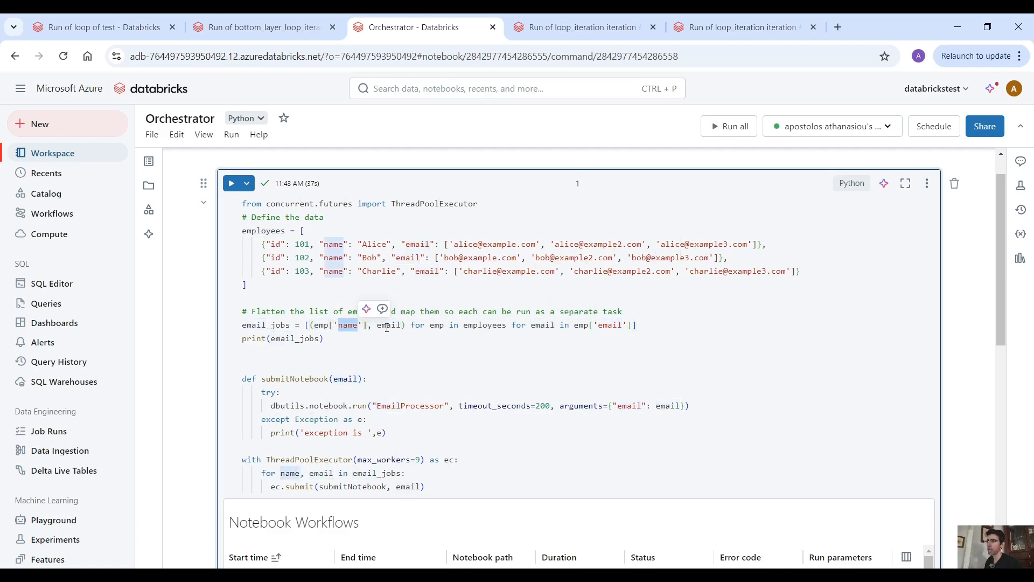
pyautogui.doubleClick(387, 326)
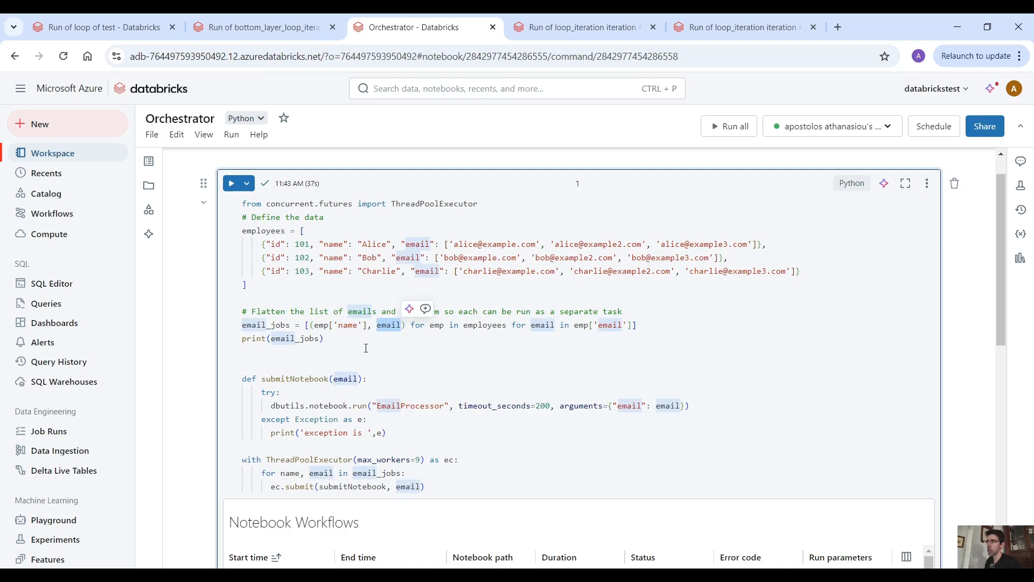
# Step: Examine the submitNotebook function, highlighting its name, its email parameter and the dbutils.notebook.run call to EmailProcessor
pyautogui.scroll(-1, 350, 371)
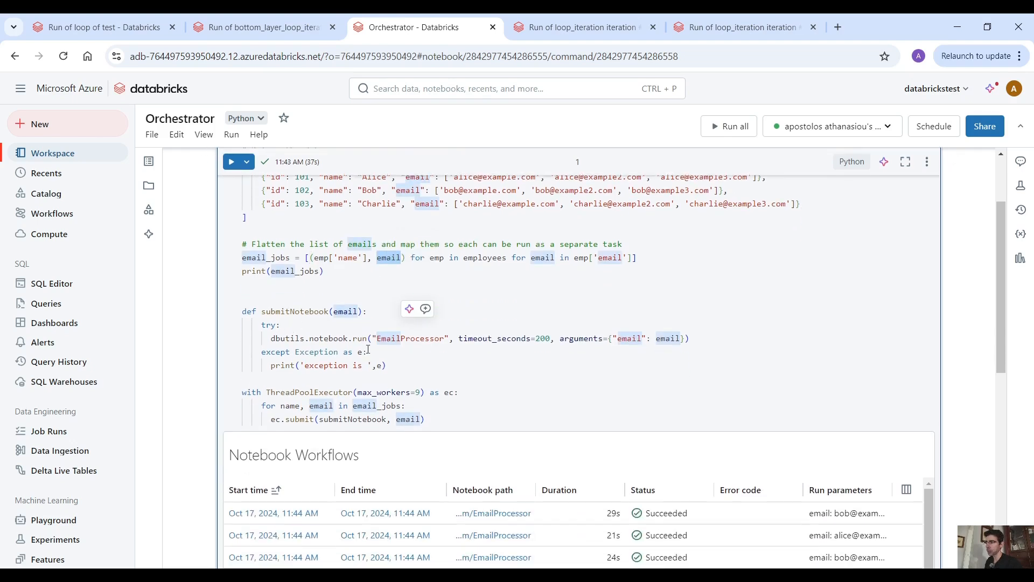
pyautogui.doubleClick(293, 311)
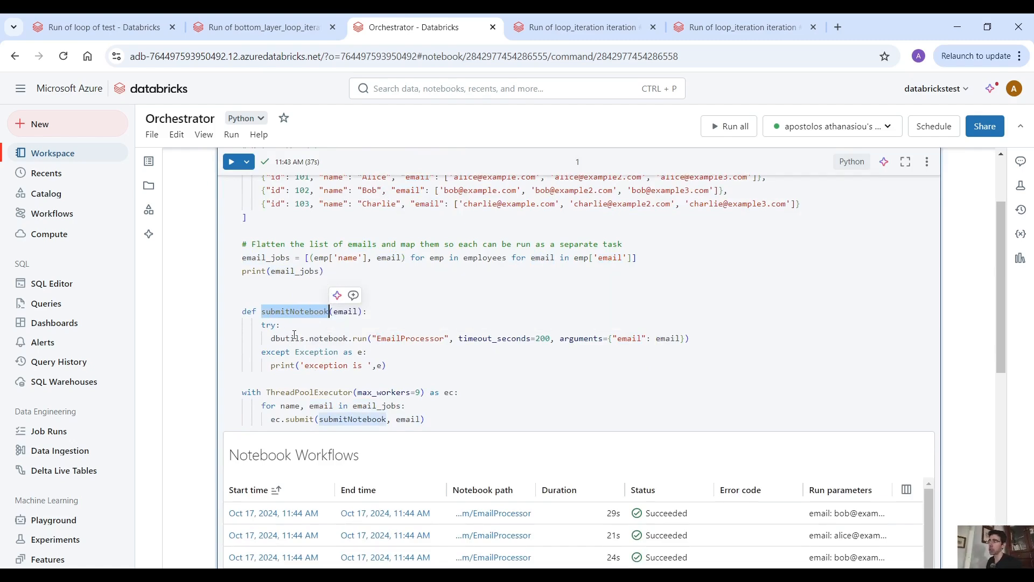
pyautogui.click(291, 318)
pyautogui.doubleClick(346, 312)
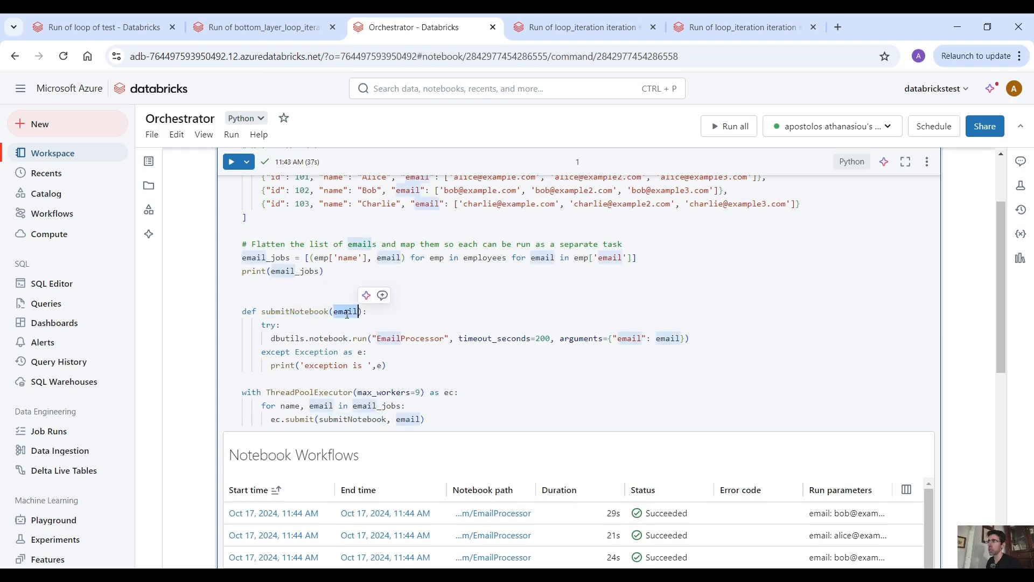
pyautogui.doubleClick(276, 339)
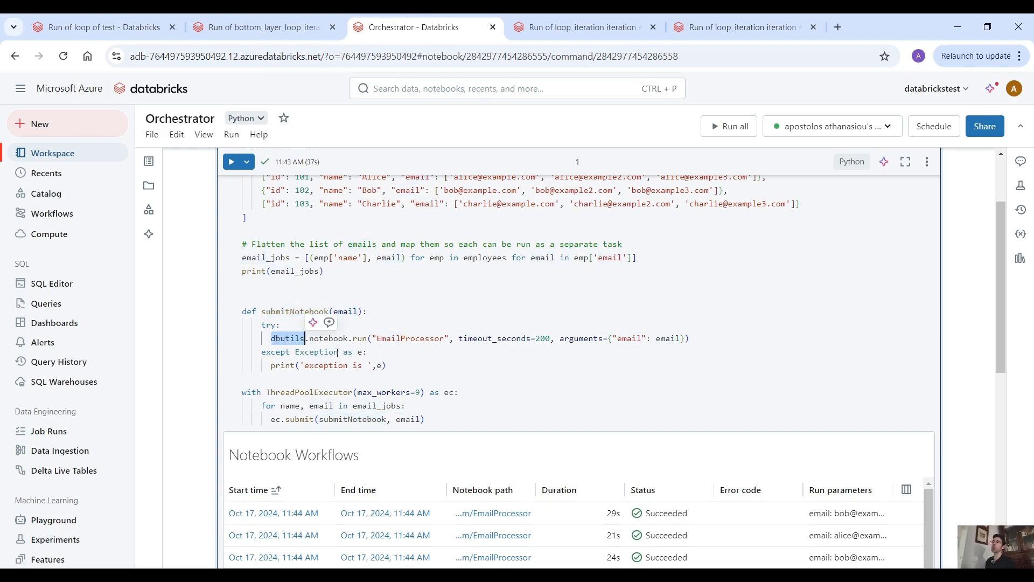
pyautogui.click(432, 362)
pyautogui.doubleClick(416, 338)
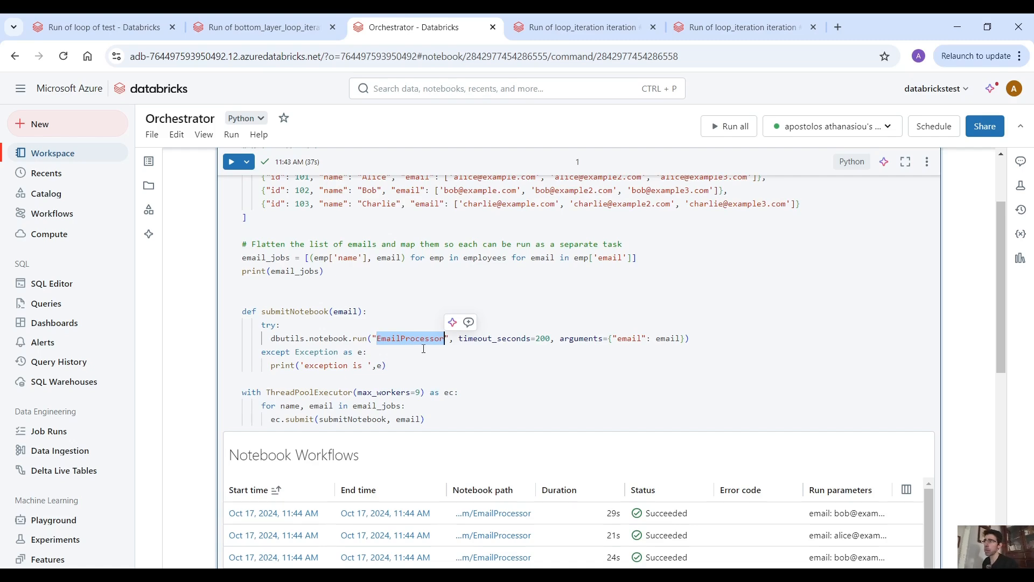
# Step: Open the EmailProcessor notebook from the workspace and examine how its code reads the email widget
pyautogui.click(546, 30)
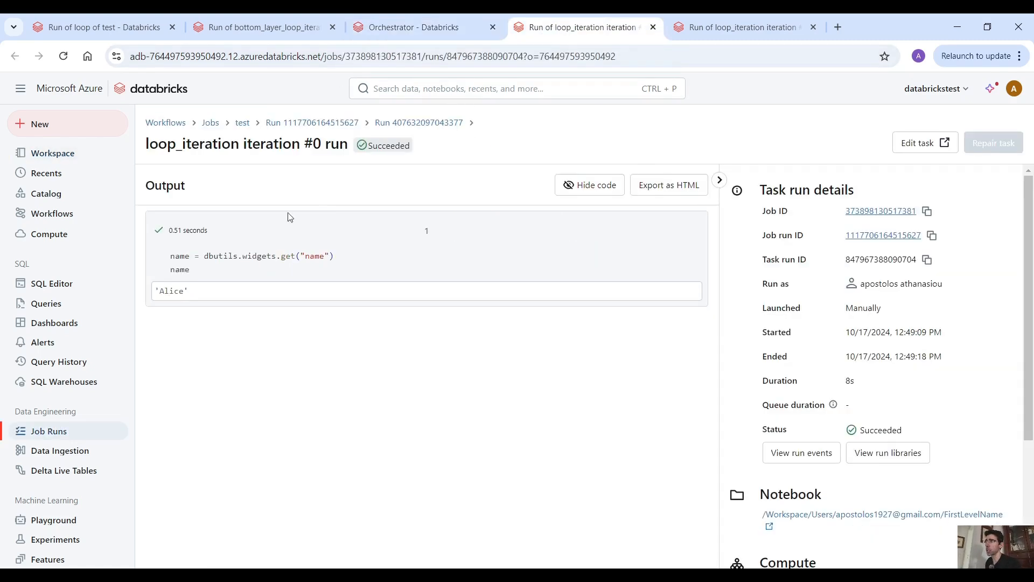
pyautogui.click(68, 156)
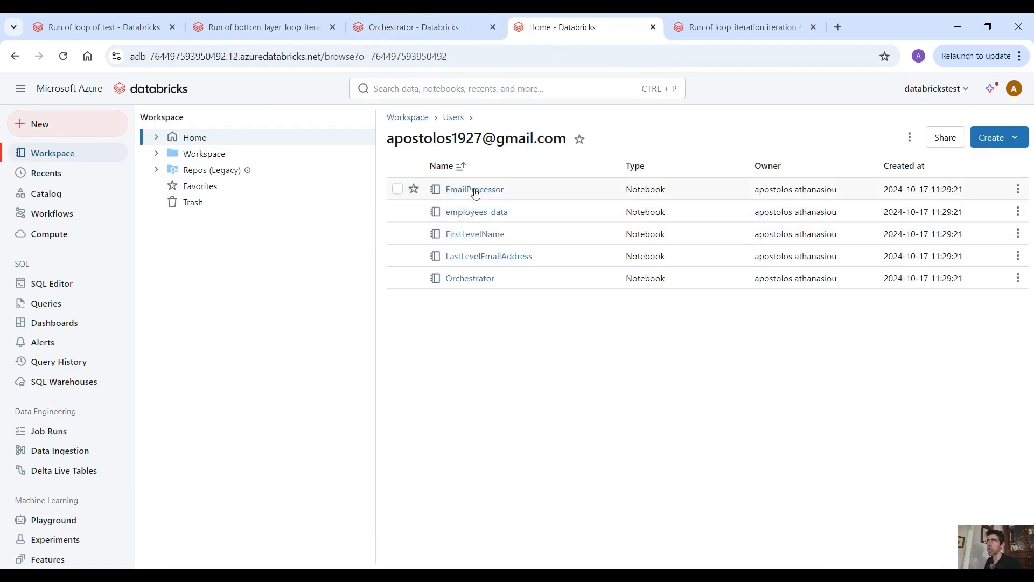
pyautogui.click(473, 190)
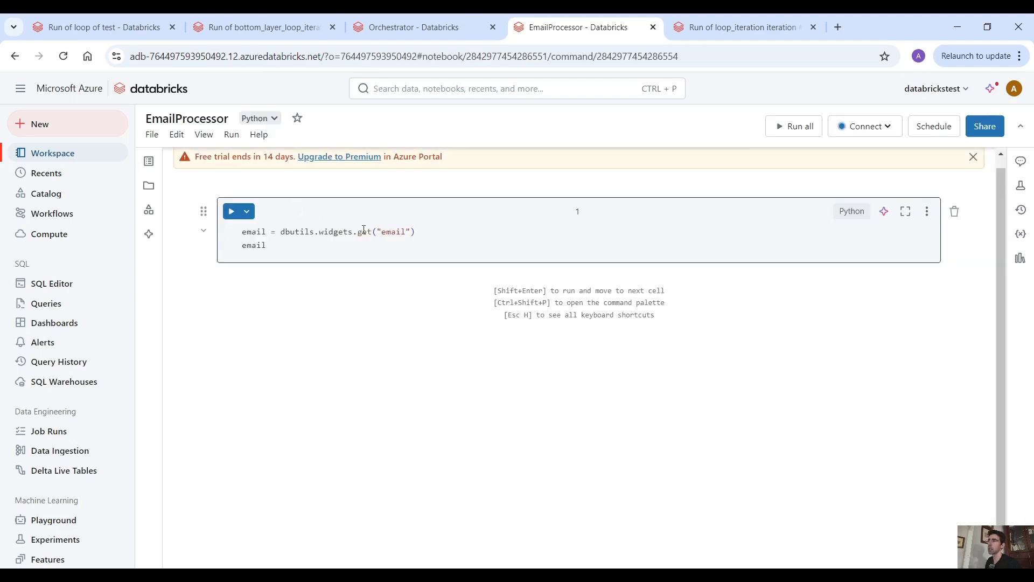
pyautogui.doubleClick(393, 235)
pyautogui.click(281, 247)
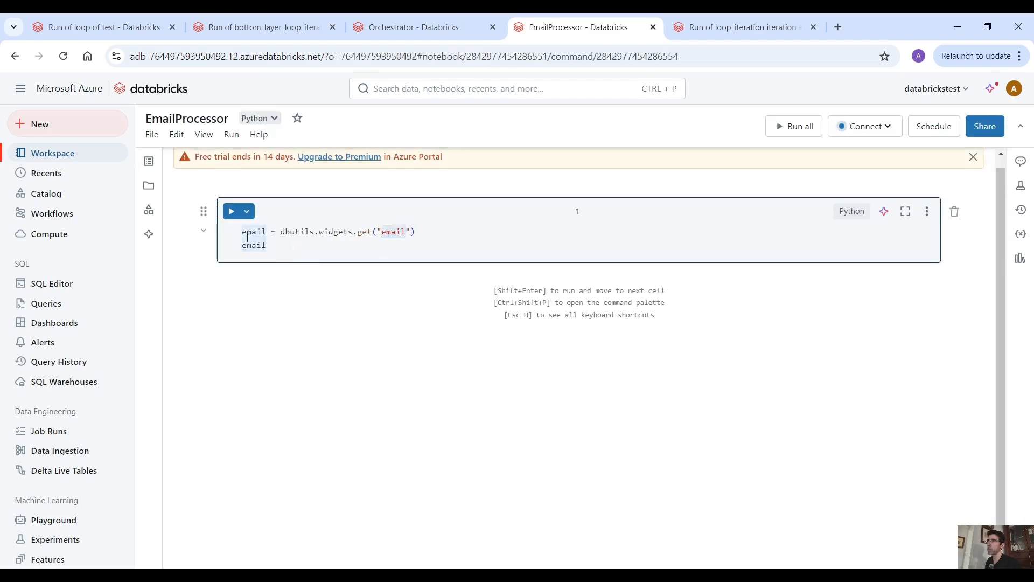
pyautogui.hotkey('ctrl', 'a')
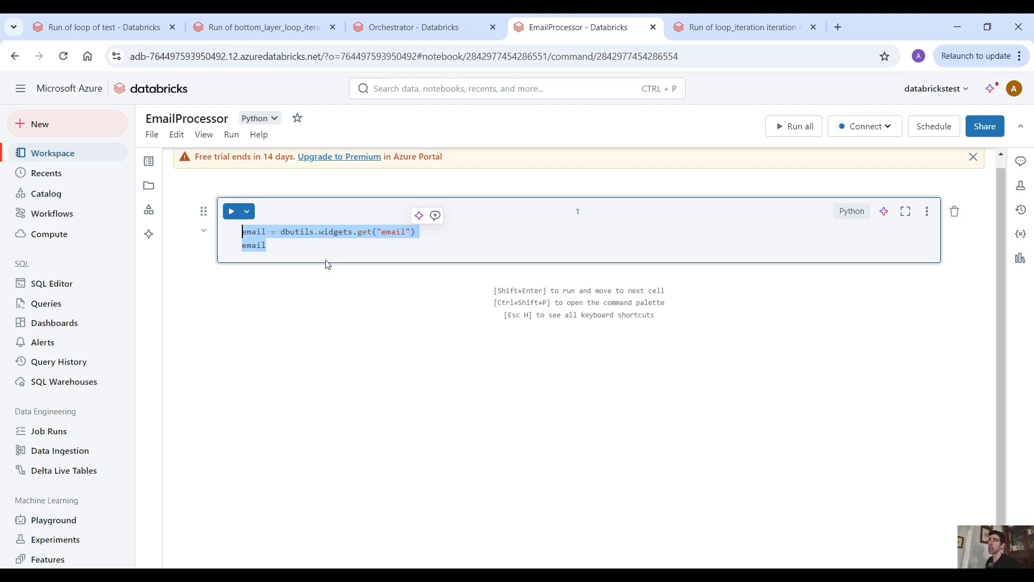
# Step: Compare the EmailProcessor reference and "email" argument in the Orchestrator notebook with the widget line in the EmailProcessor notebook
pyautogui.click(412, 27)
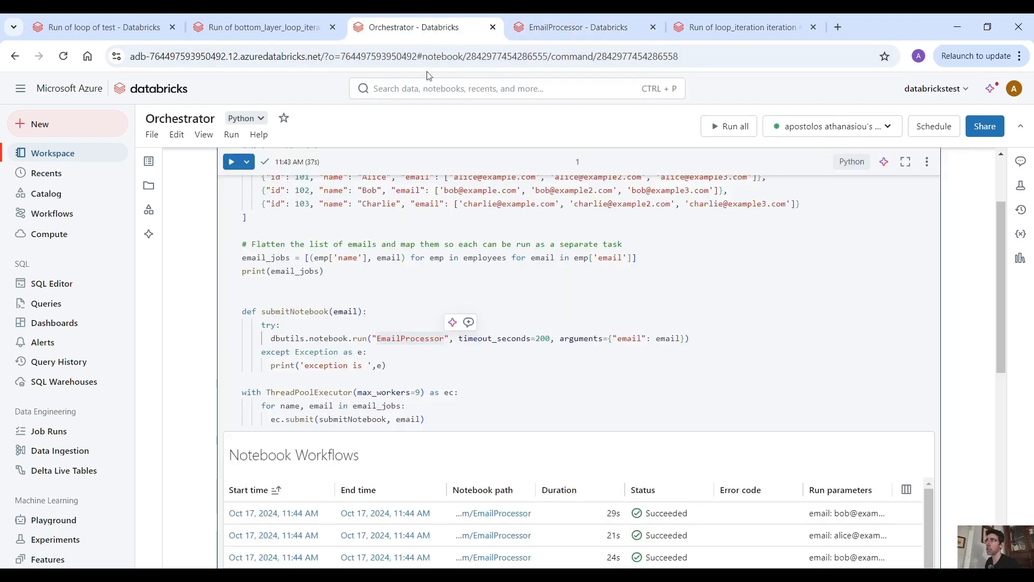
pyautogui.doubleClick(419, 338)
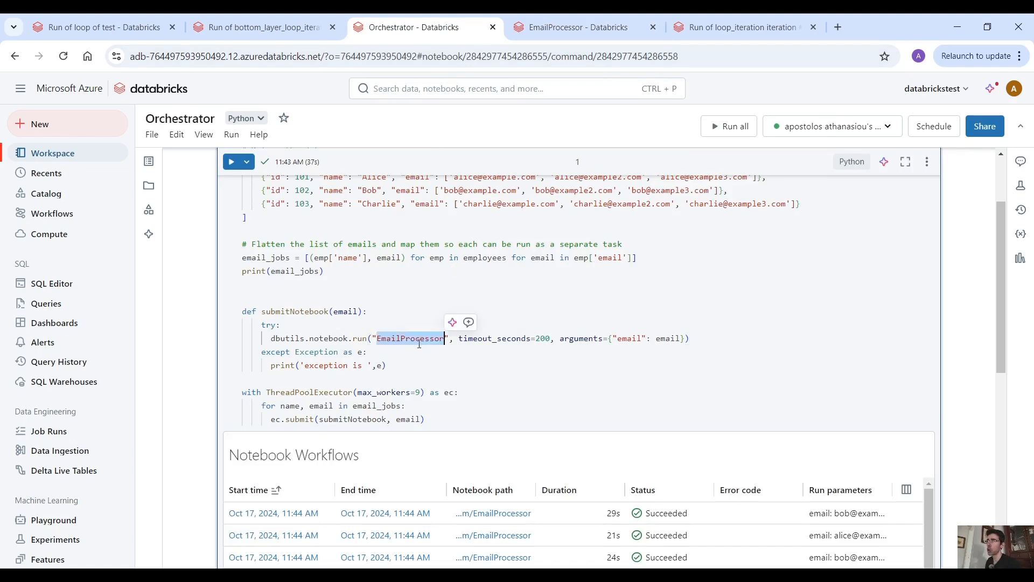
pyautogui.click(577, 23)
pyautogui.click(412, 27)
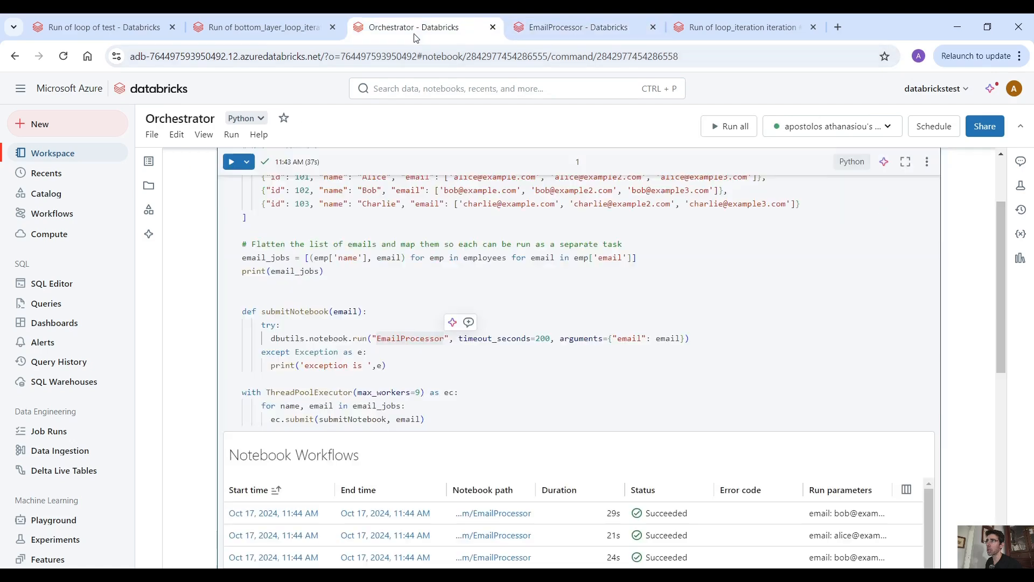
pyautogui.doubleClick(637, 339)
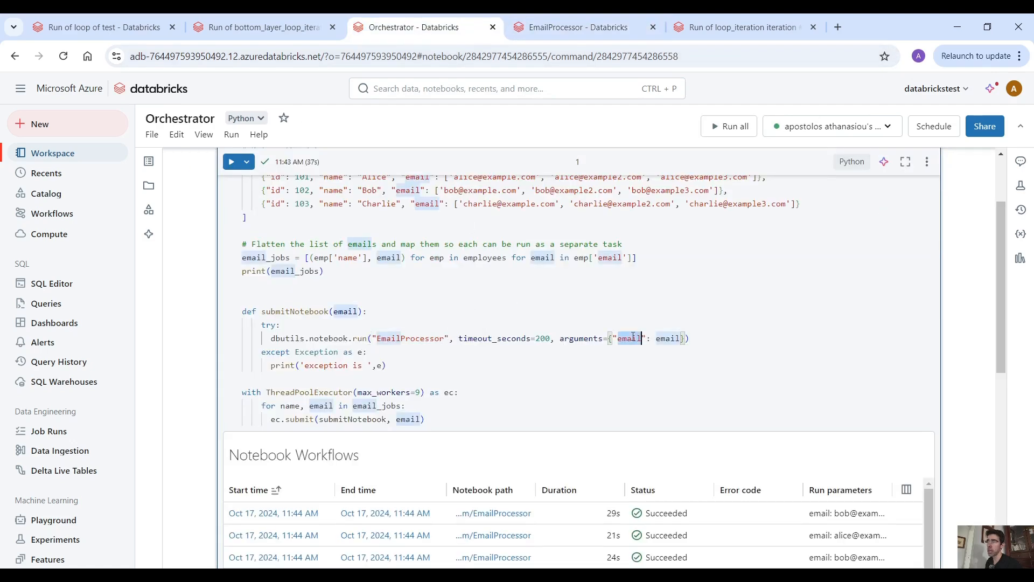
pyautogui.click(576, 27)
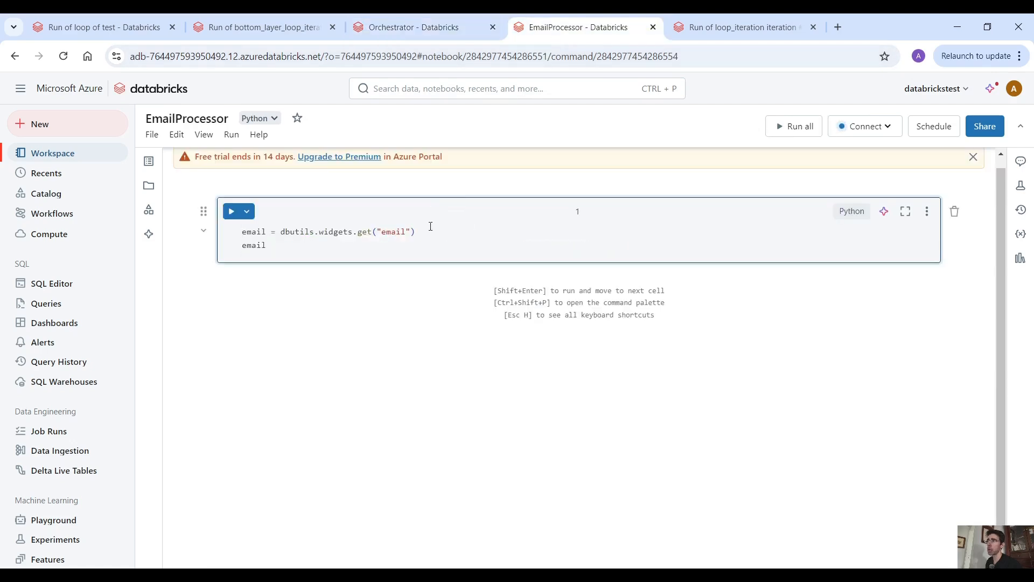
pyautogui.moveTo(428, 230); pyautogui.dragTo(291, 220)
pyautogui.click(272, 233)
# Step: Return to the Orchestrator notebook and examine the ThreadPoolExecutor block, highlighting max_workers=9 and the loop over email_jobs
pyautogui.click(409, 25)
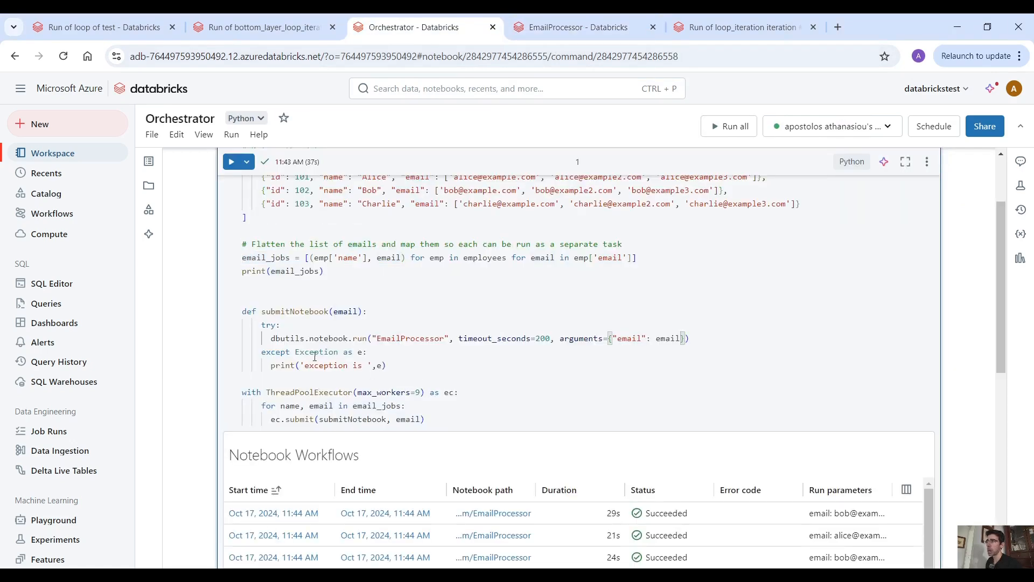
pyautogui.doubleClick(323, 392)
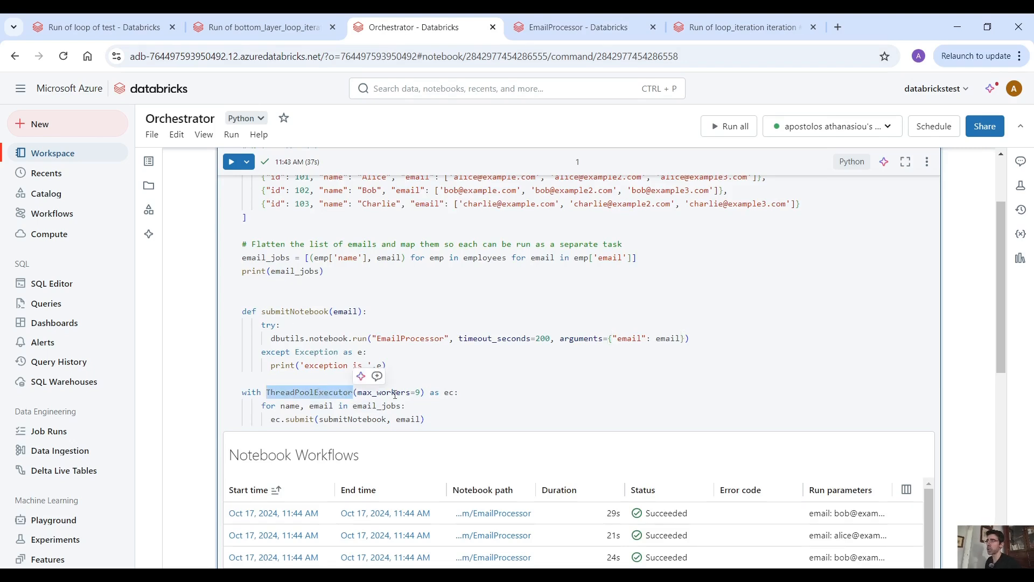
pyautogui.moveTo(422, 392); pyautogui.dragTo(402, 393)
pyautogui.click(423, 393)
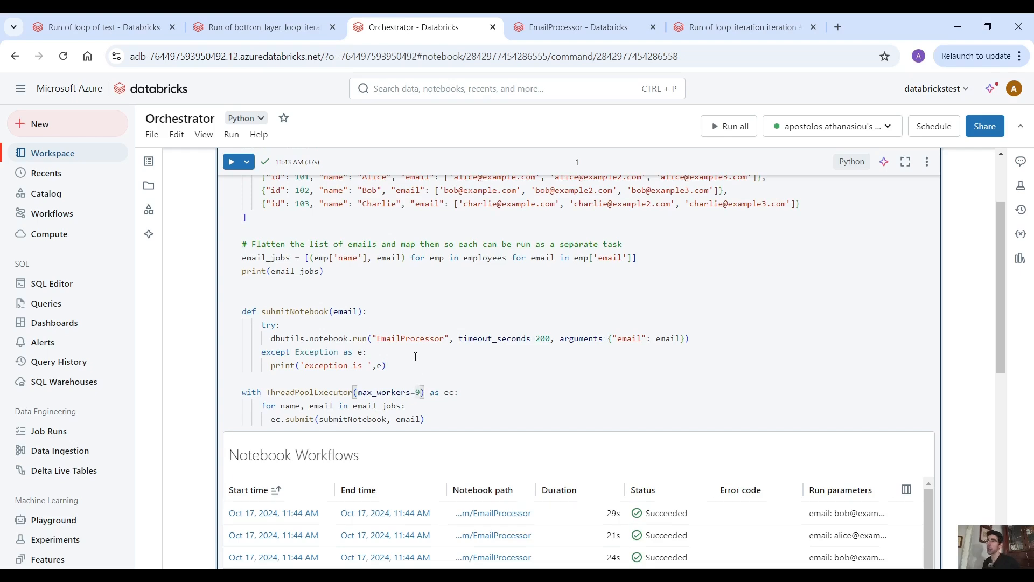
pyautogui.scroll(-1, 415, 356)
pyautogui.doubleClick(290, 339)
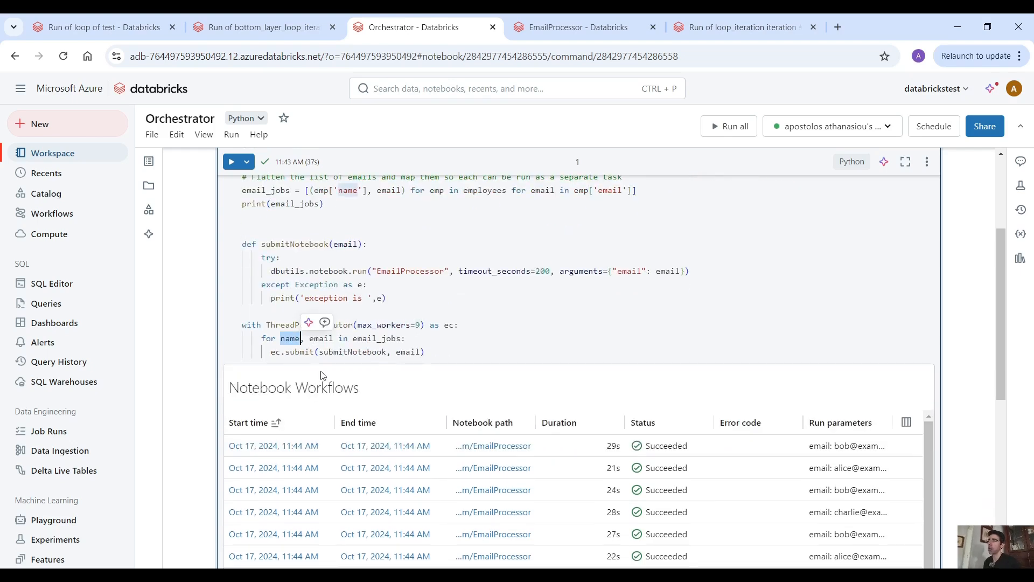
pyautogui.doubleClick(320, 339)
pyautogui.doubleClick(346, 352)
pyautogui.click(378, 339)
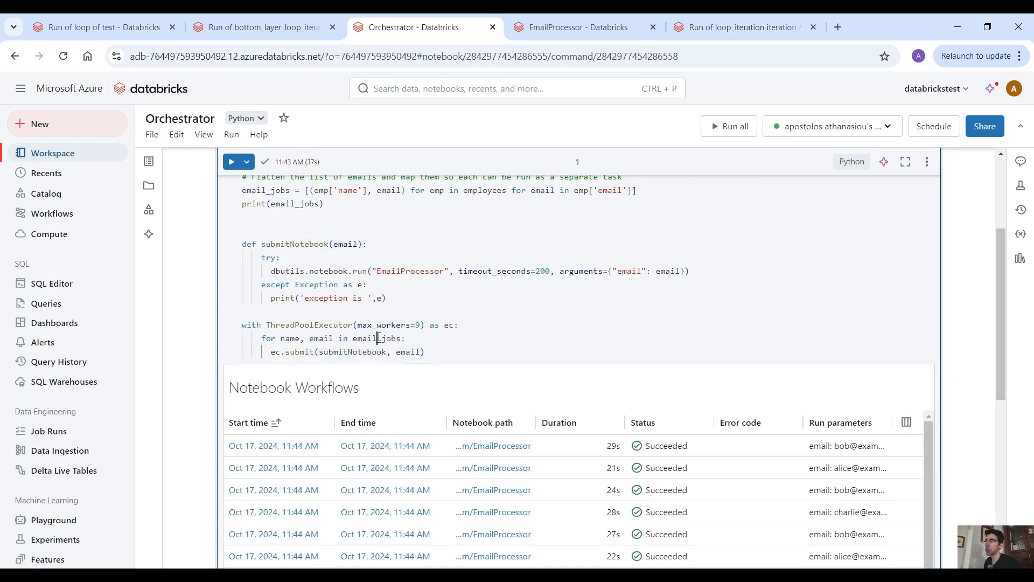
# Step: Re-examine the email_jobs comprehension that feeds the executor loop, highlighting its emp and email elements
pyautogui.scroll(1, 378, 339)
pyautogui.moveTo(323, 271); pyautogui.dragTo(217, 254)
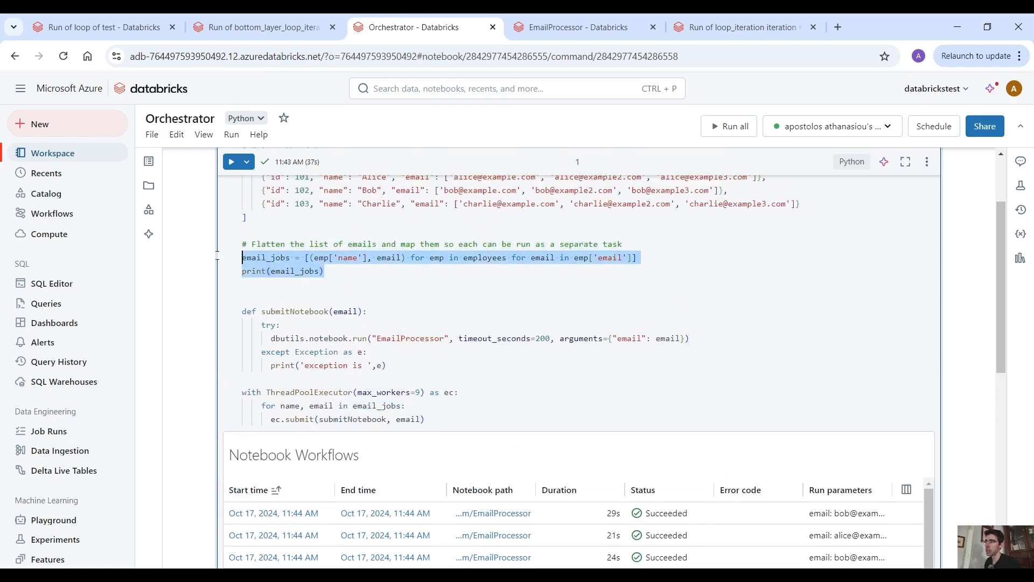
pyautogui.doubleClick(326, 258)
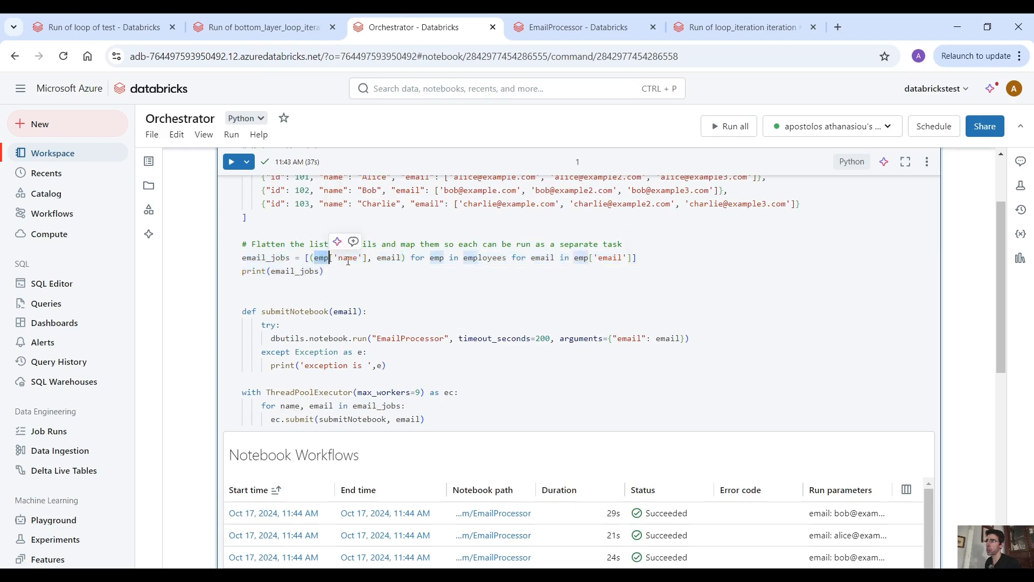
pyautogui.doubleClick(384, 258)
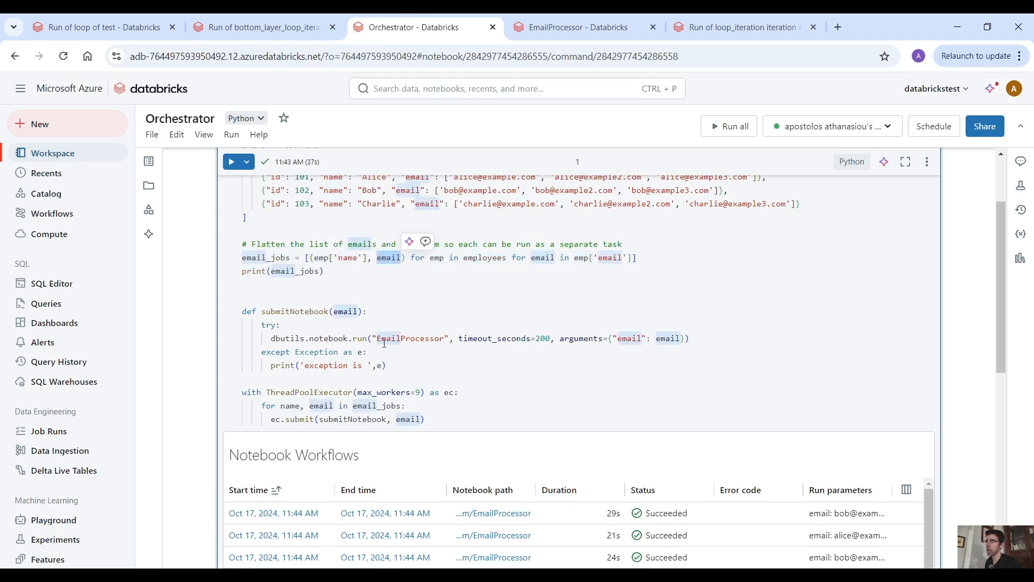
# Step: Trace the ec.submit call to the submitNotebook definition, highlighting the function name and the email argument
pyautogui.click(273, 424)
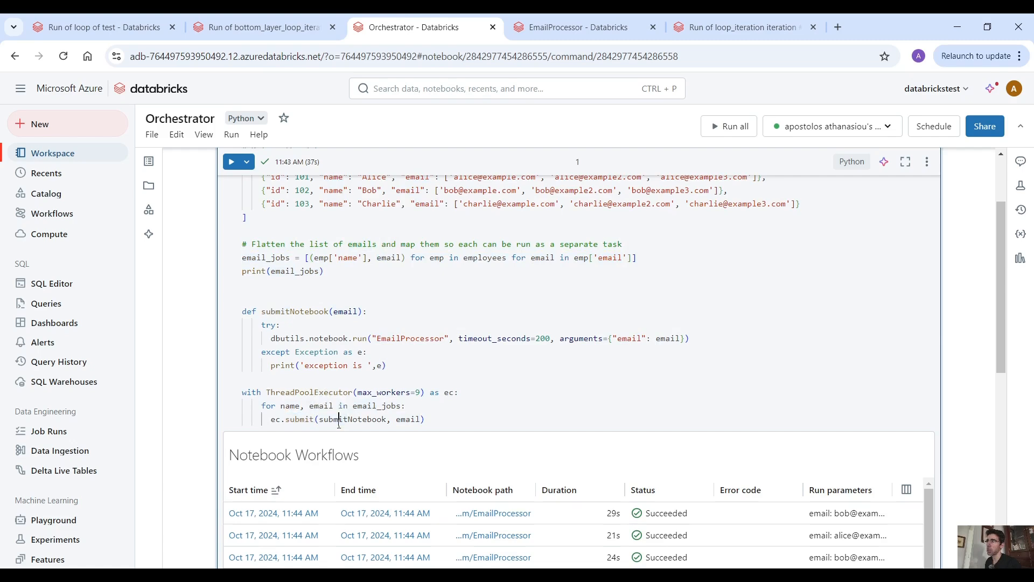
pyautogui.click(360, 419)
pyautogui.doubleClick(364, 420)
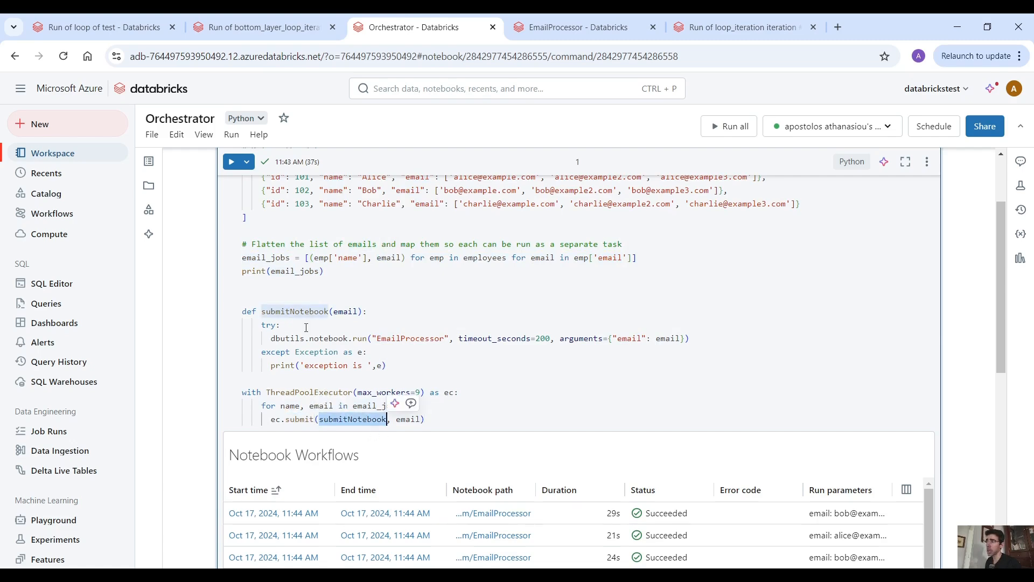
pyautogui.doubleClick(294, 313)
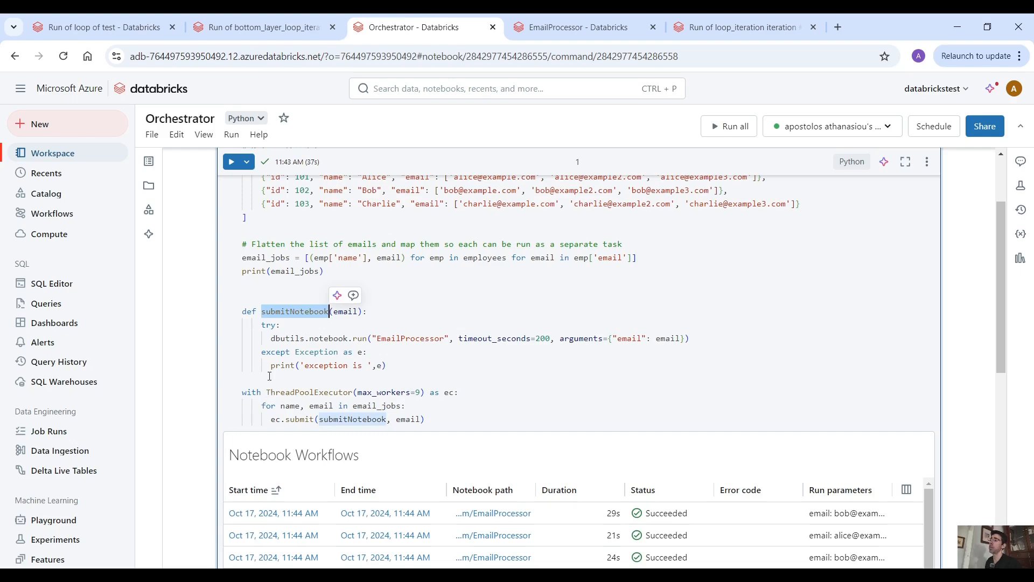
pyautogui.doubleClick(406, 419)
# Step: Run the Orchestrator notebook's code cell and bring up its Notebook Workflows output
pyautogui.scroll(4, 394, 399)
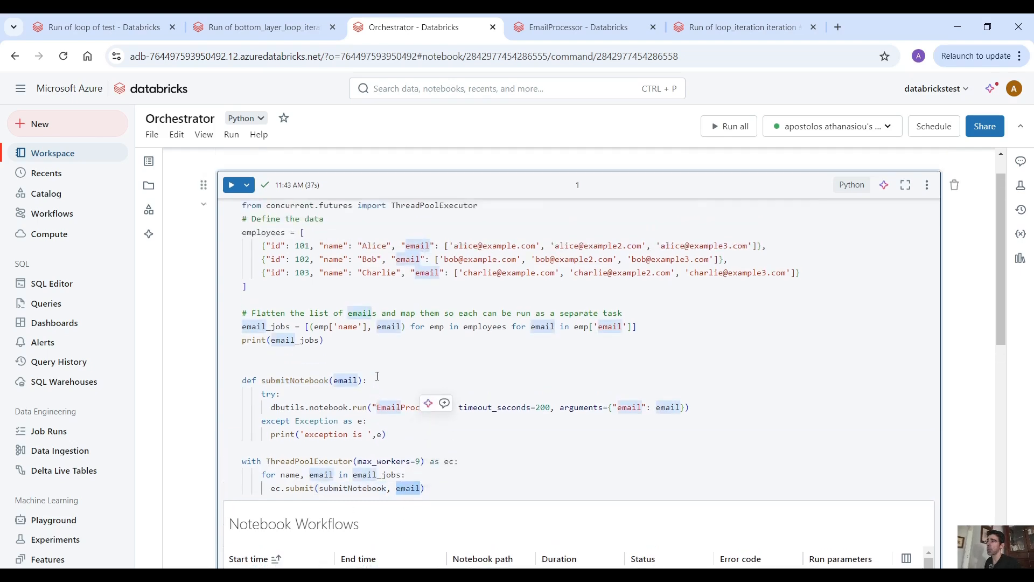
pyautogui.click(231, 221)
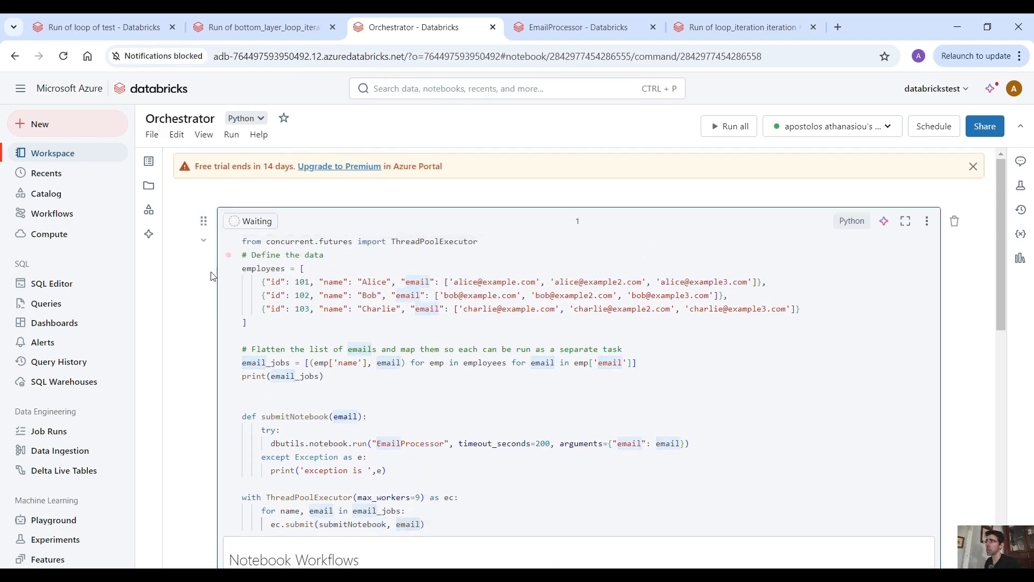
pyautogui.scroll(-4, 205, 317)
pyautogui.scroll(-2, 205, 318)
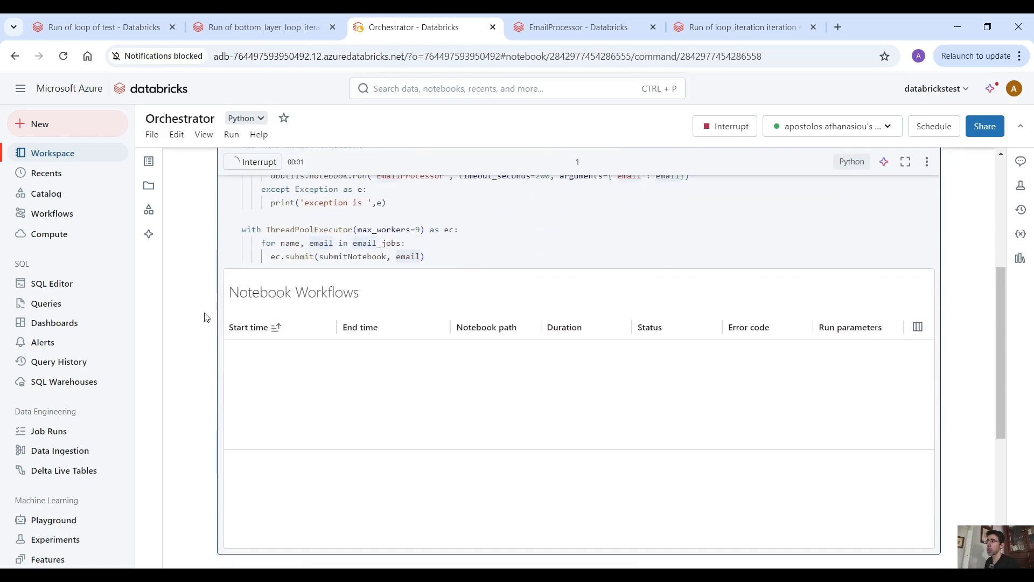
# Step: Examine the printed email_jobs list of name and email pairs below the Notebook Workflows table
pyautogui.moveTo(313, 470); pyautogui.dragTo(227, 457)
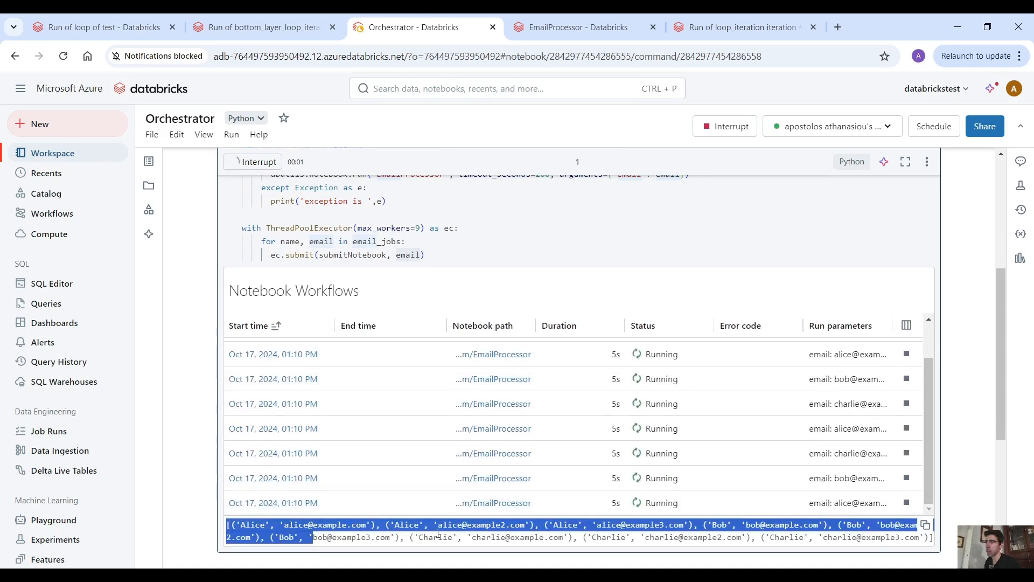
pyautogui.click(270, 528)
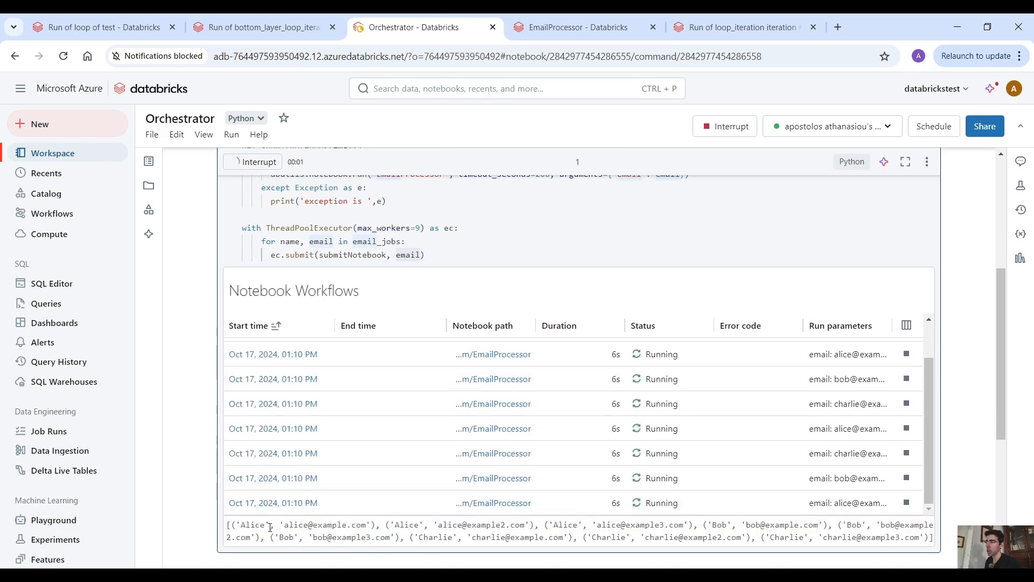
pyautogui.doubleClick(330, 525)
pyautogui.doubleClick(486, 525)
pyautogui.doubleClick(667, 525)
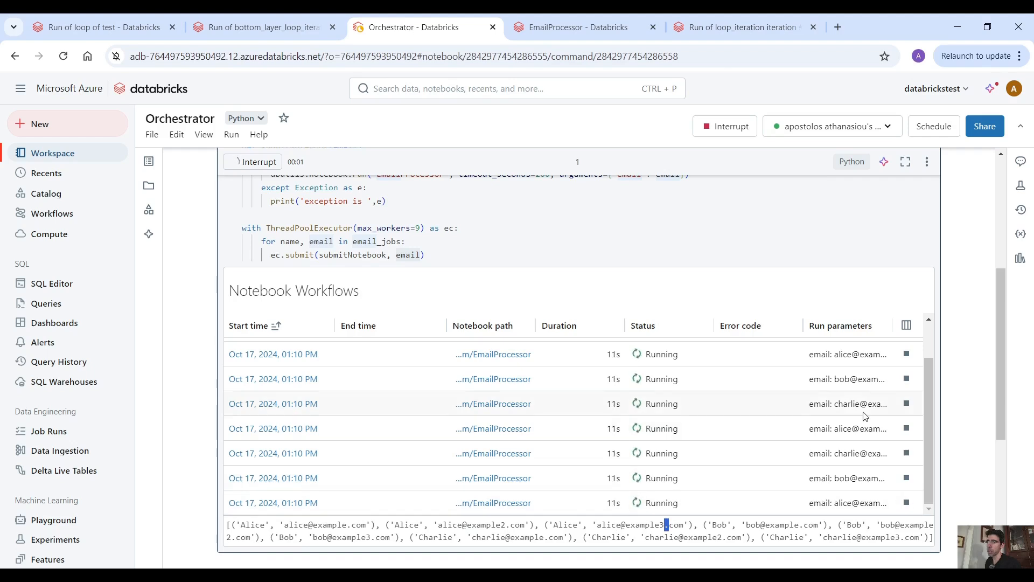
# Step: Check the status, duration and run parameters of the EmailProcessor runs in the Notebook Workflows table
pyautogui.moveTo(927, 386); pyautogui.dragTo(919, 345)
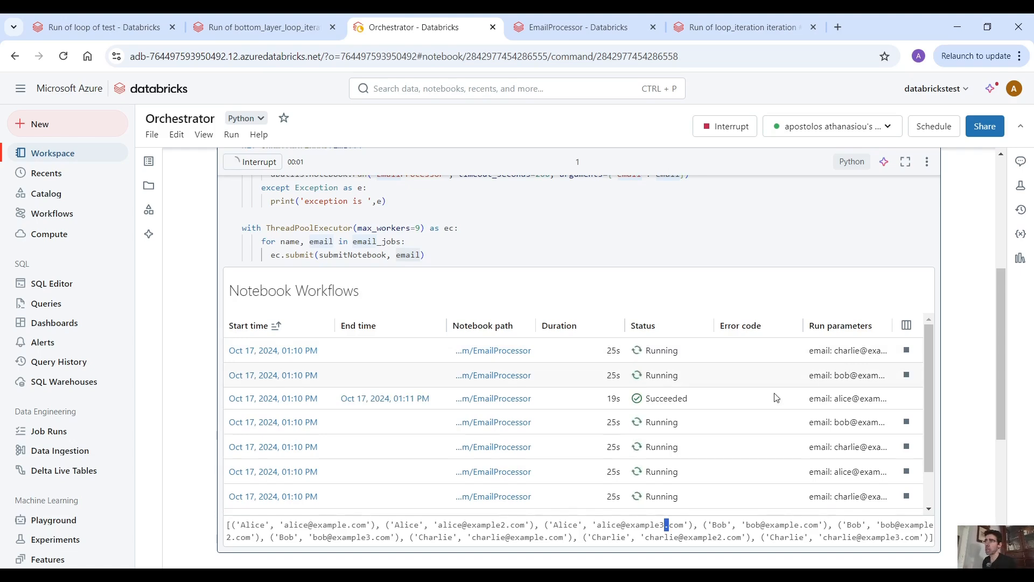
pyautogui.scroll(-1, 355, 361)
pyautogui.scroll(-1, 355, 360)
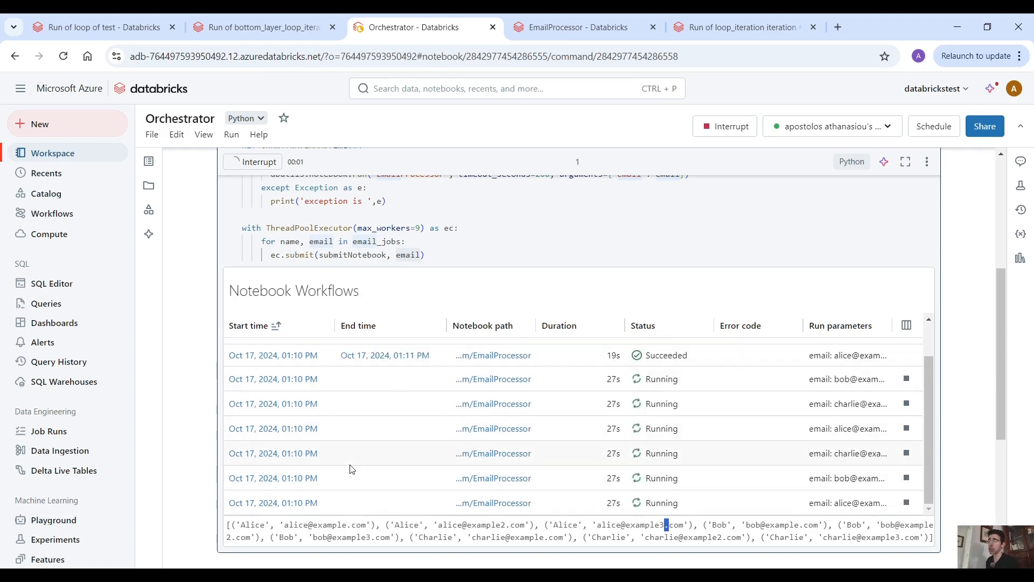